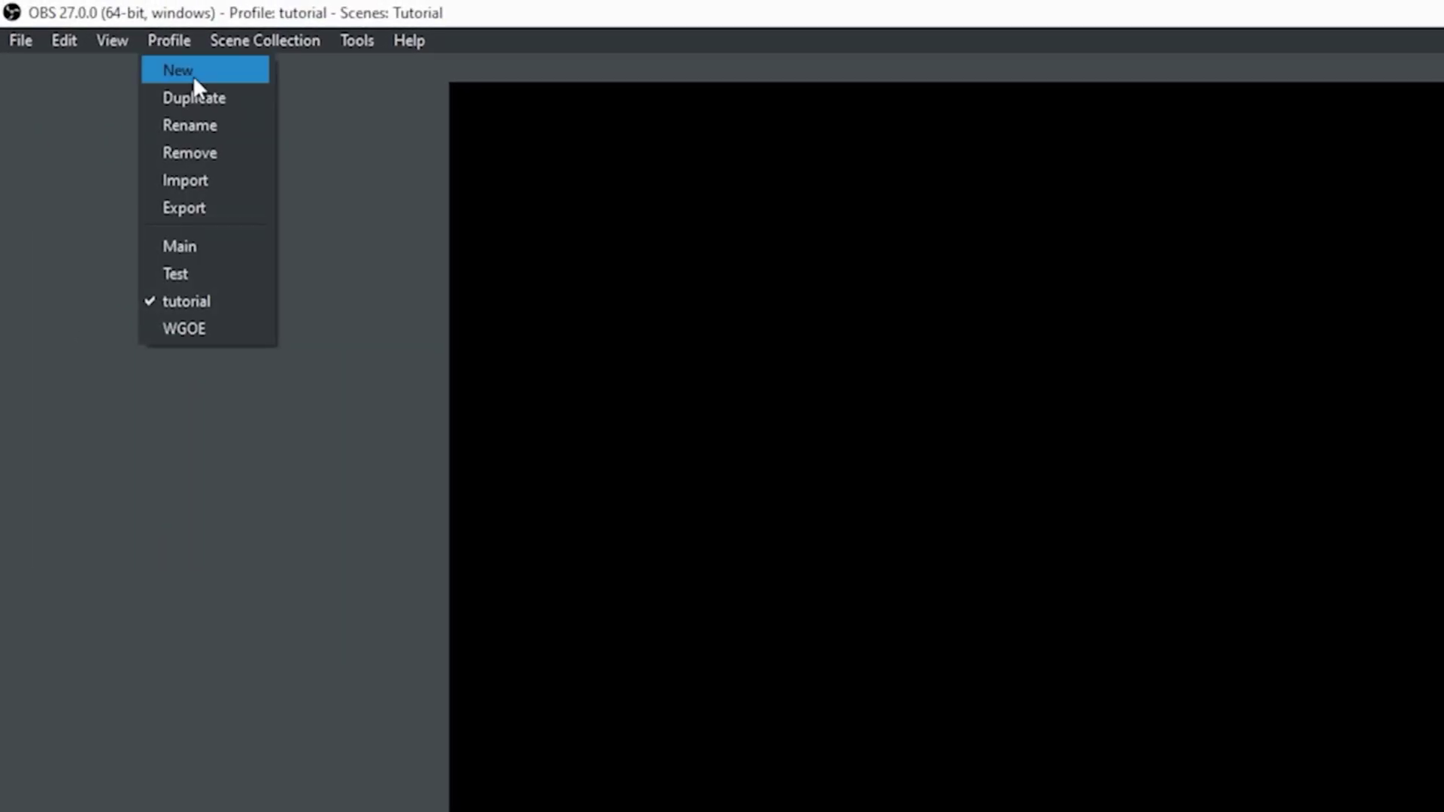
Create a new OBS profile named 'Facebook' with the auto-configuration wizard turned off
click(192, 73)
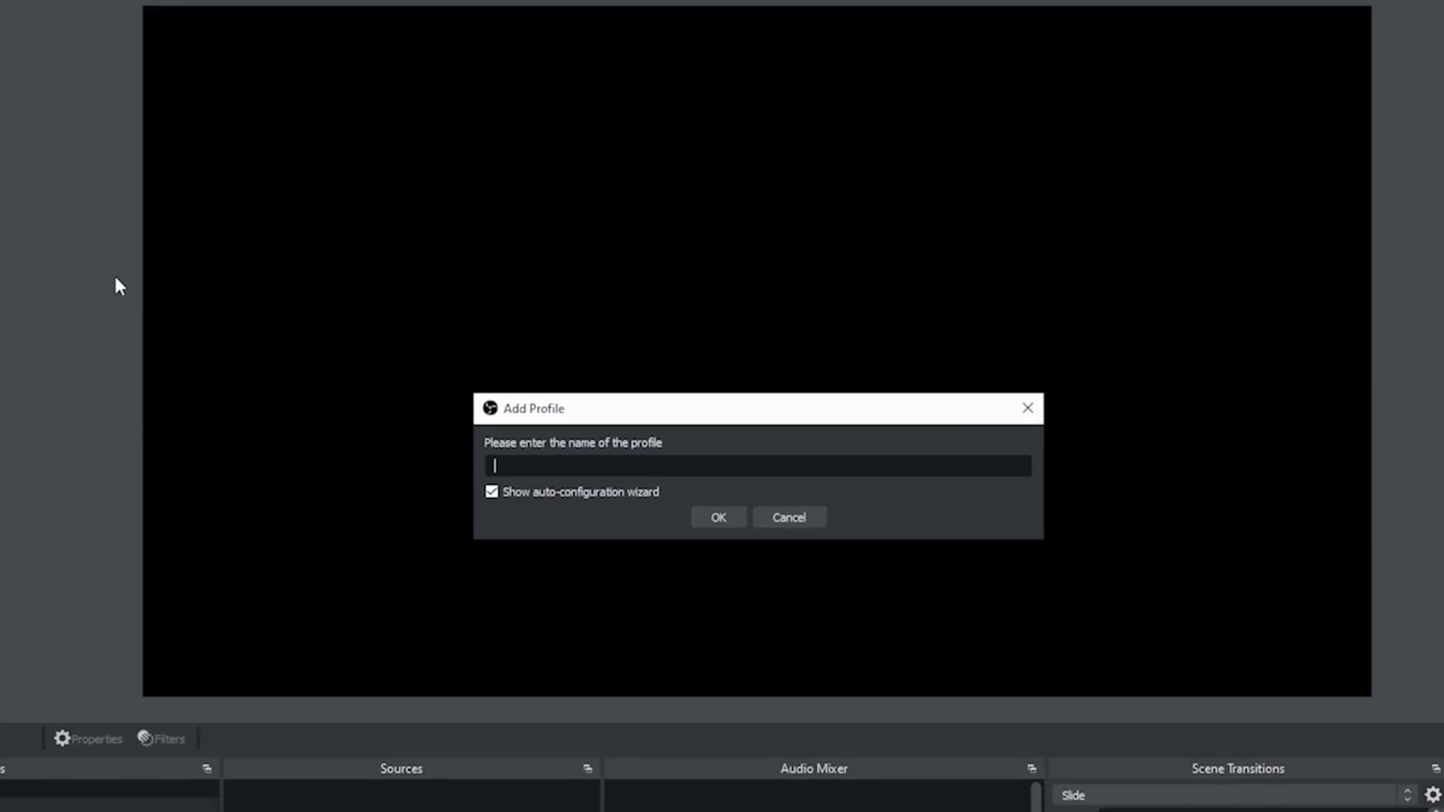
text(Fac)
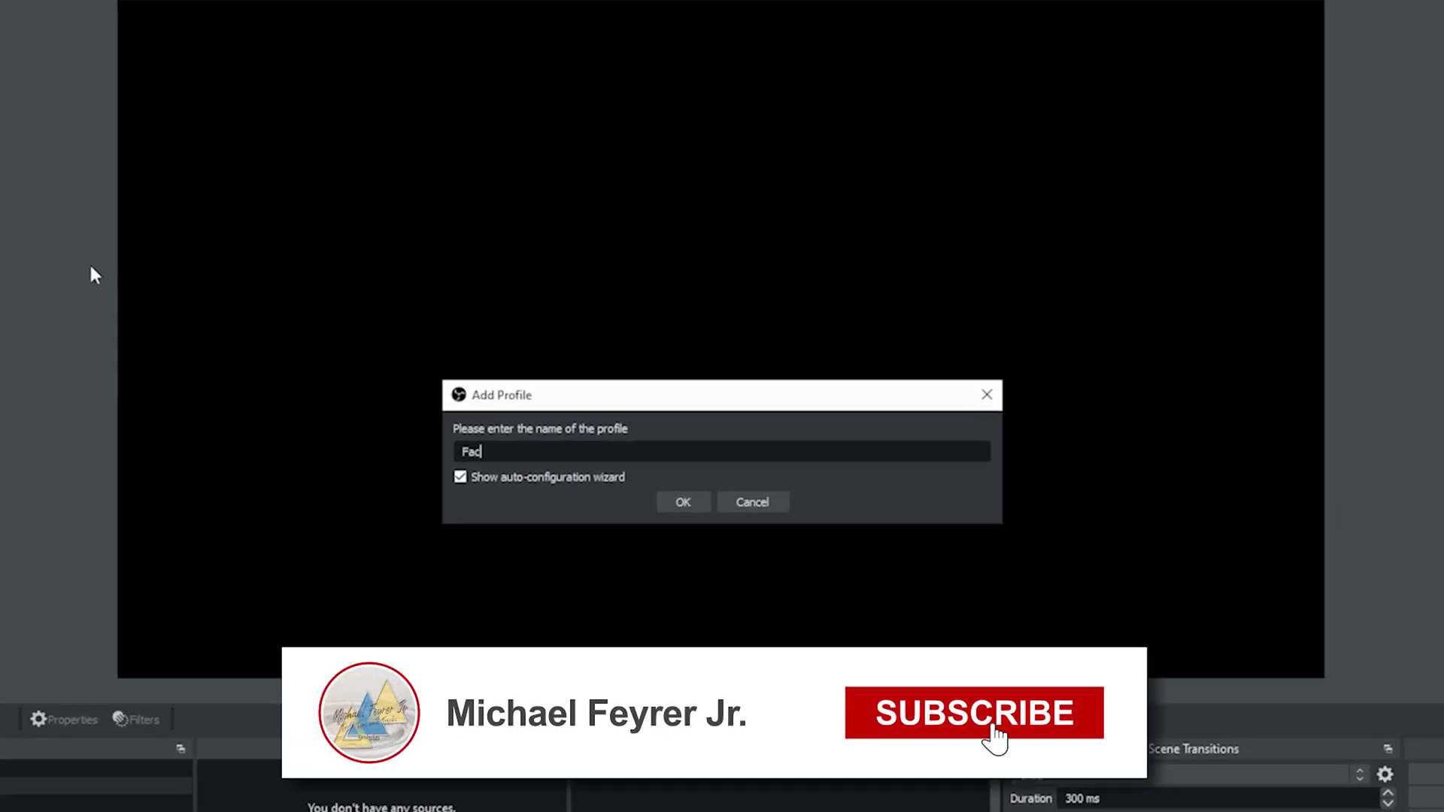
text(ebook)
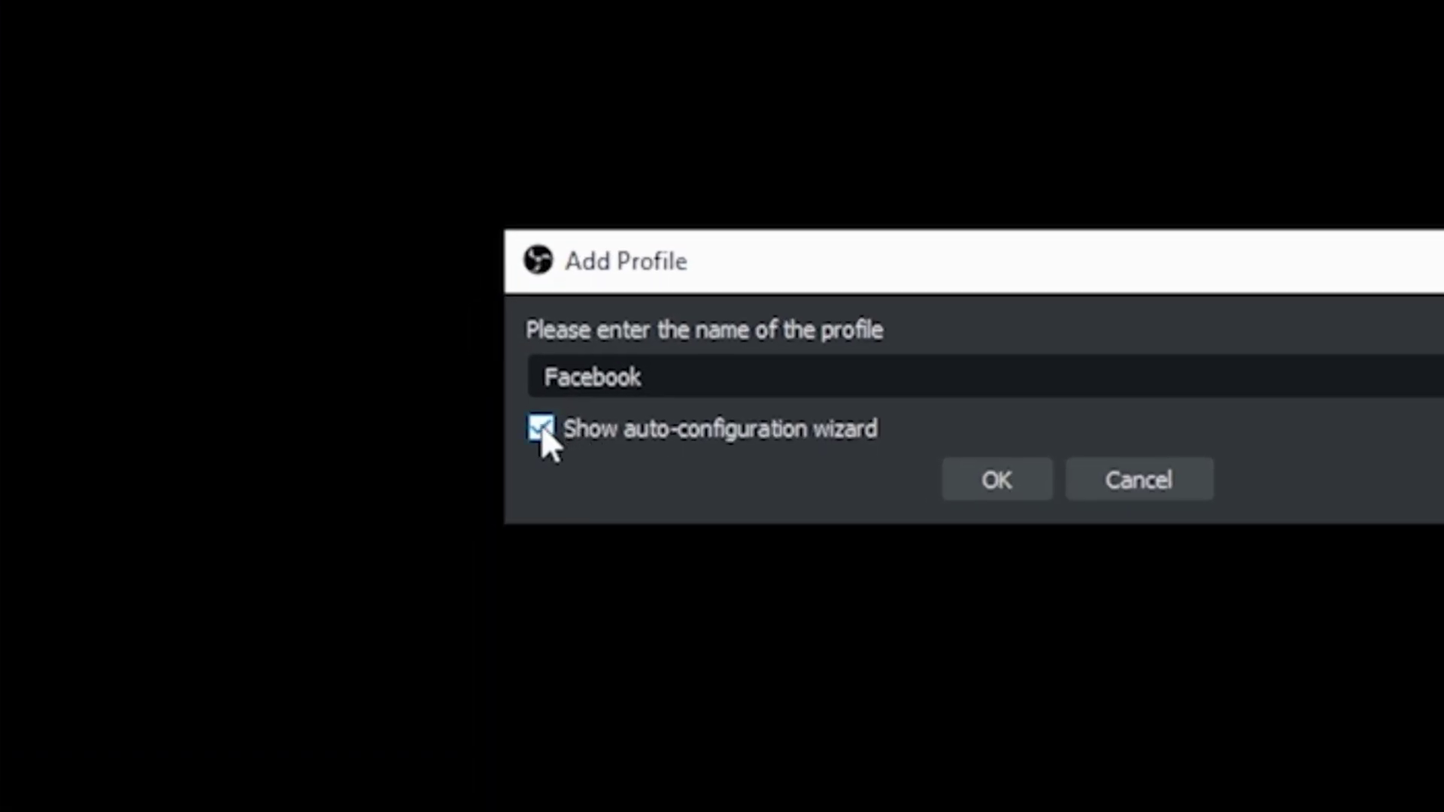
click(540, 428)
click(681, 502)
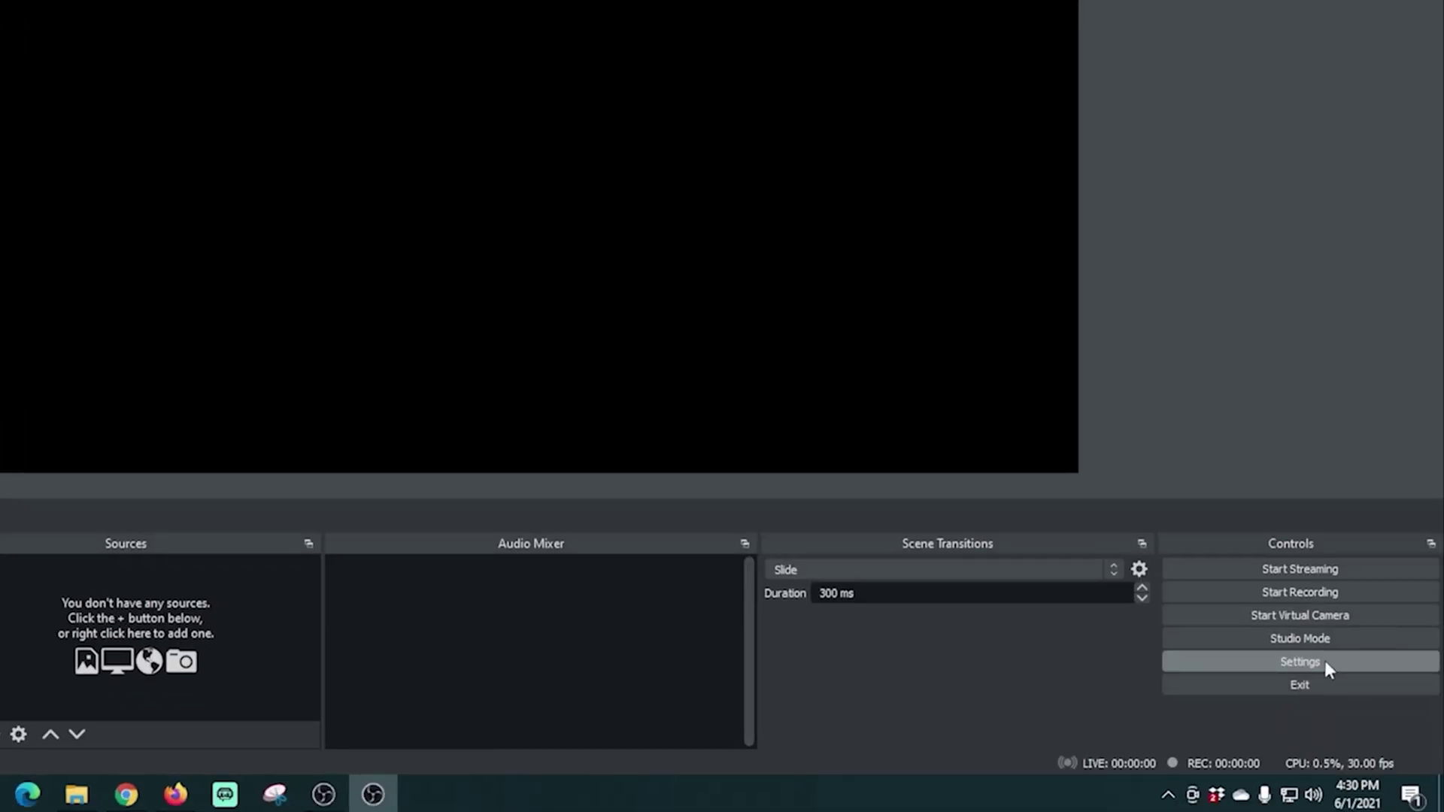
In Settings > Stream, choose Facebook Live as the service and keep the Default server
click(1324, 661)
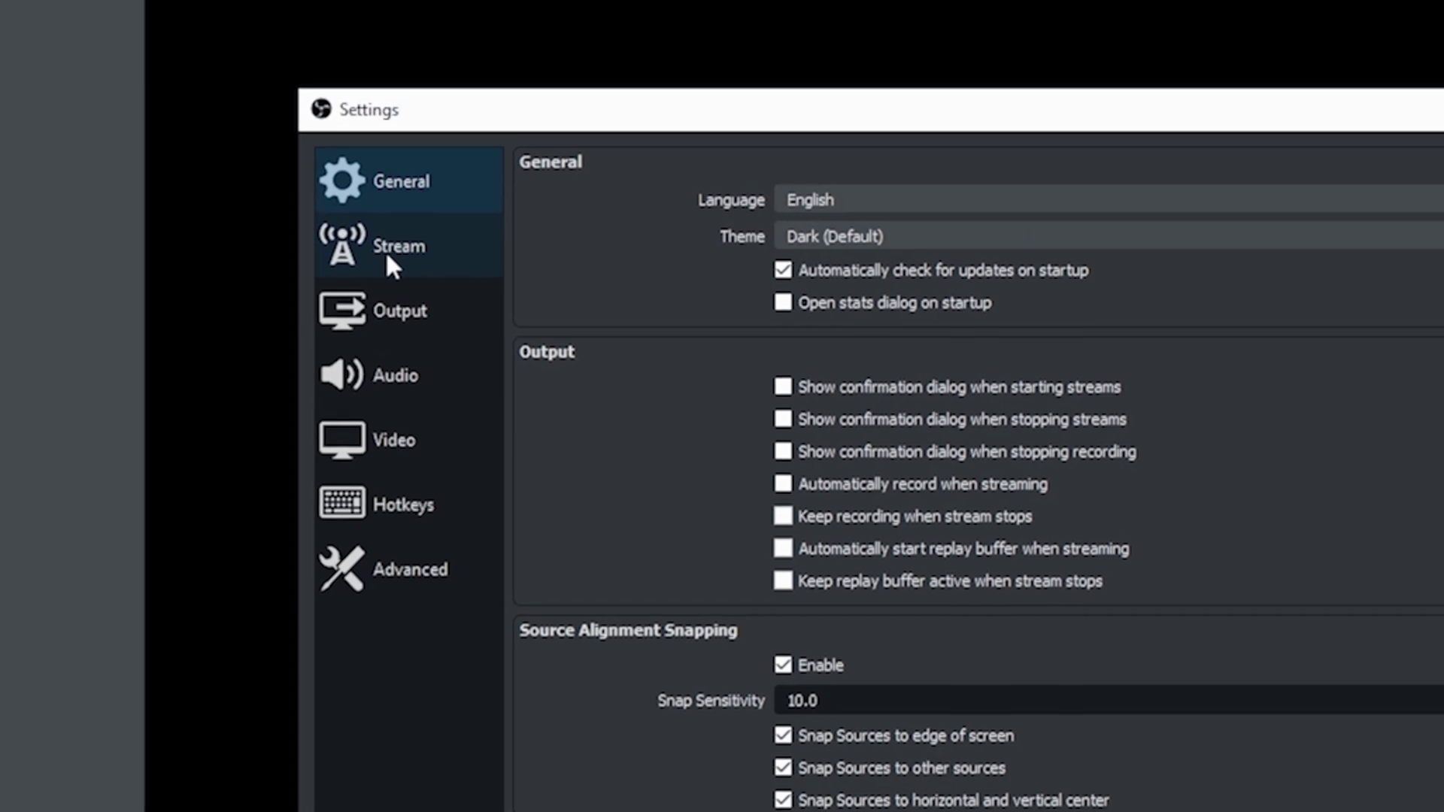
click(388, 258)
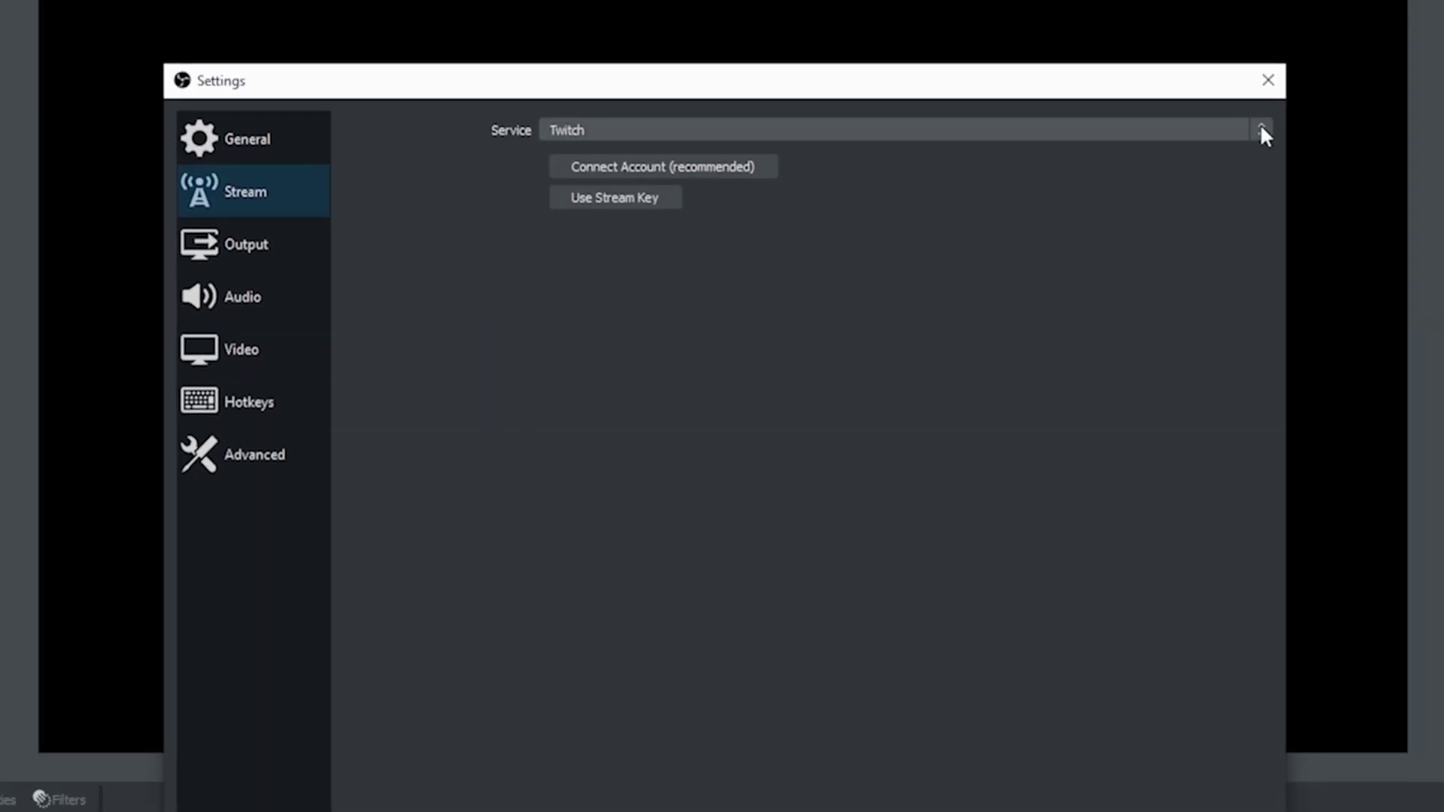
click(1260, 129)
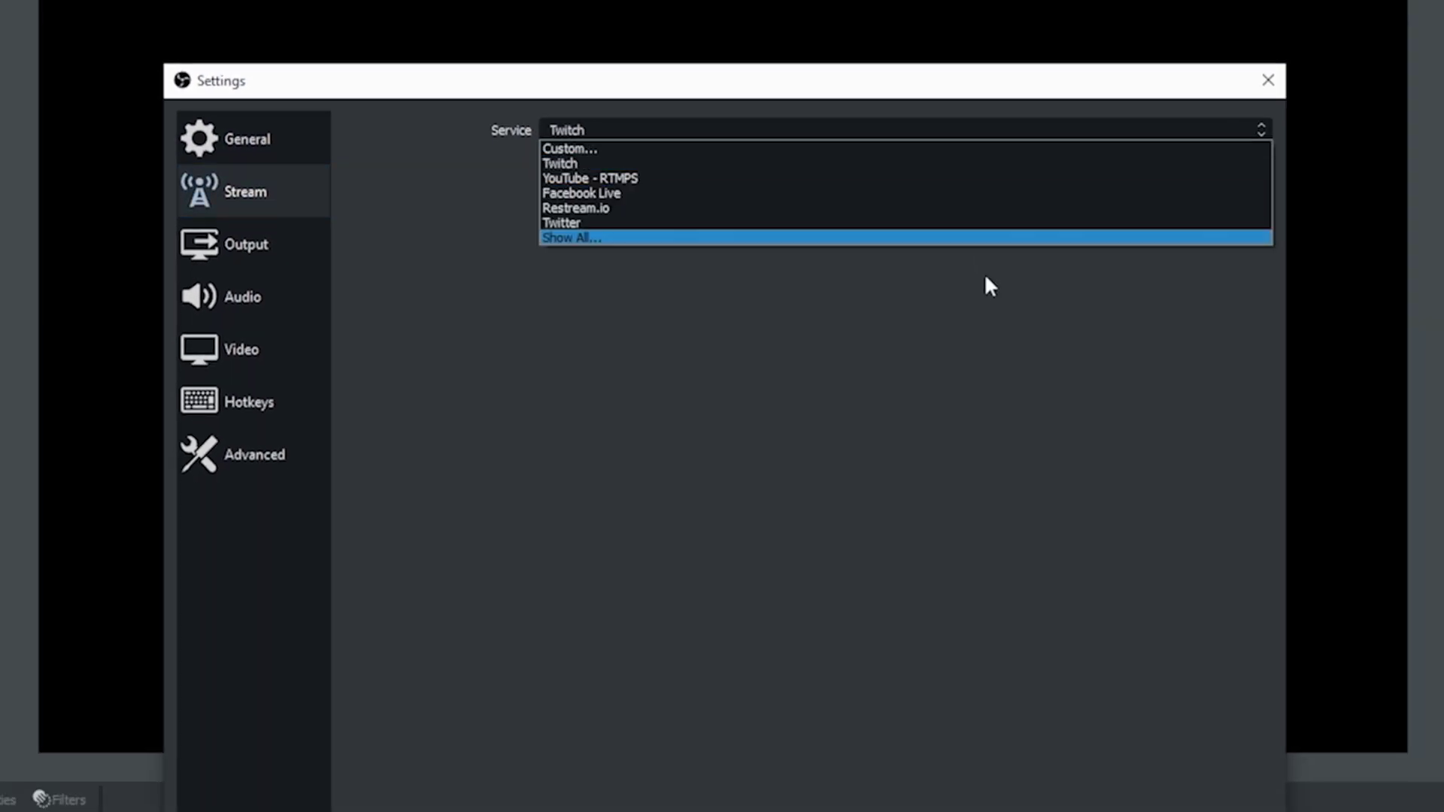
click(825, 197)
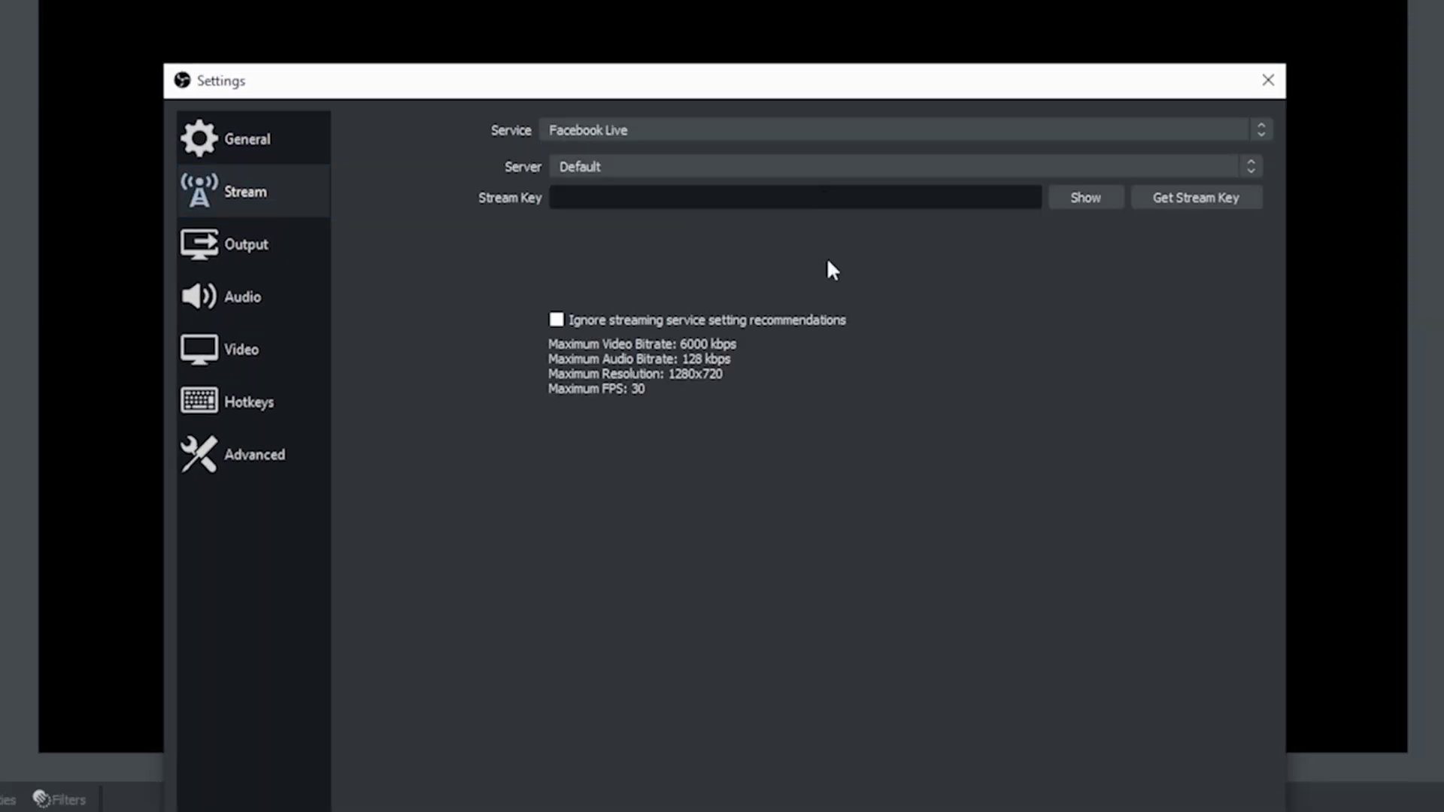
click(601, 167)
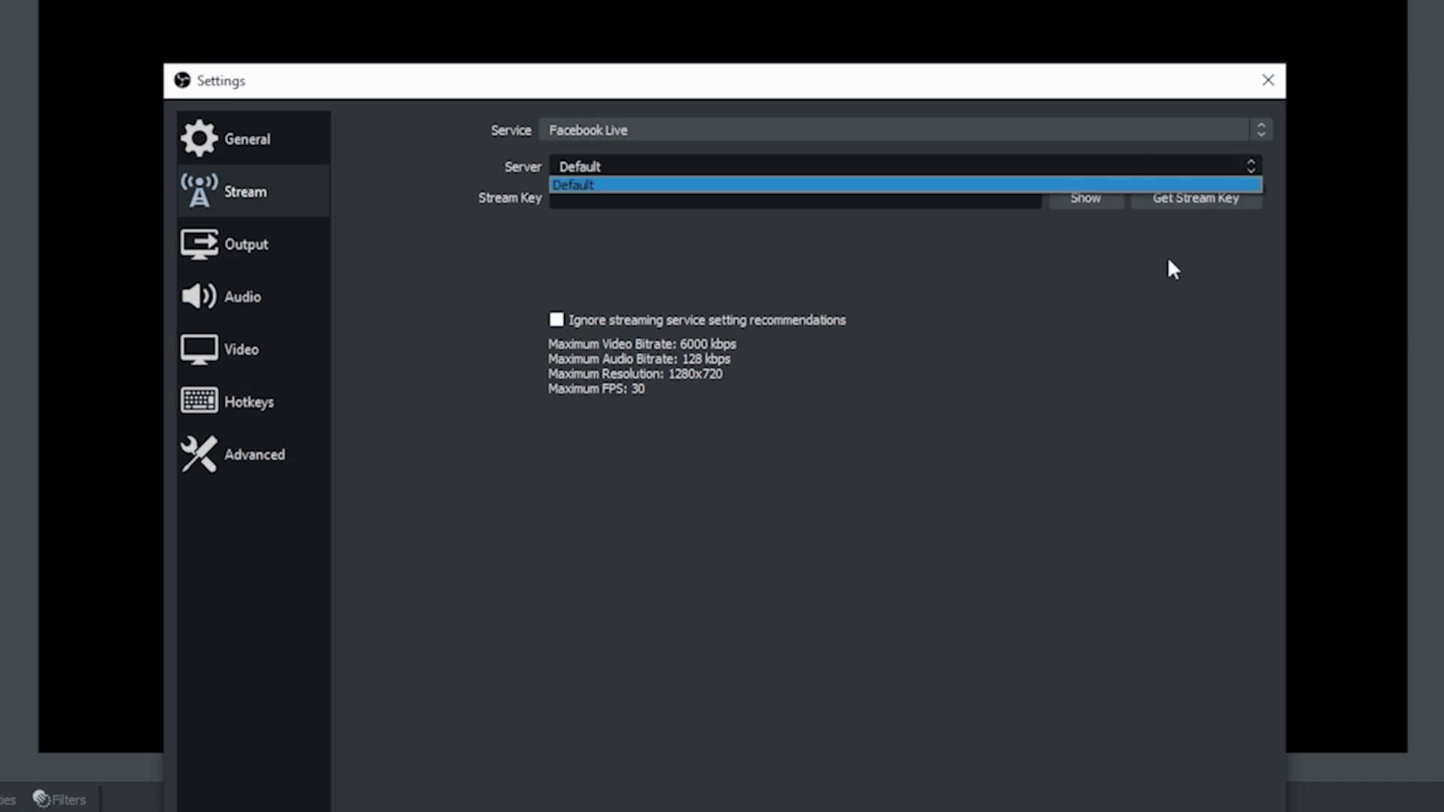
click(1176, 282)
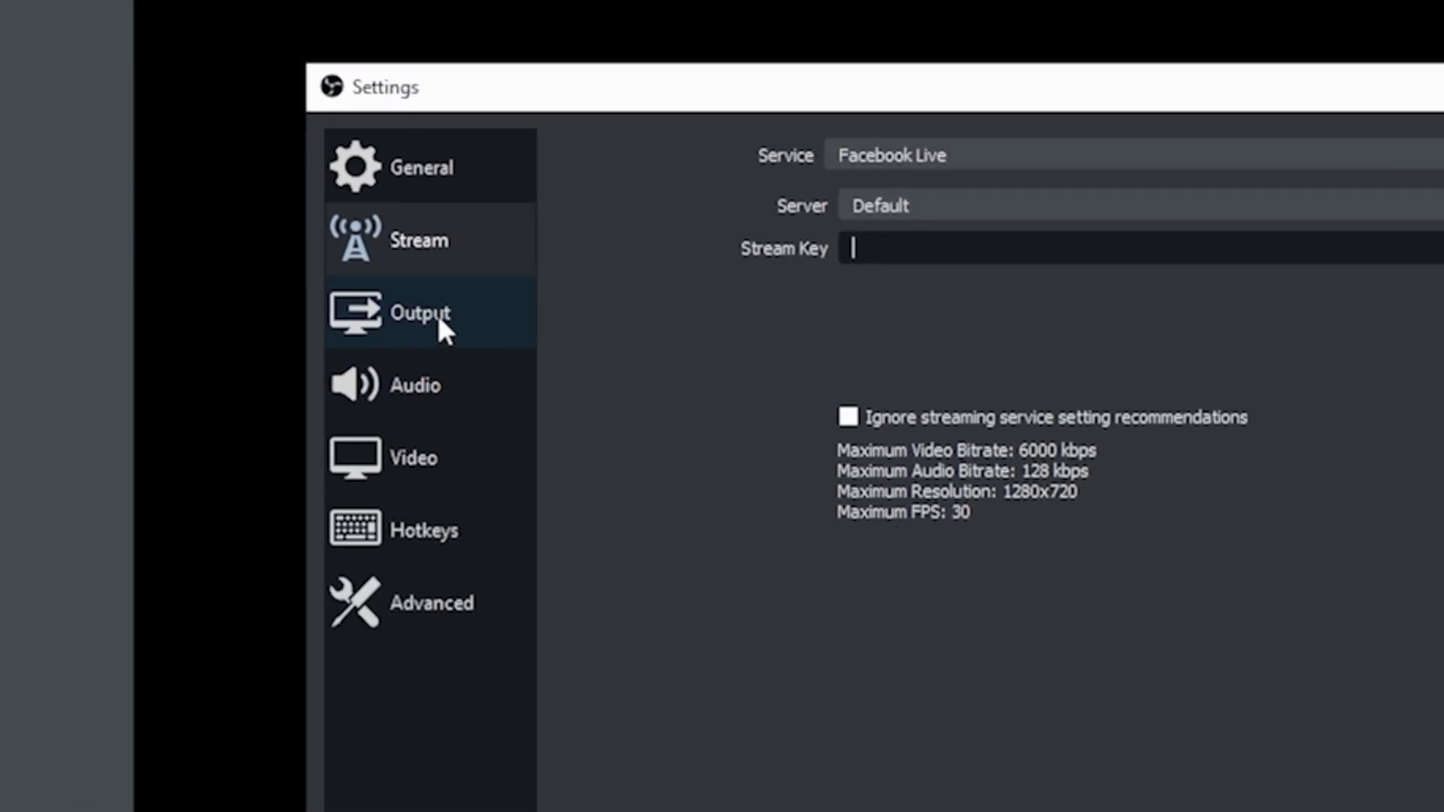
click(261, 255)
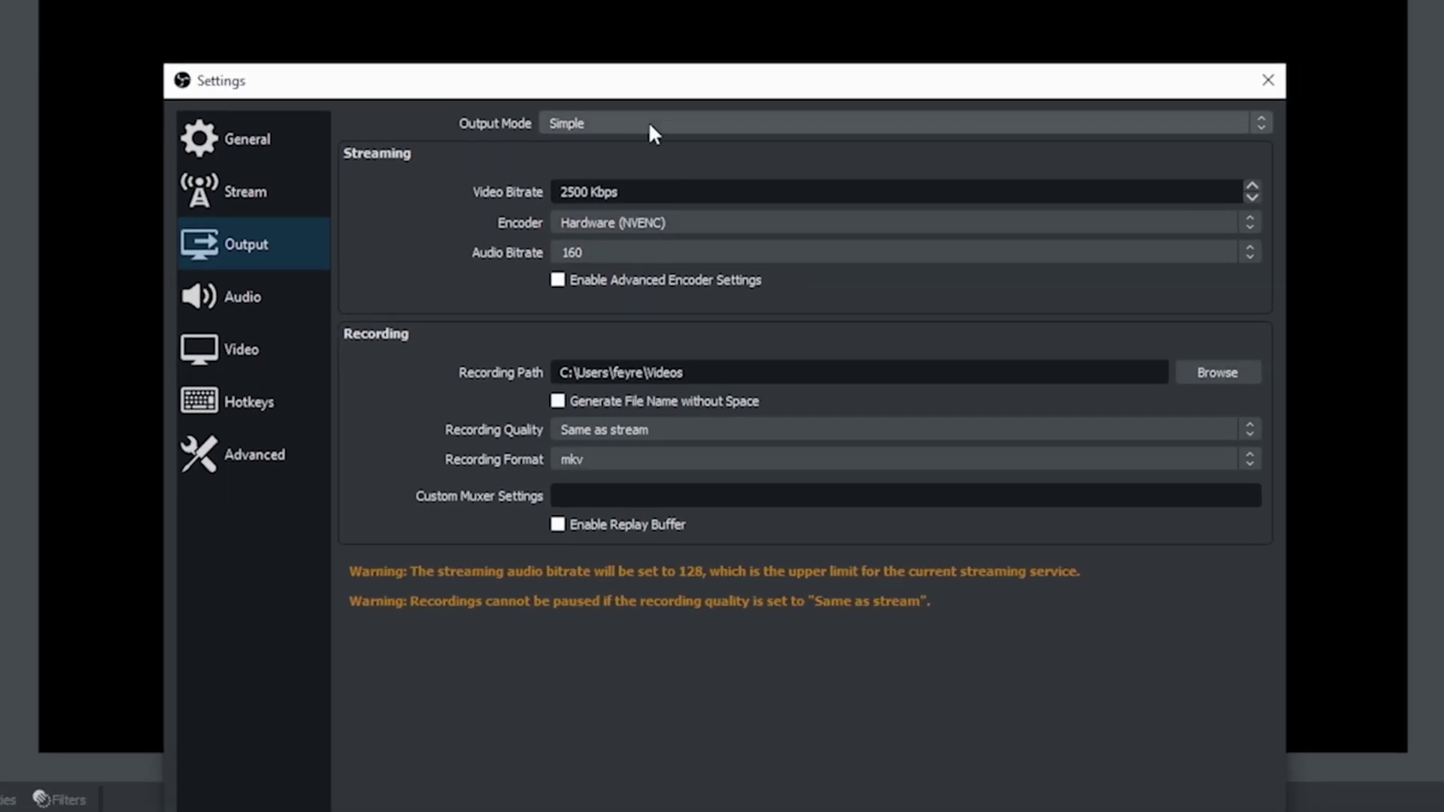
Switch the output mode to Advanced with the NVIDIA NVENC H.264 (new) encoder
click(970, 142)
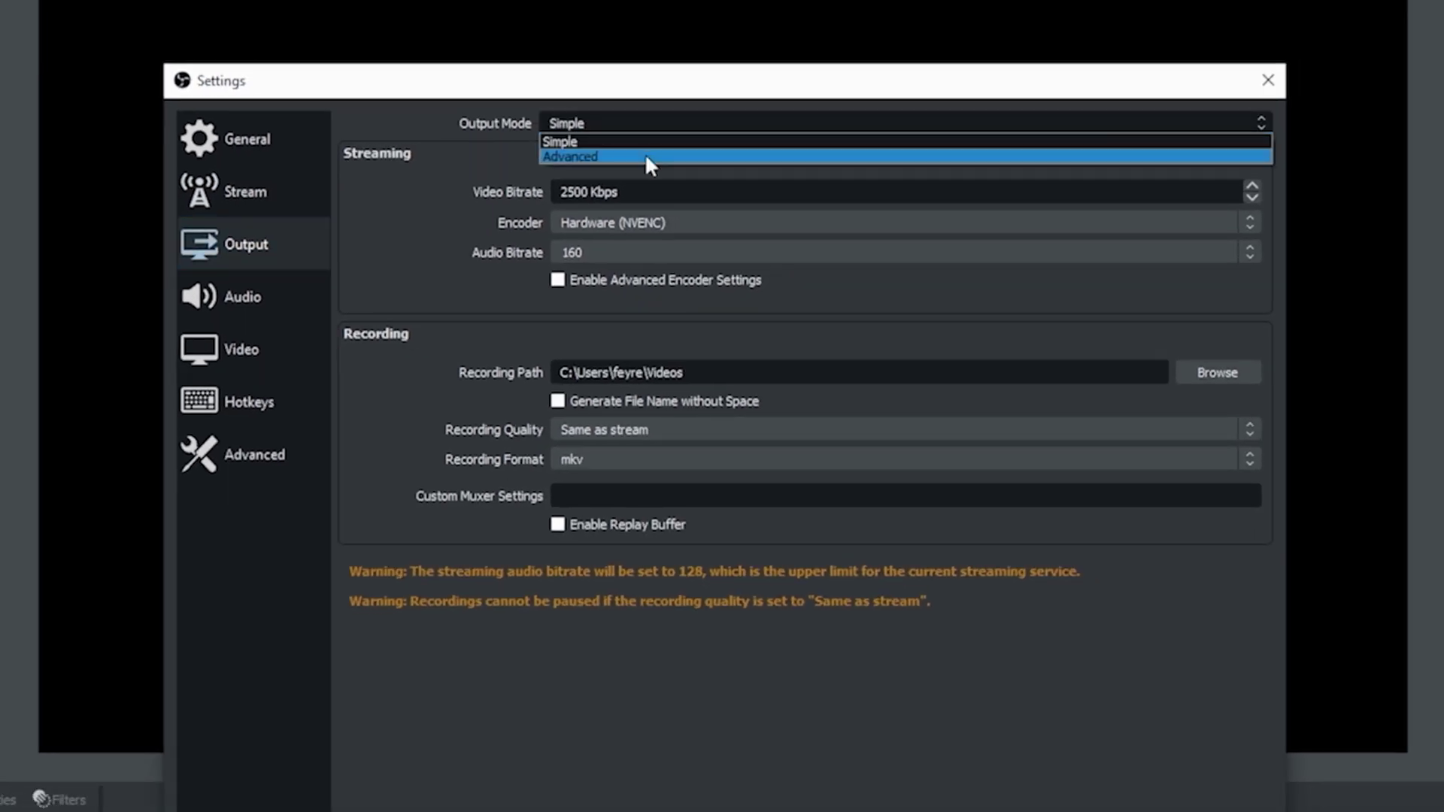
click(644, 155)
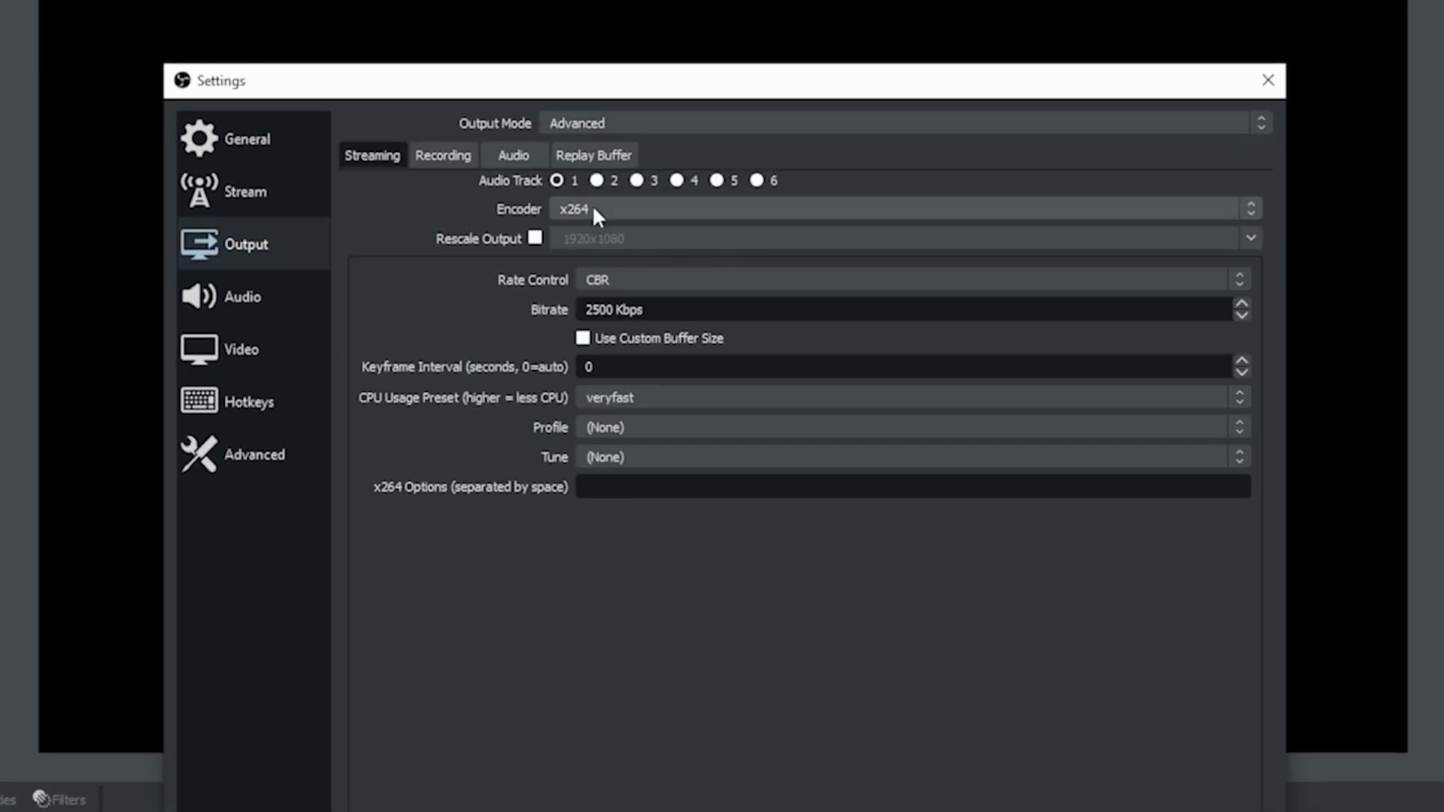
click(594, 211)
click(643, 224)
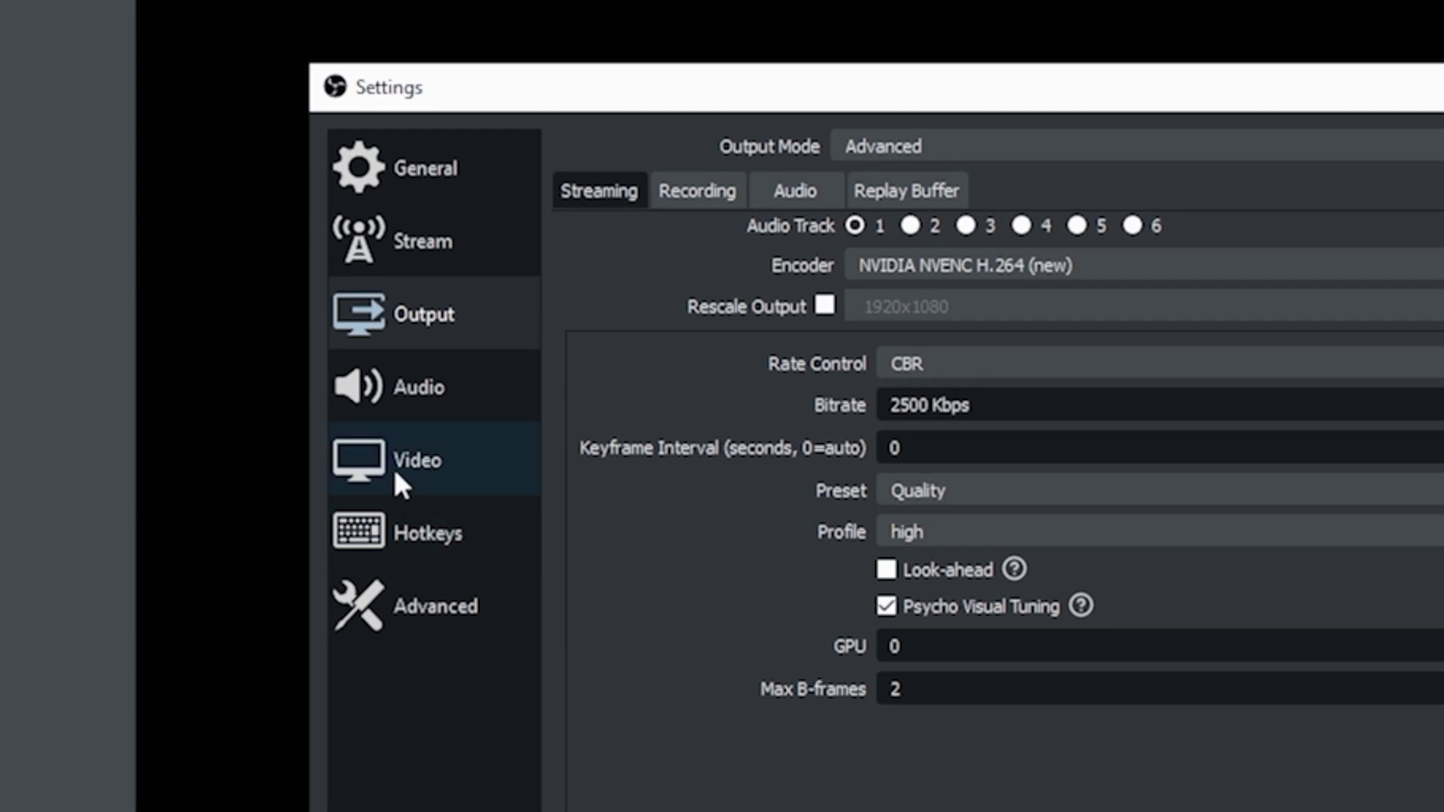
Set the base canvas resolution to 1280x720 on the Video page
click(396, 474)
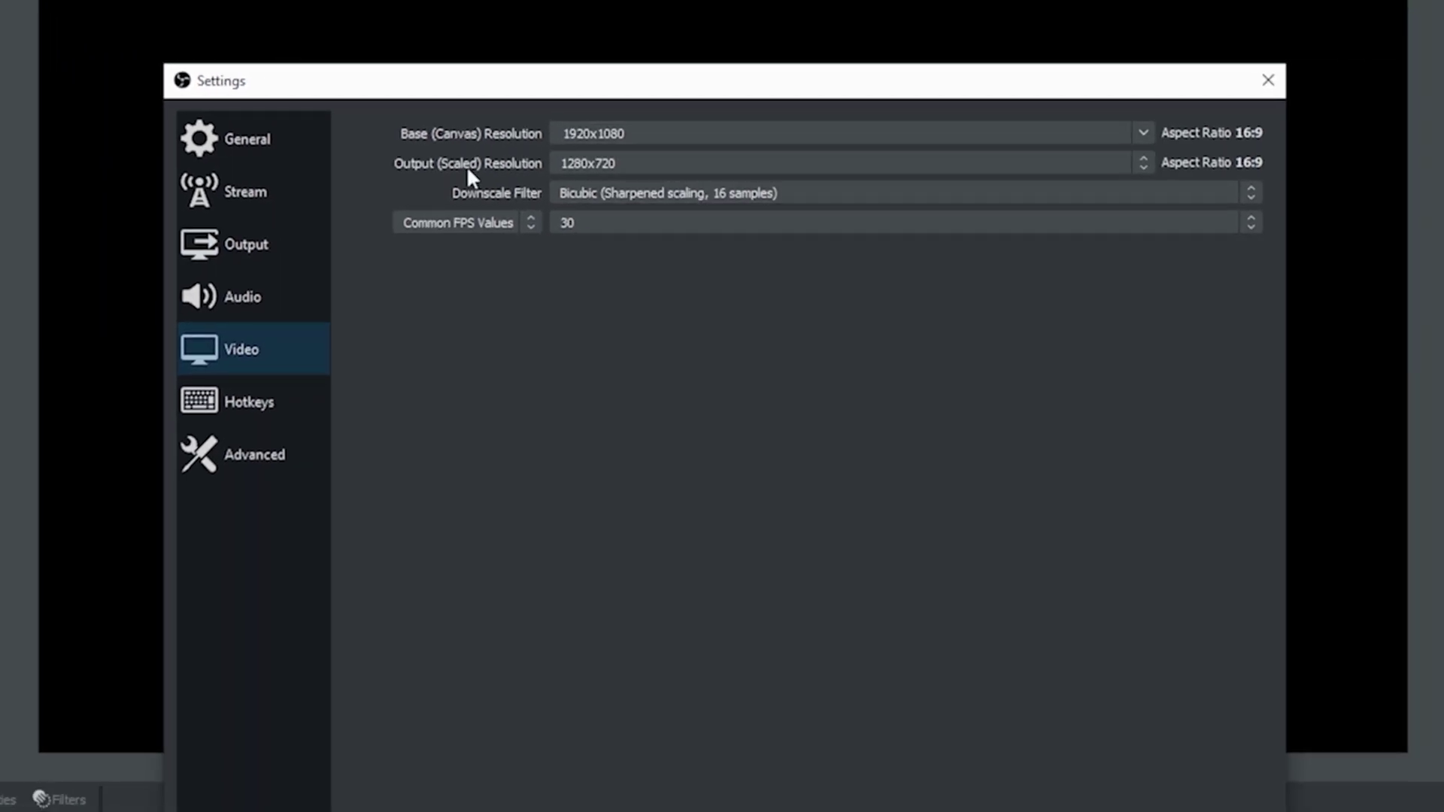
click(1144, 133)
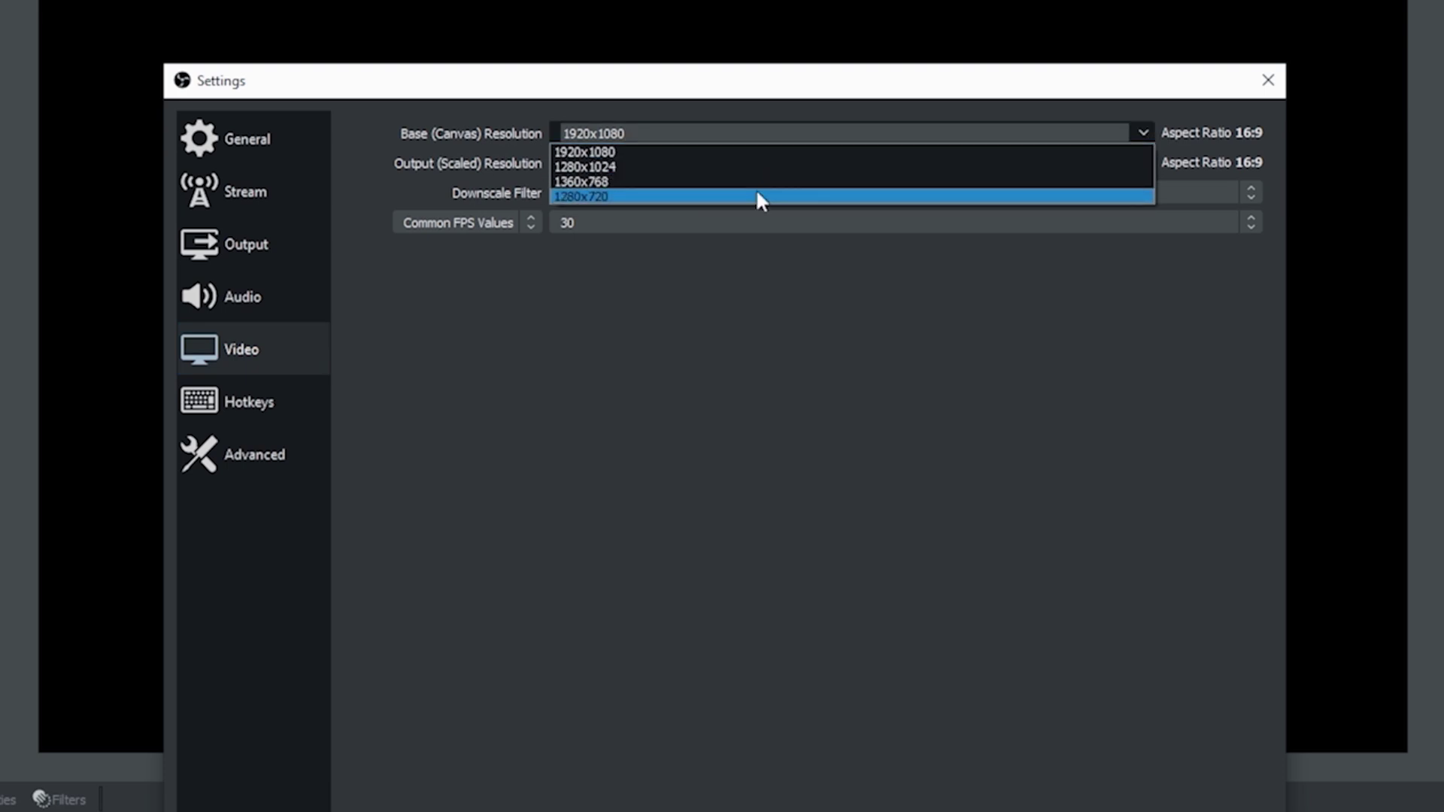
click(757, 196)
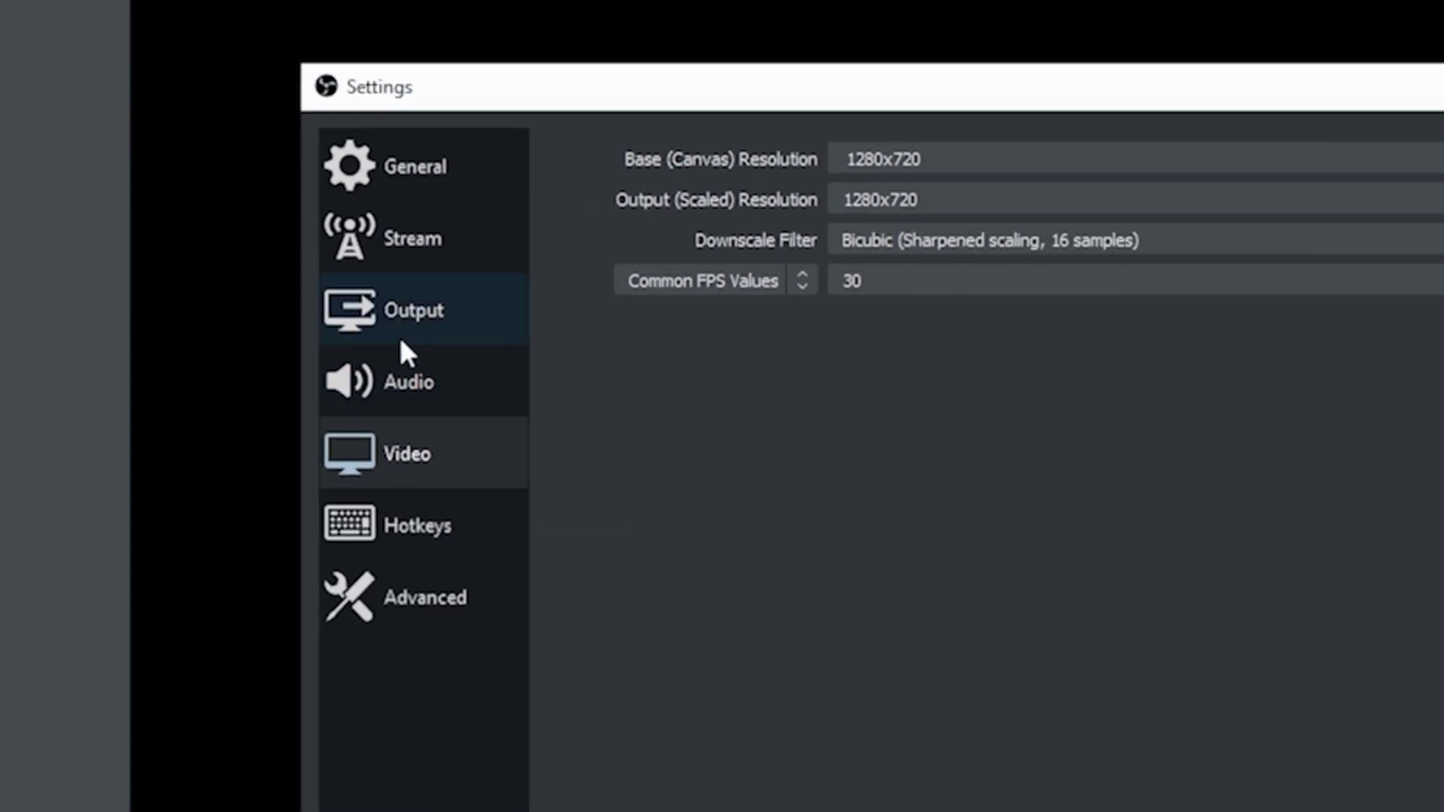
Change the streaming bitrate from 2500 to 6000 Kbps, with the Max Quality preset and high profile
click(245, 252)
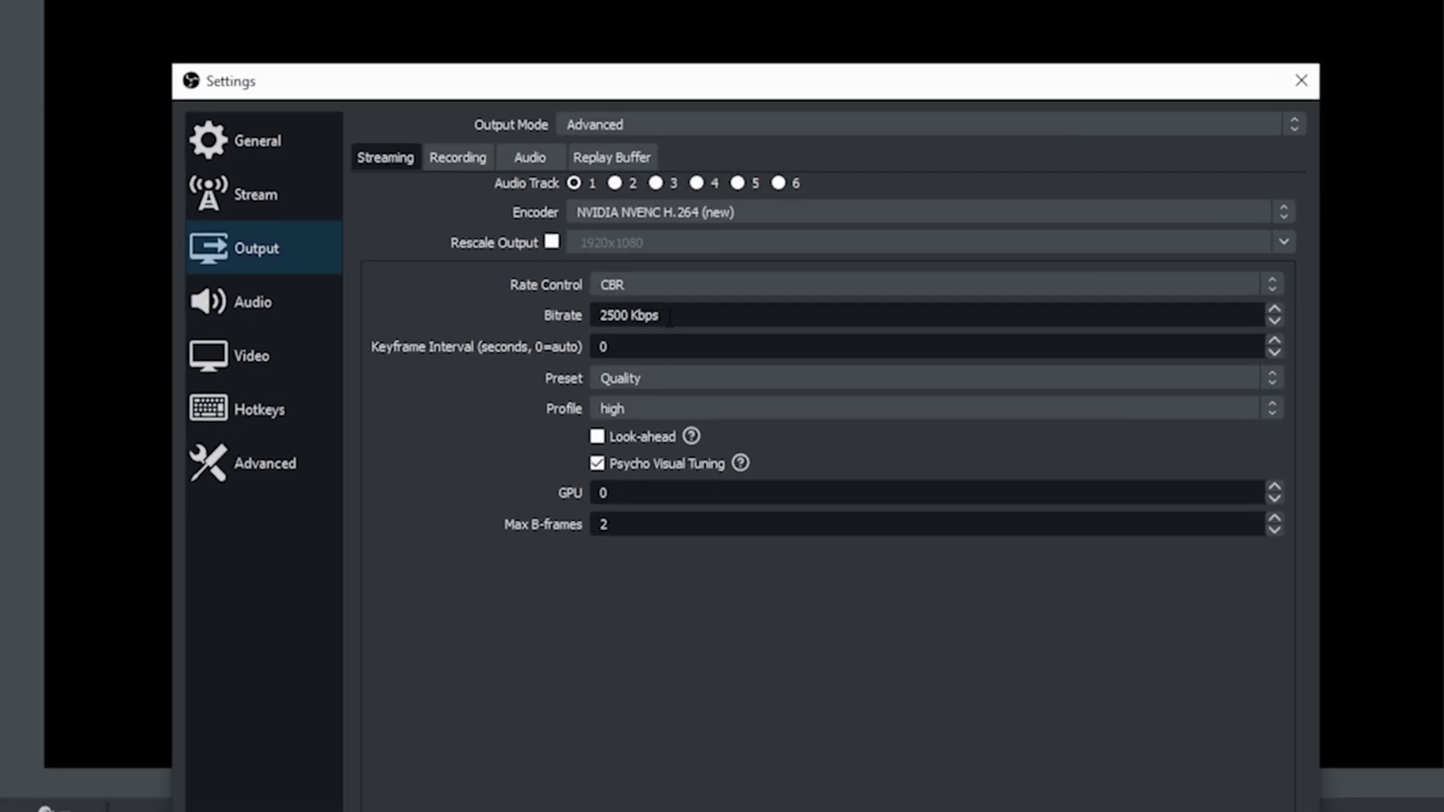
drag(949, 404, 968, 403)
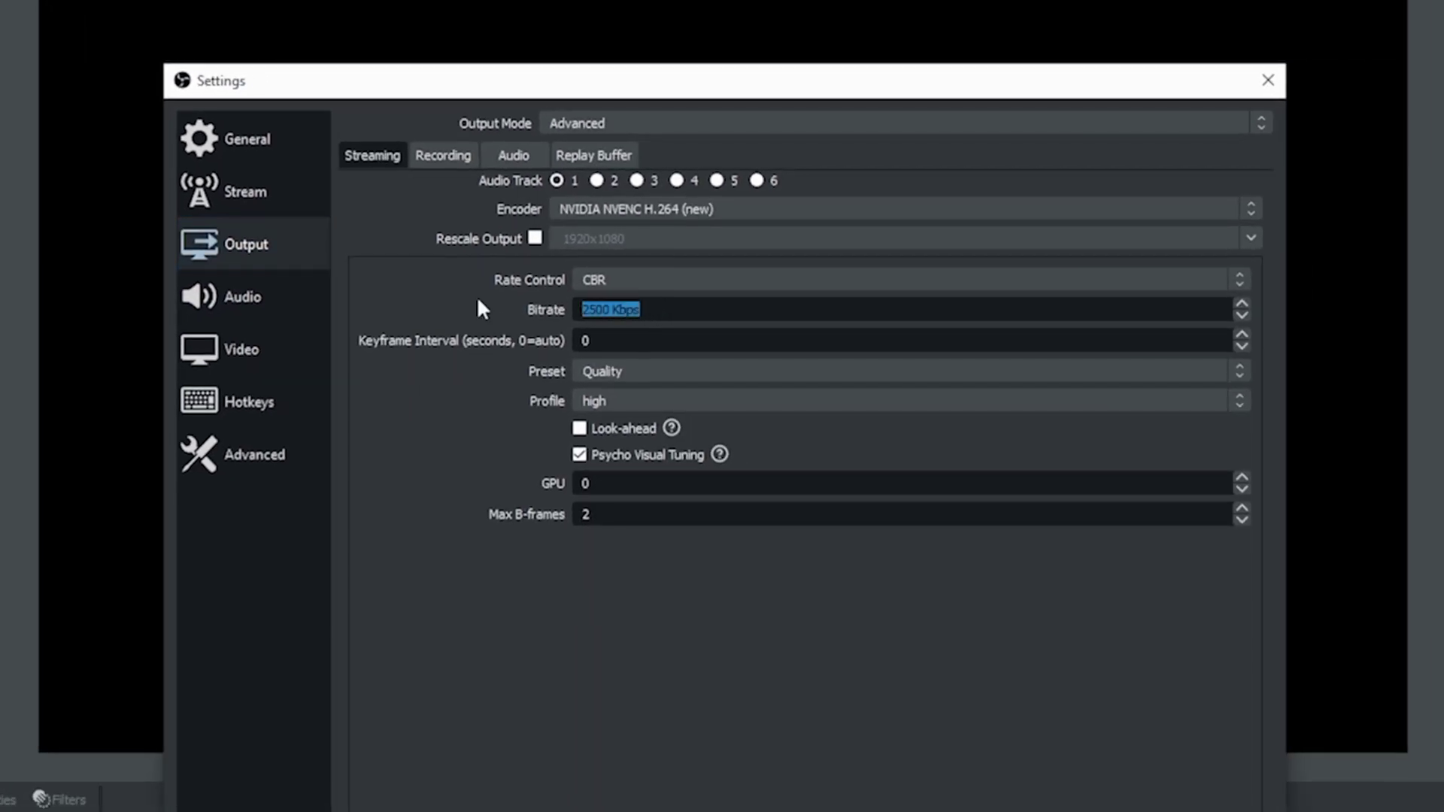
text(6000)
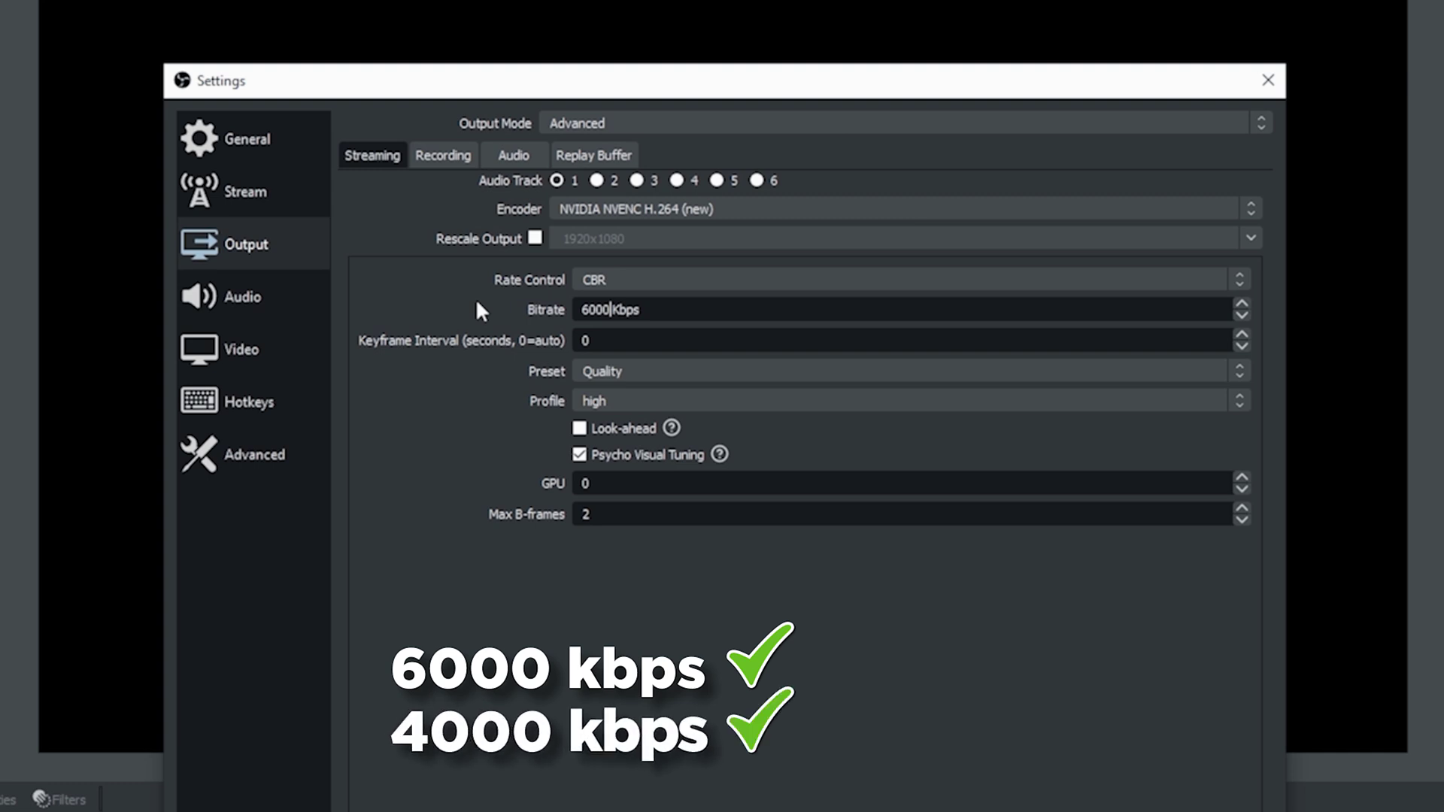
click(646, 372)
click(607, 390)
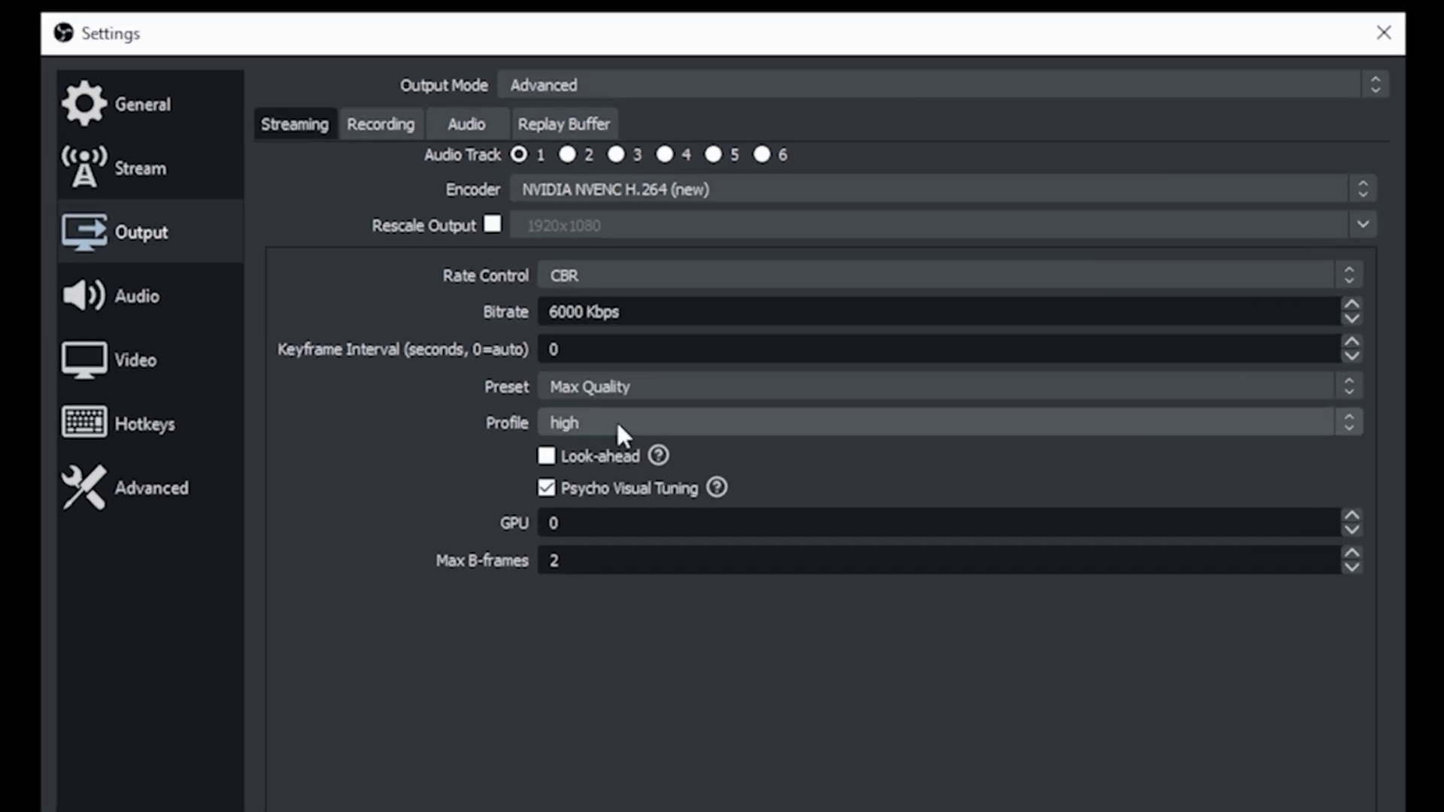
click(635, 401)
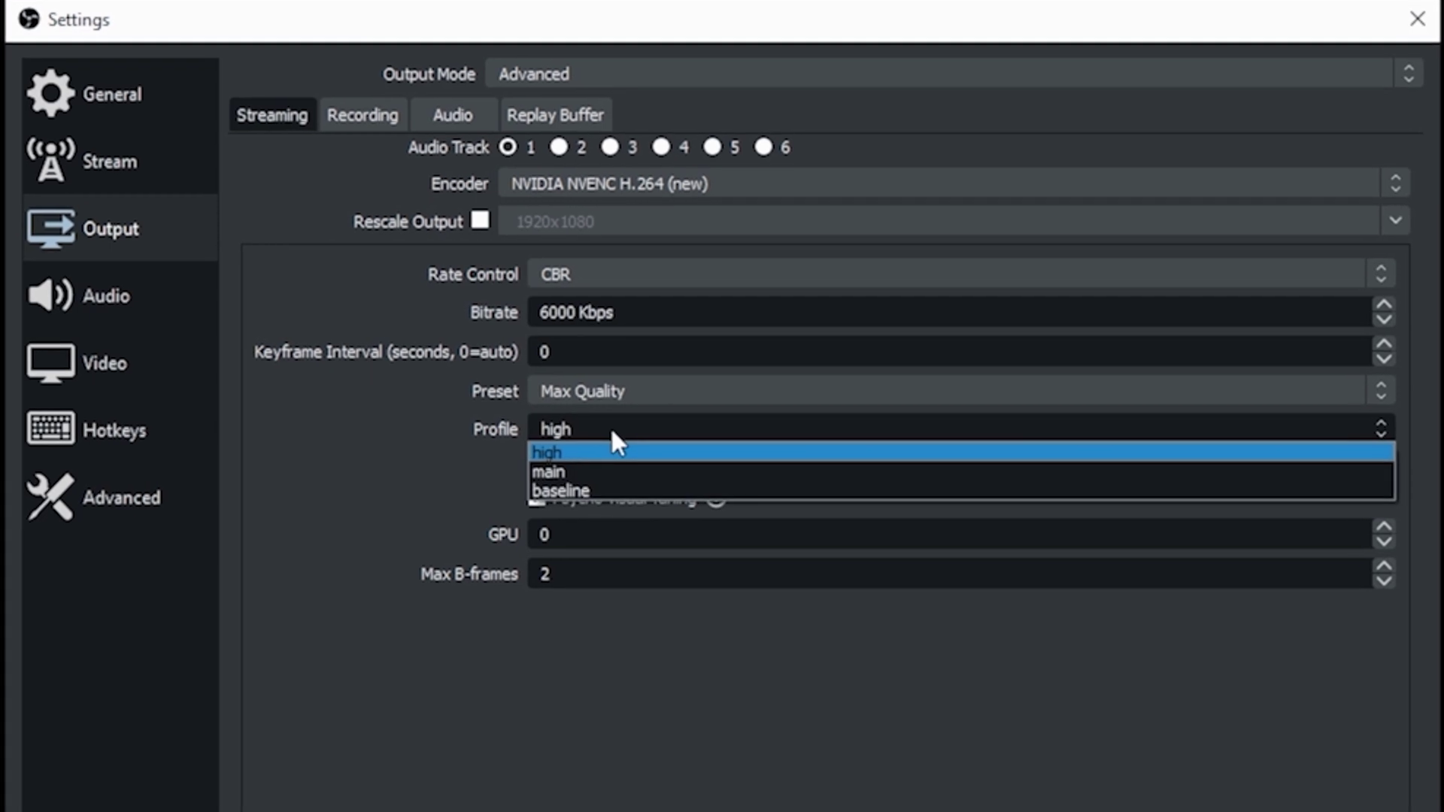
click(367, 453)
click(625, 389)
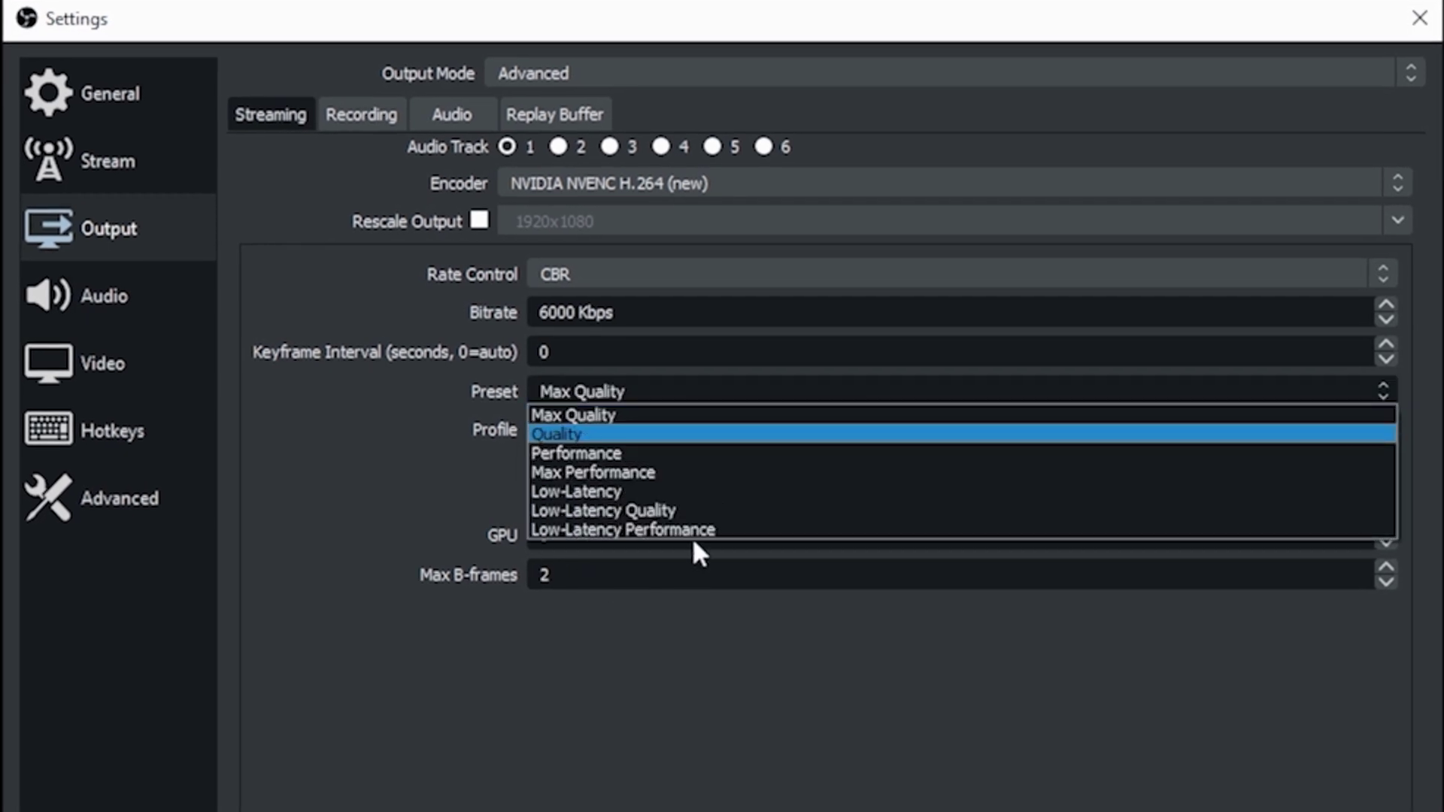
click(381, 479)
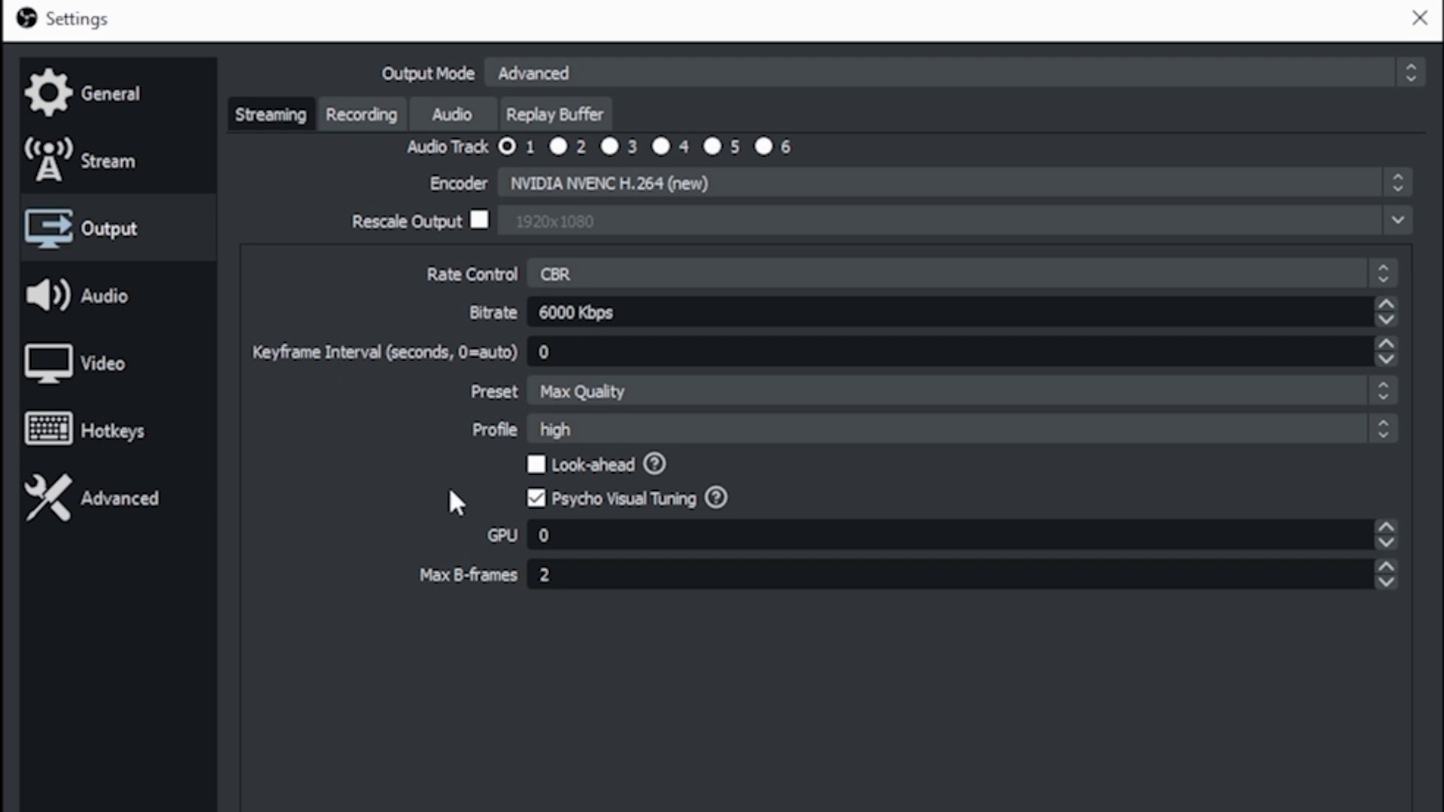
Switch the streaming encoder to x264 at 6000 Kbps, medium preset, high profile and film tuning
click(842, 184)
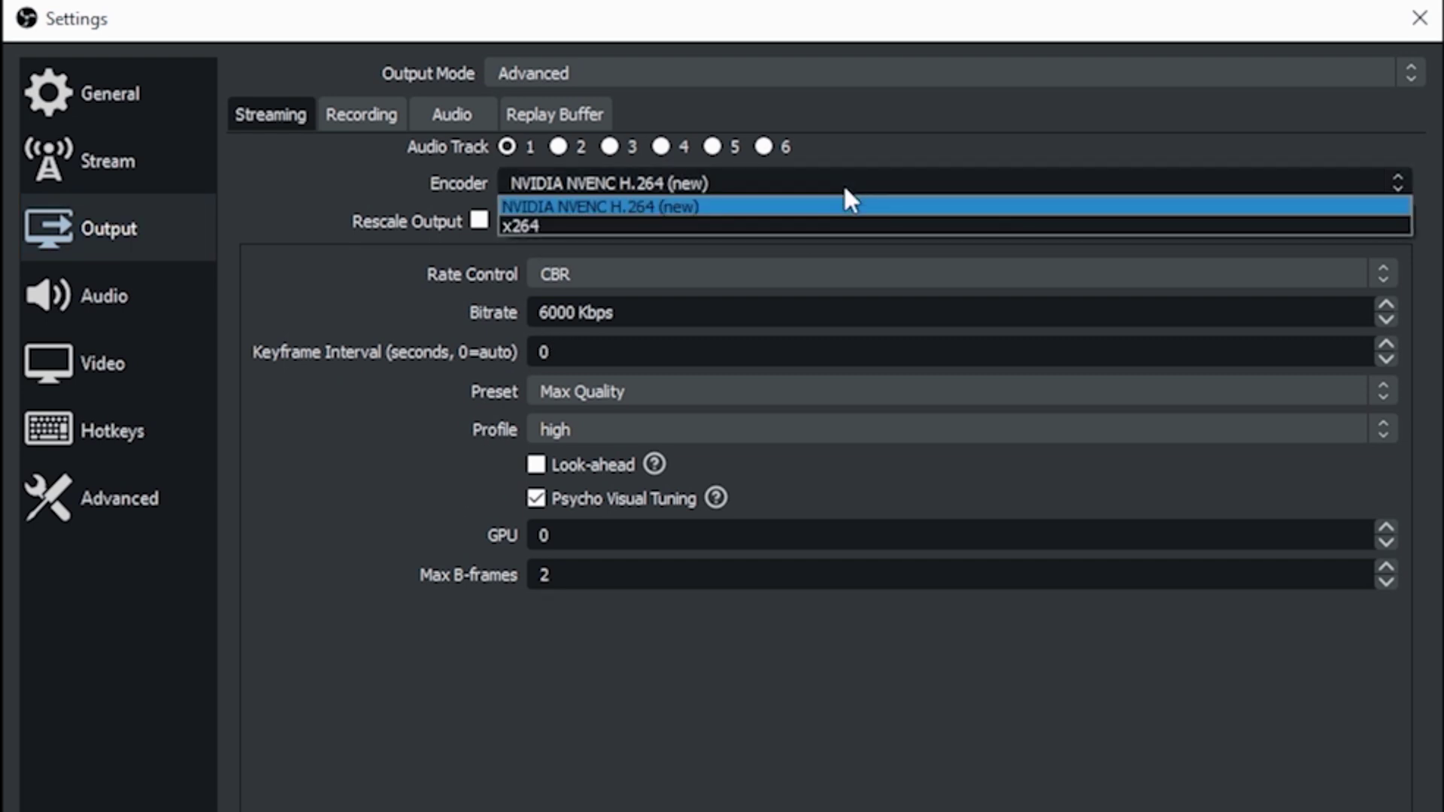
click(702, 226)
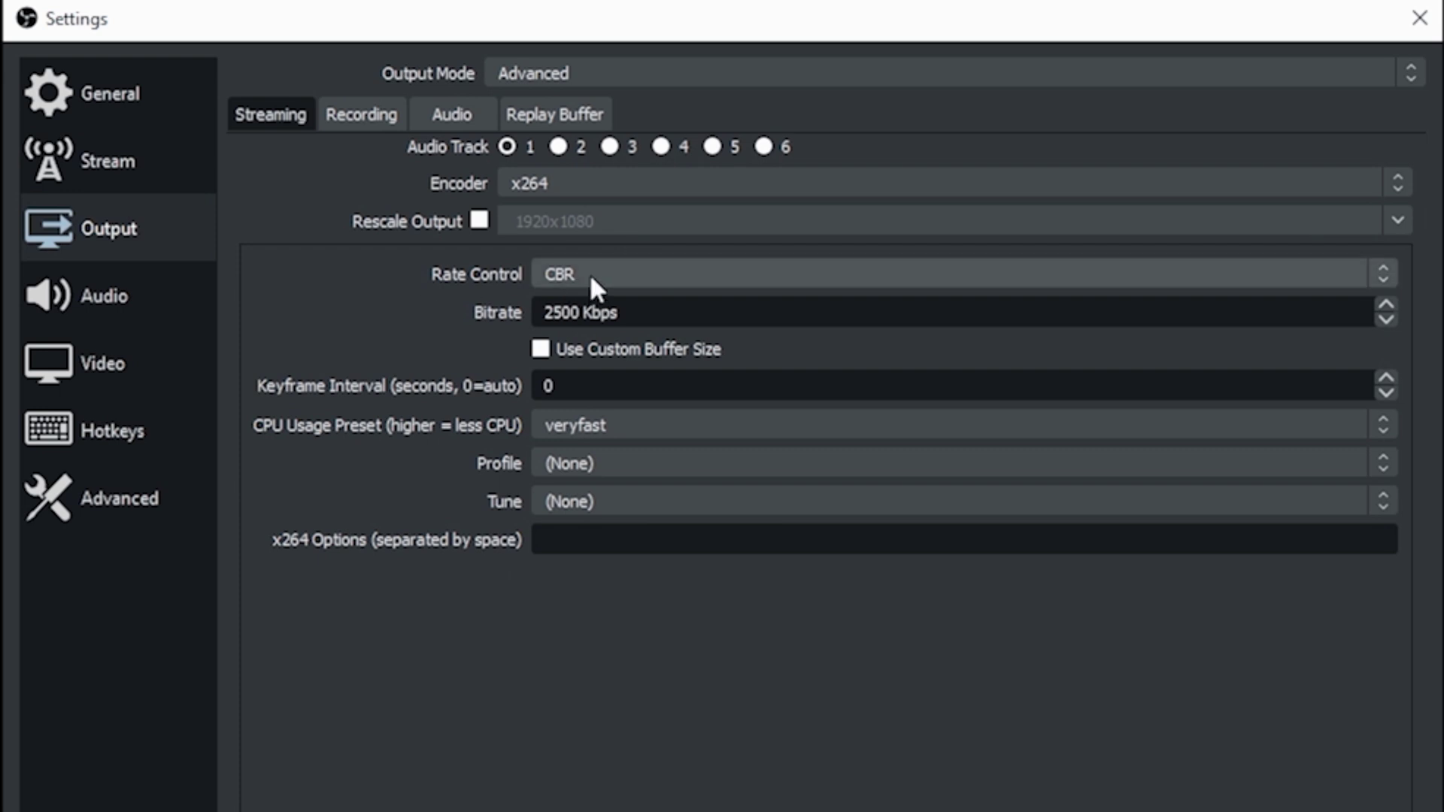
drag(612, 312, 382, 308)
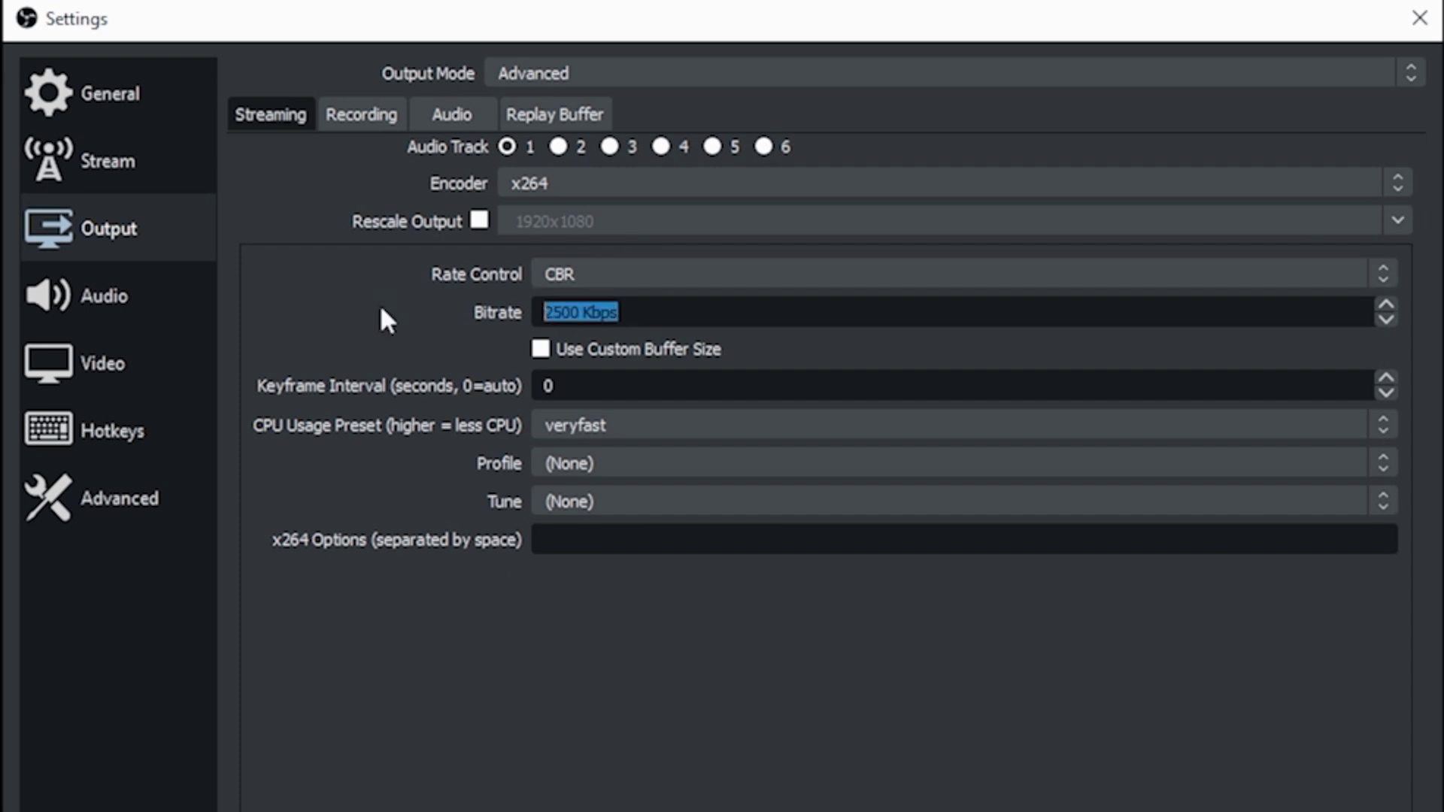
text(6000)
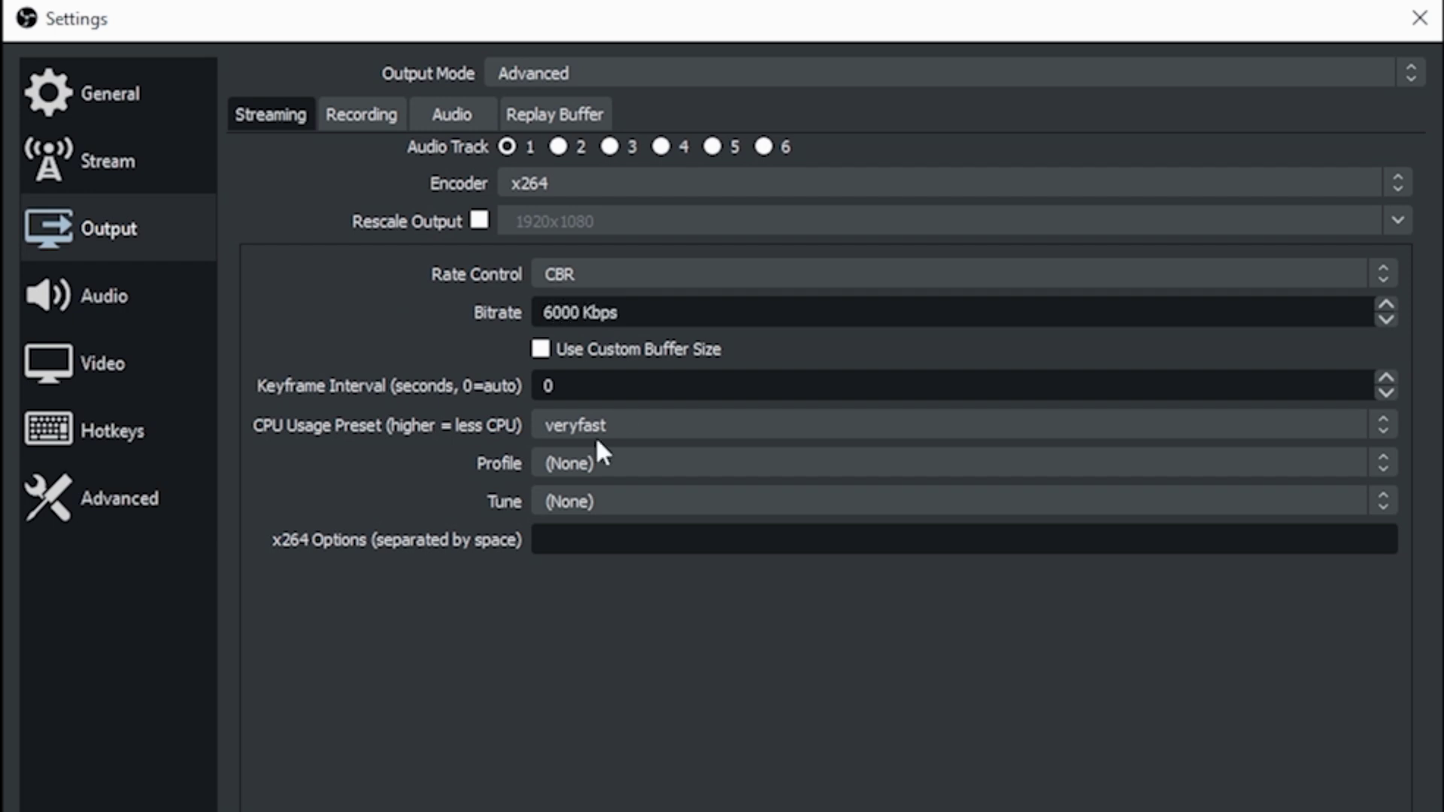
click(605, 425)
click(591, 542)
click(690, 467)
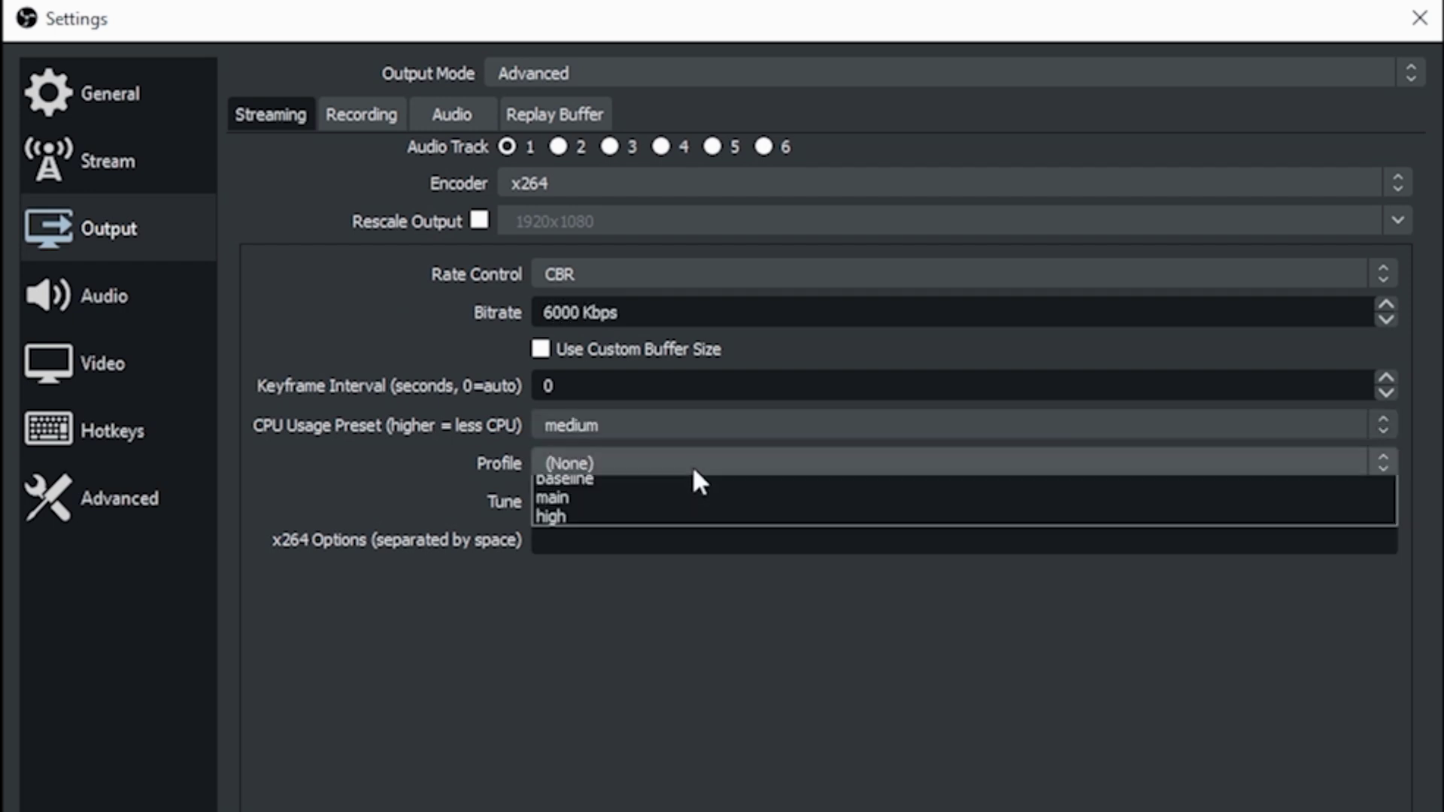
click(643, 541)
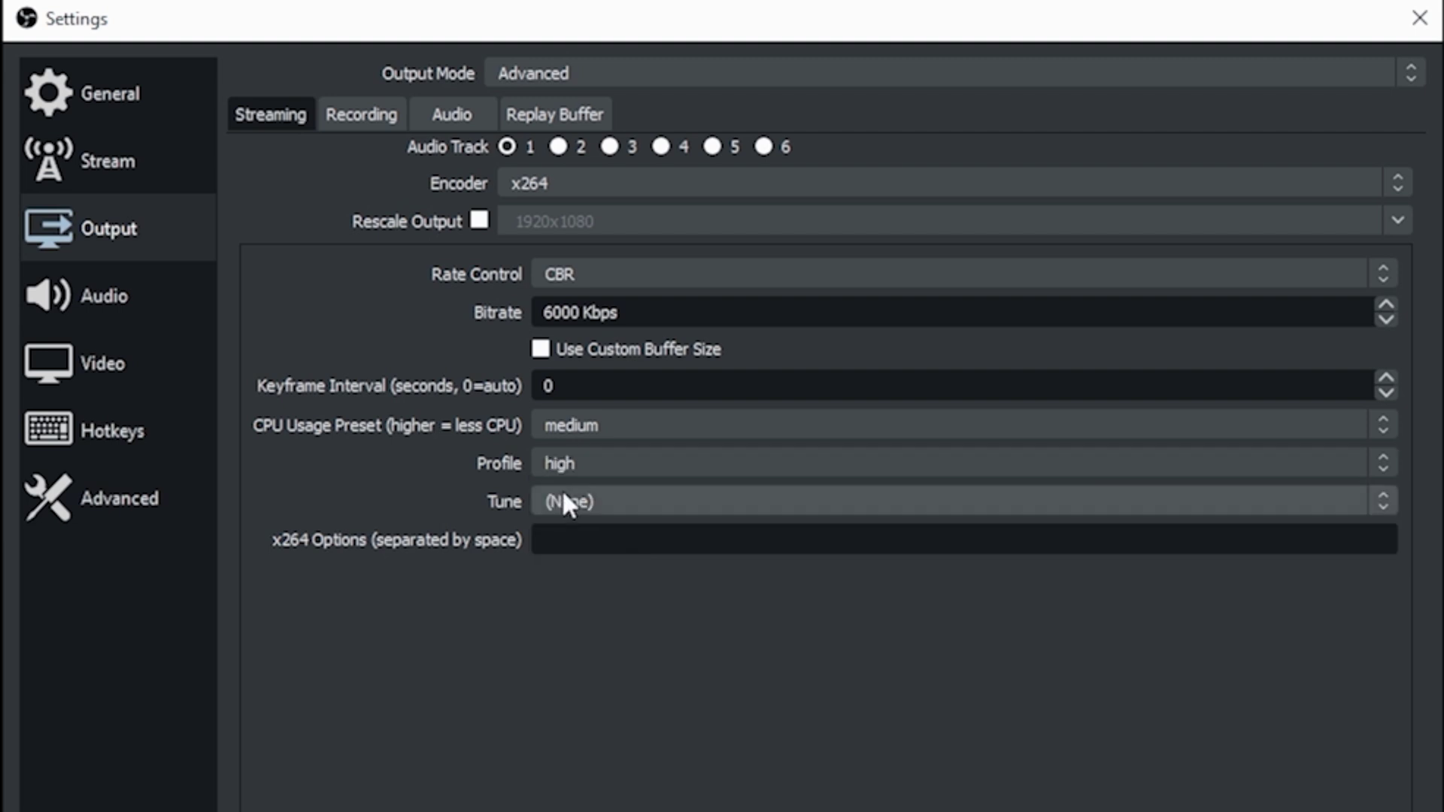
click(691, 503)
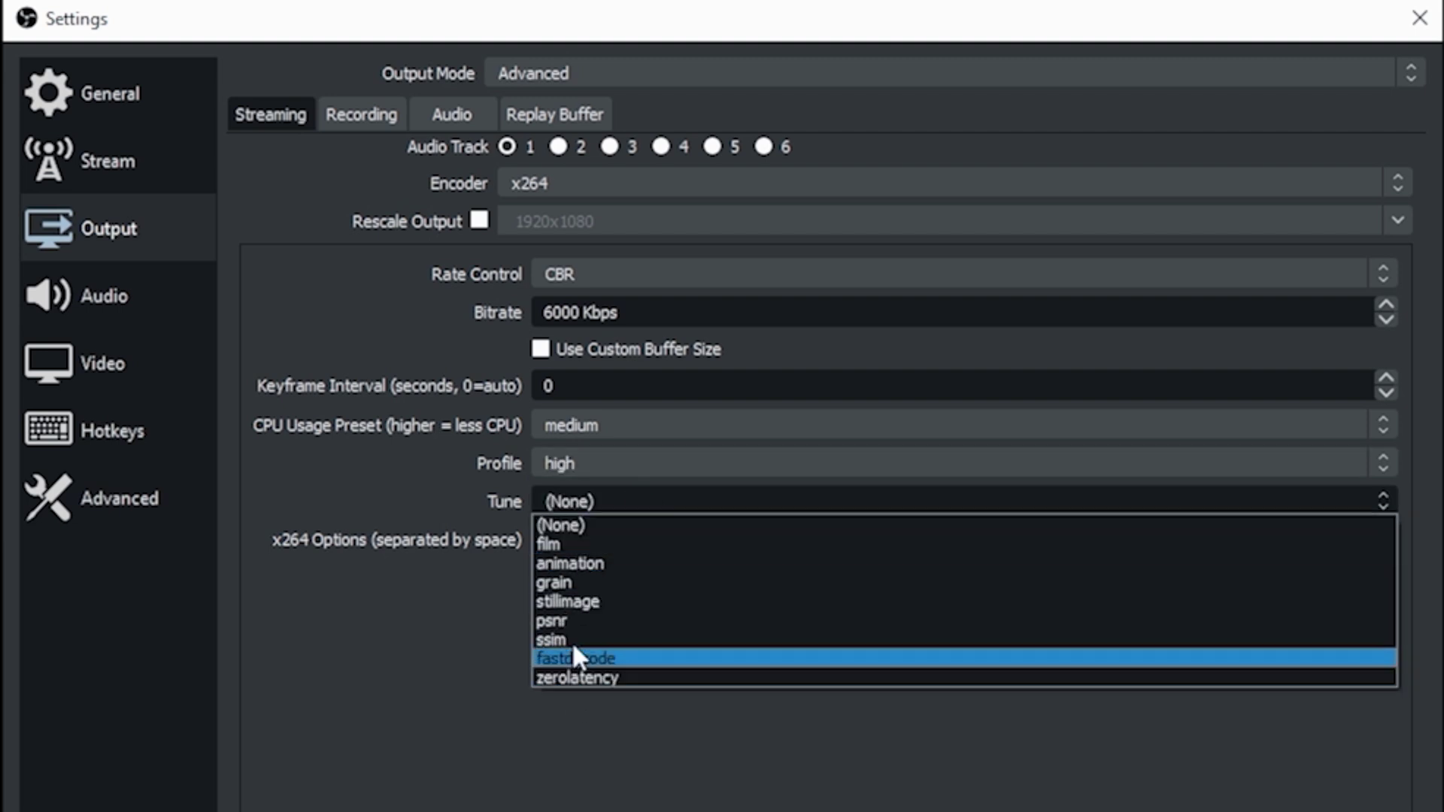
click(556, 545)
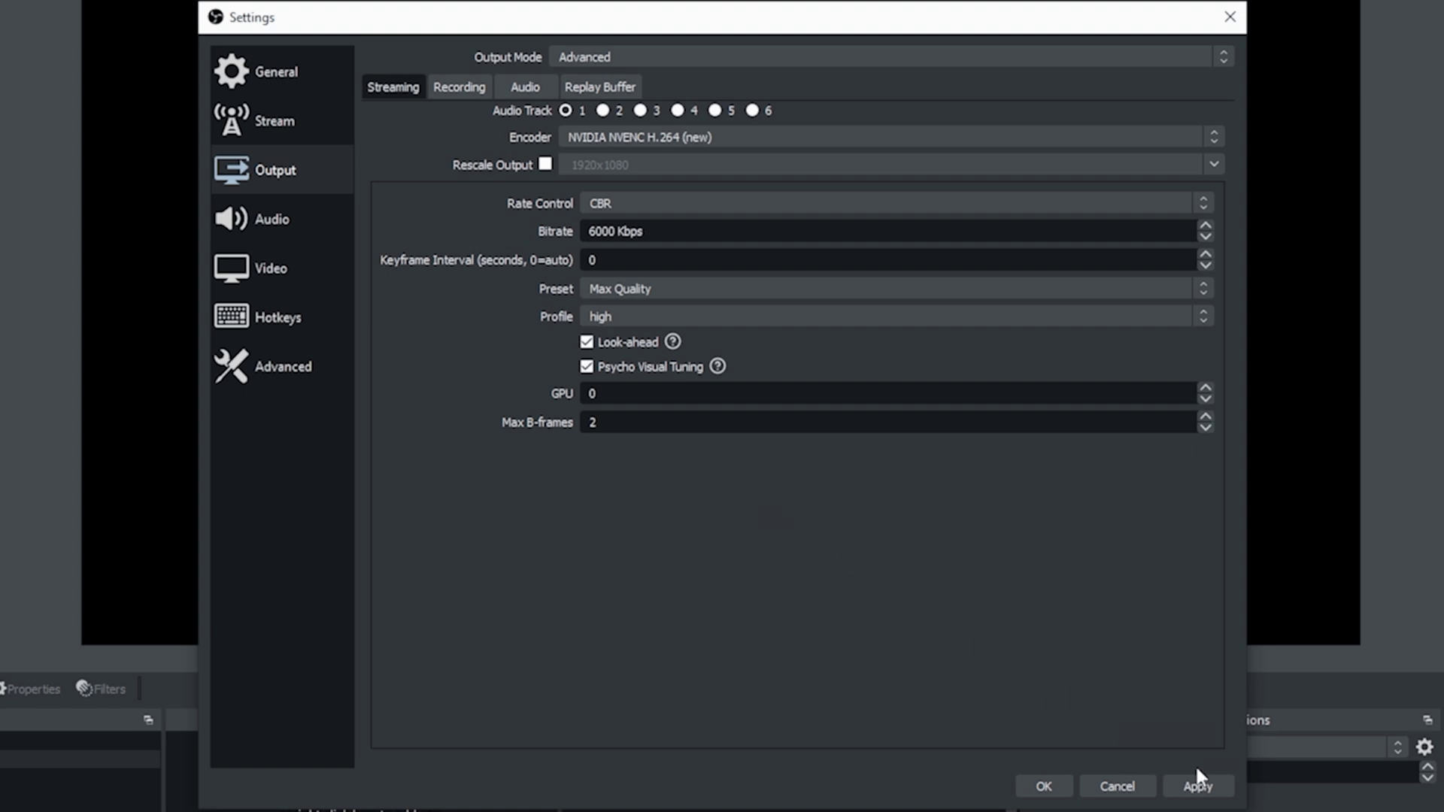
Apply the streaming output settings and close Settings with OK
click(1197, 787)
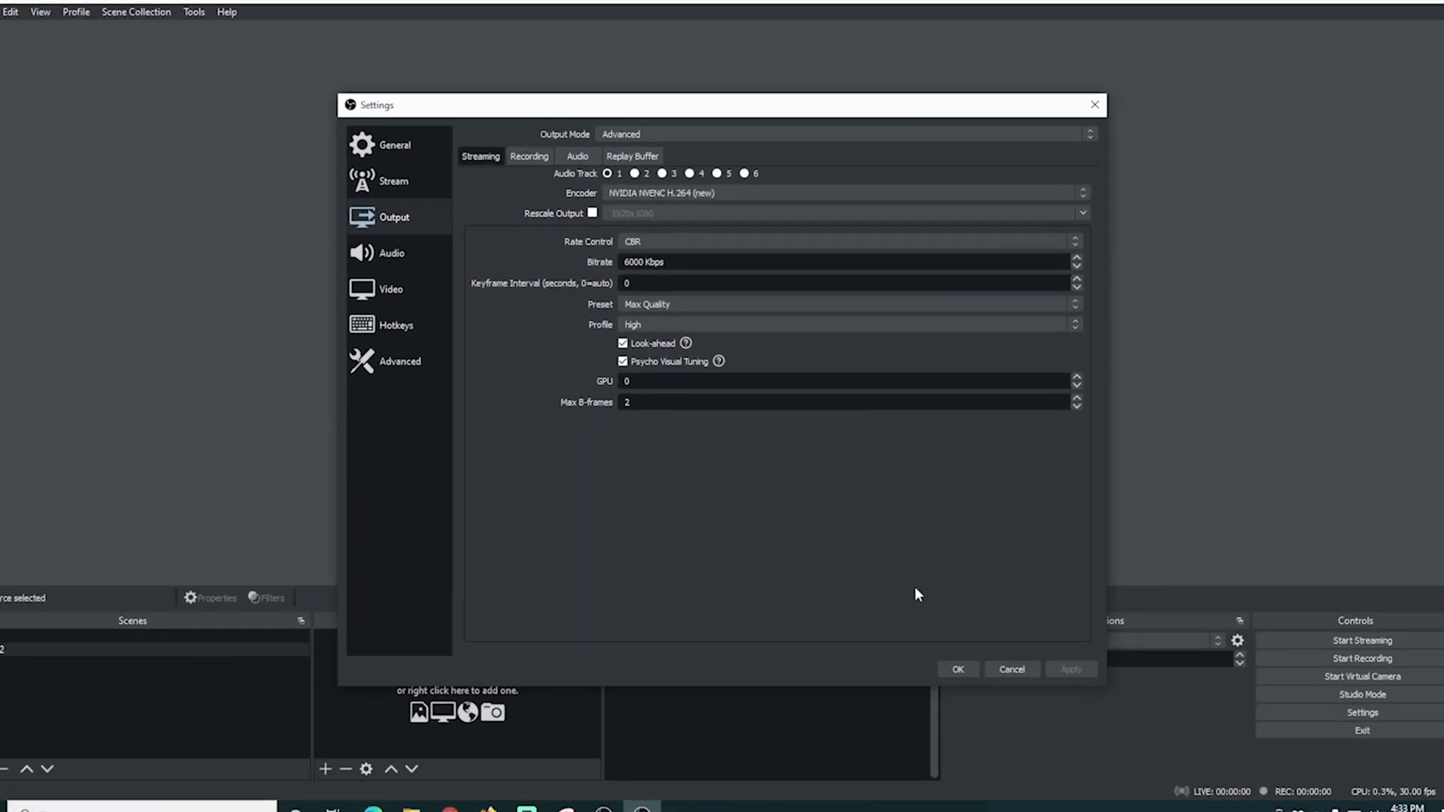
click(947, 655)
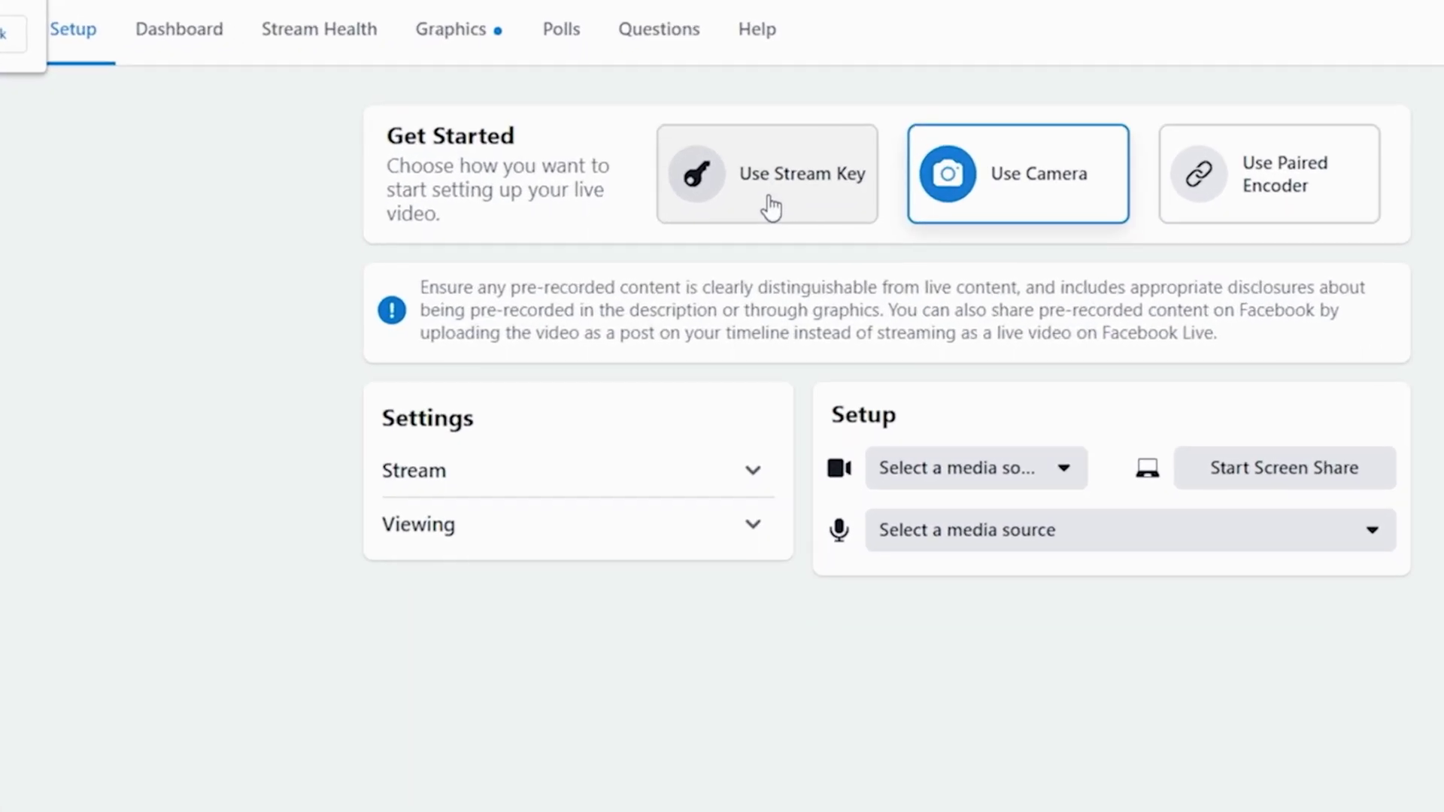
Choose Use Stream Key setup, leaving Persistent Stream Key off and expanding the stream settings
click(771, 207)
click(1222, 206)
click(784, 214)
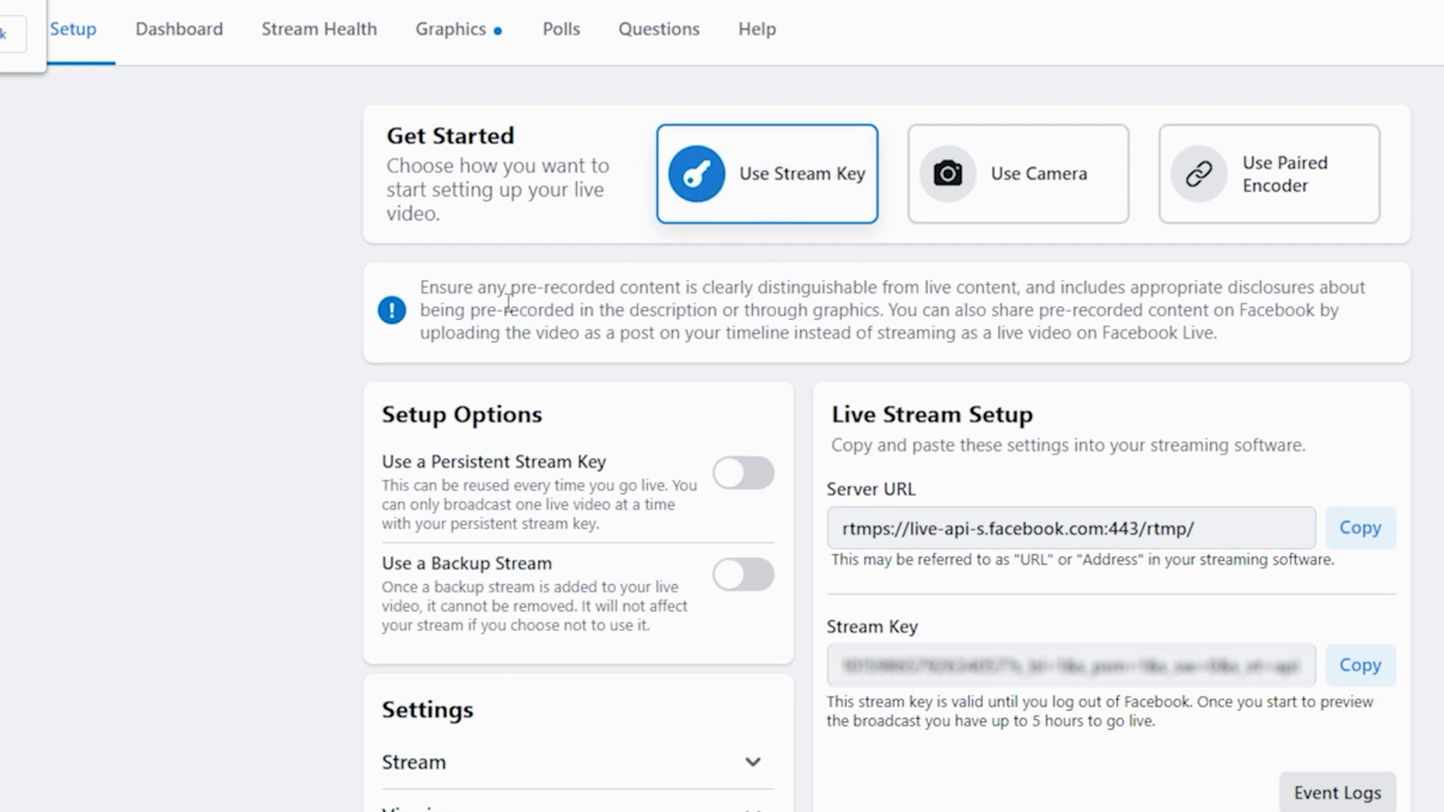
click(535, 522)
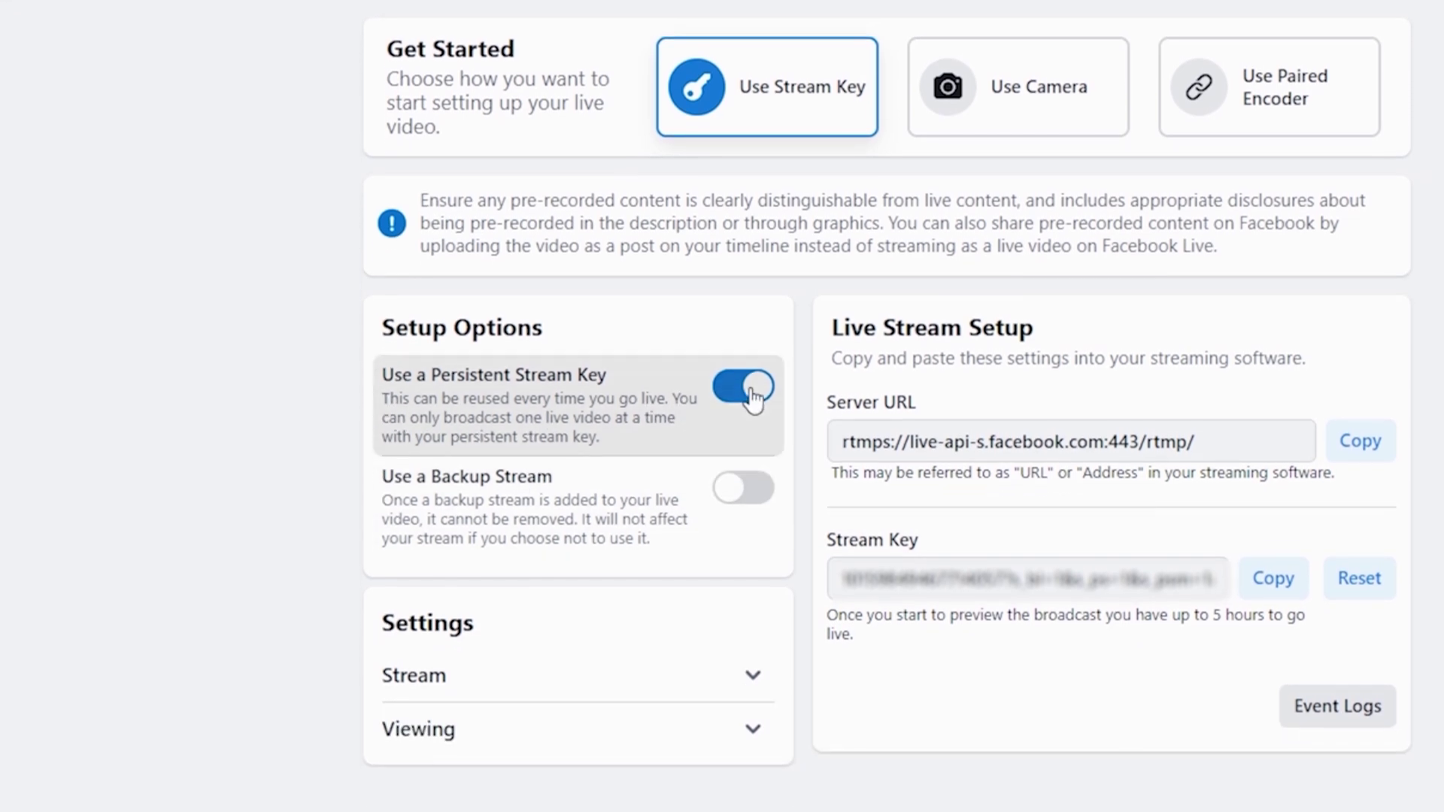
click(743, 432)
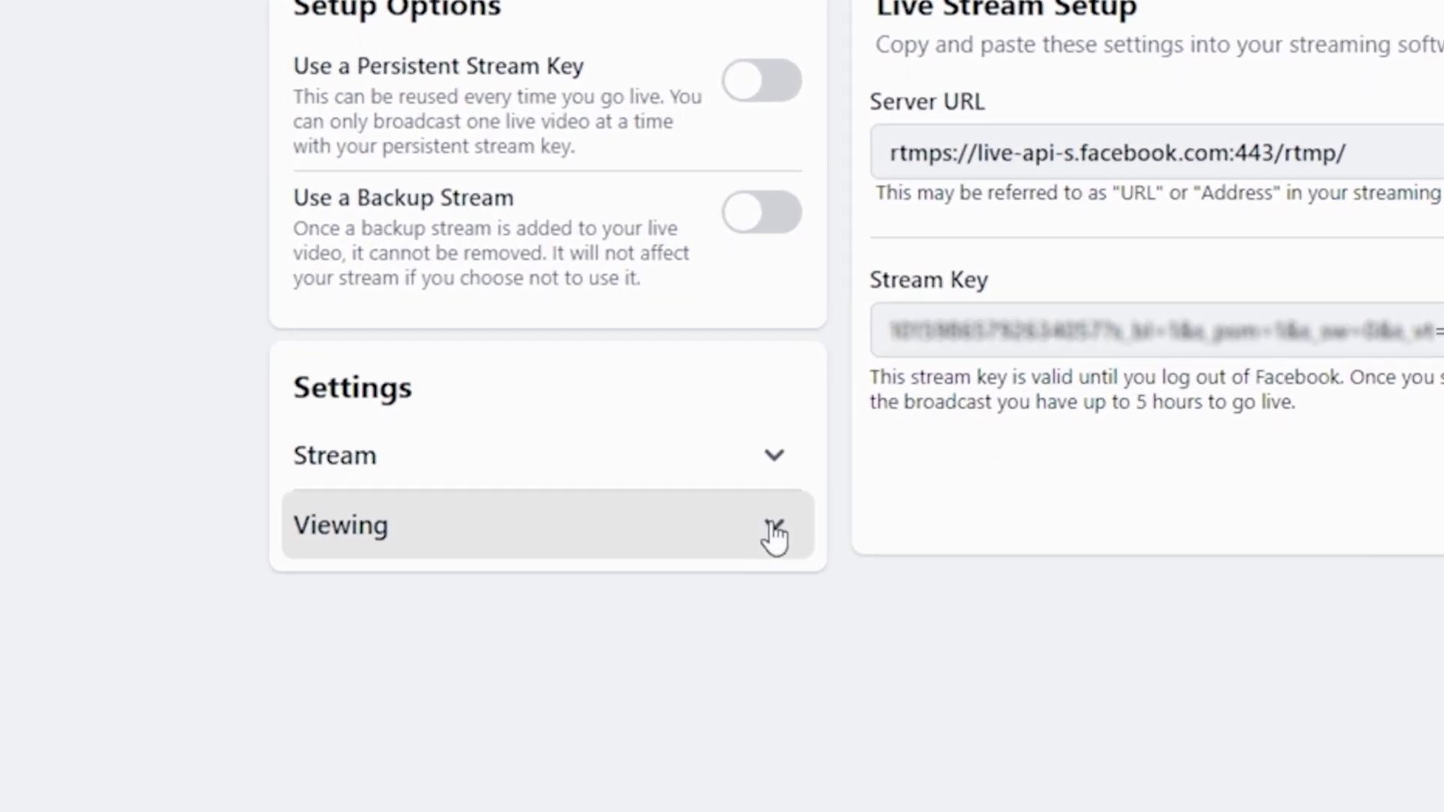
click(775, 535)
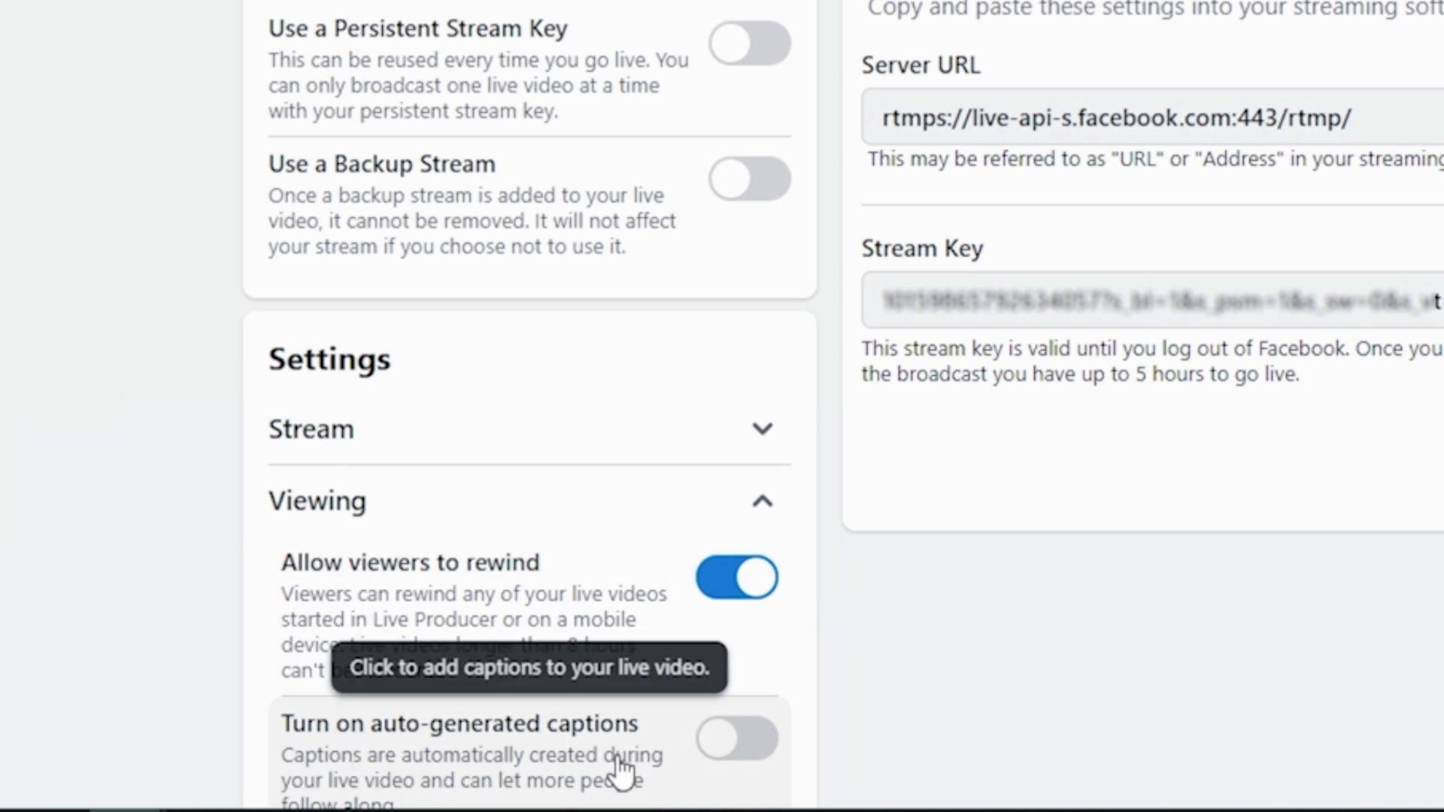
click(762, 501)
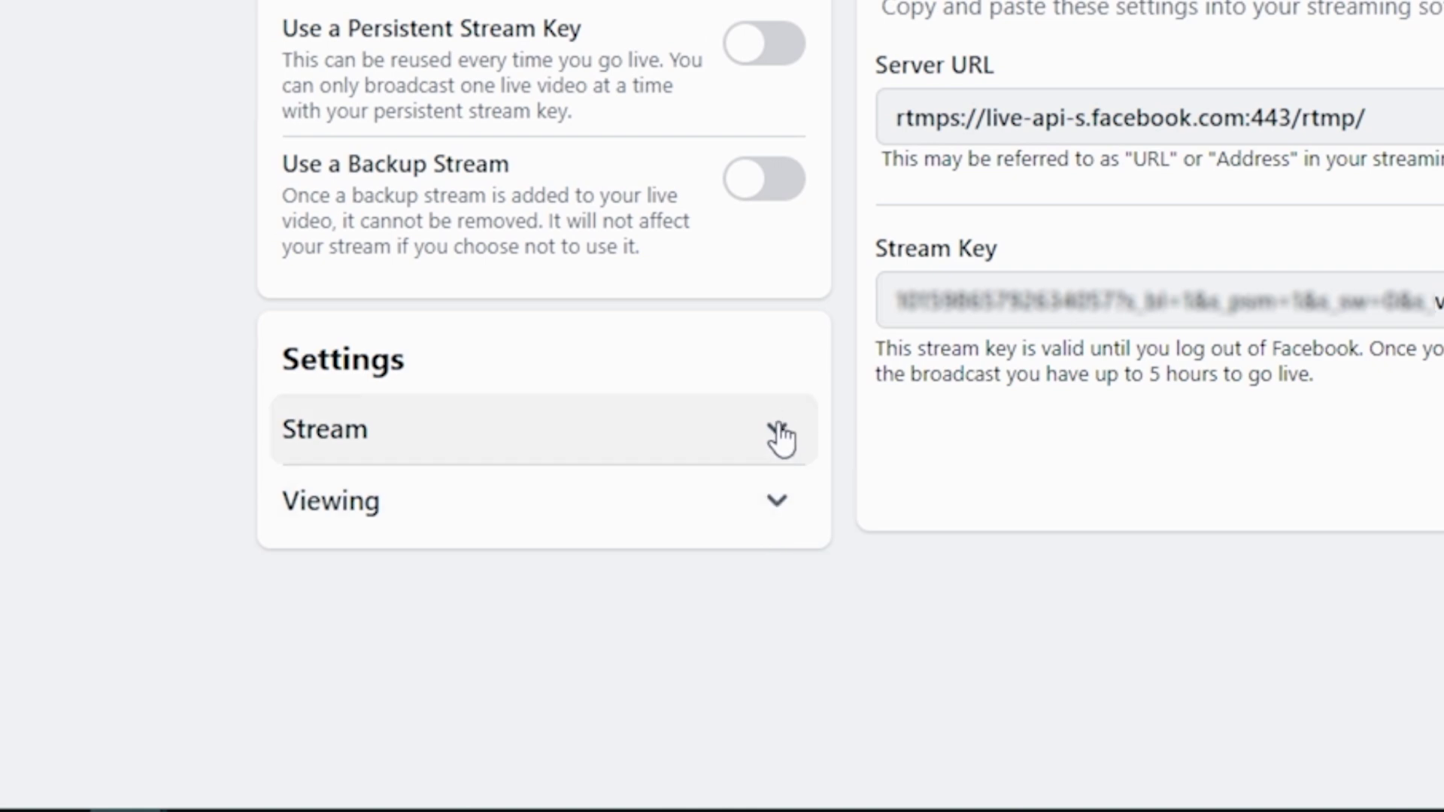
click(781, 434)
scroll(418, 607, down, 3)
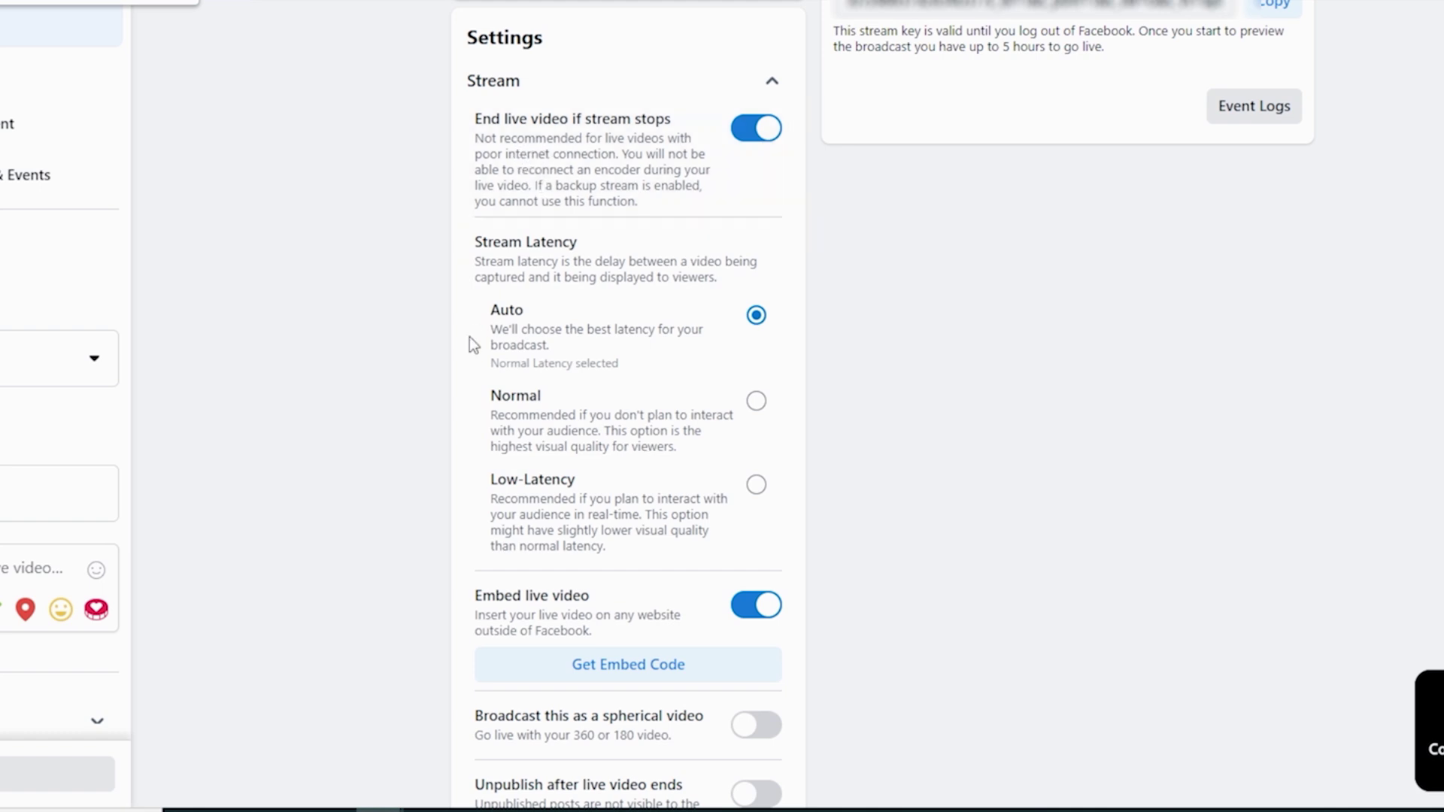
scroll(469, 337, down, 2)
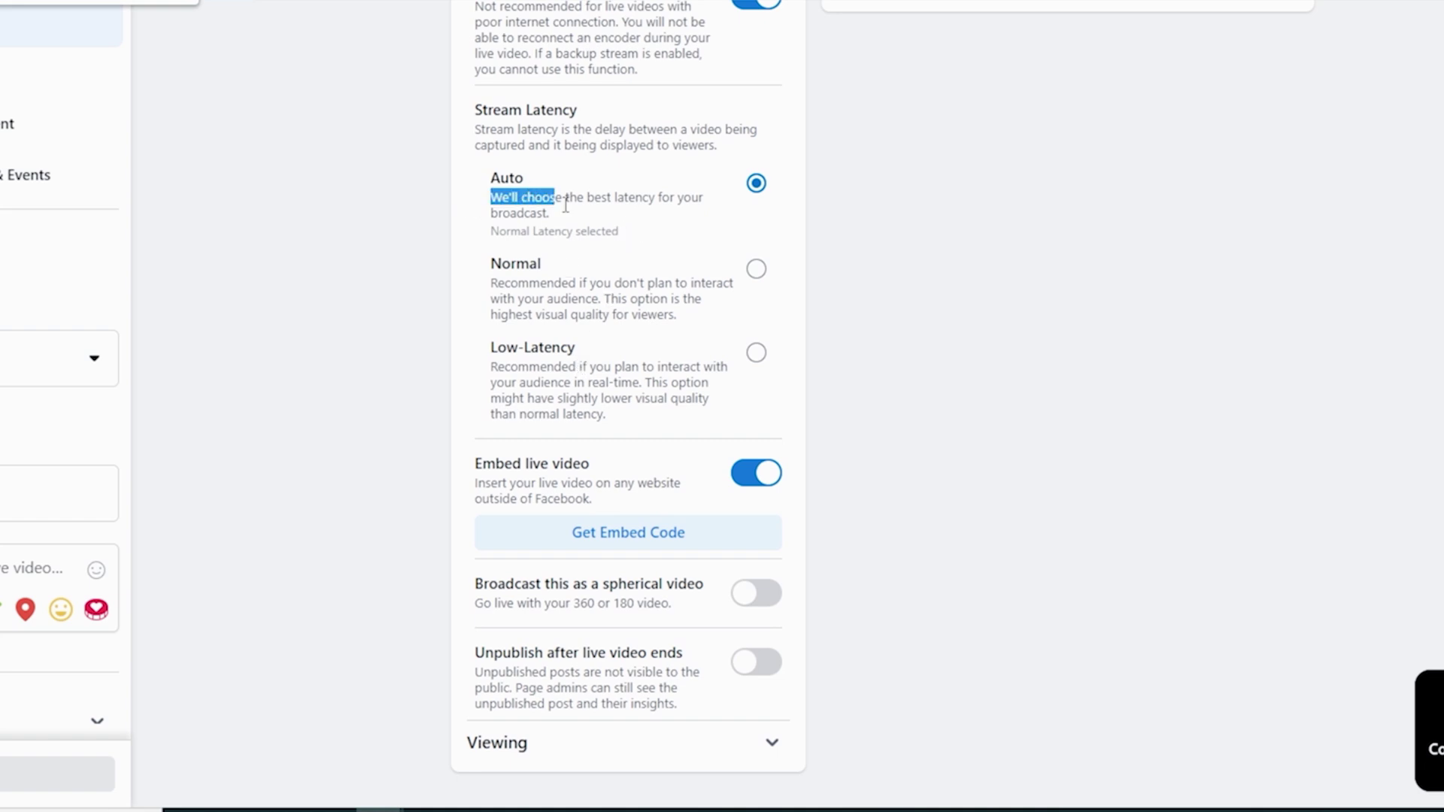
drag(565, 205, 619, 228)
click(418, 269)
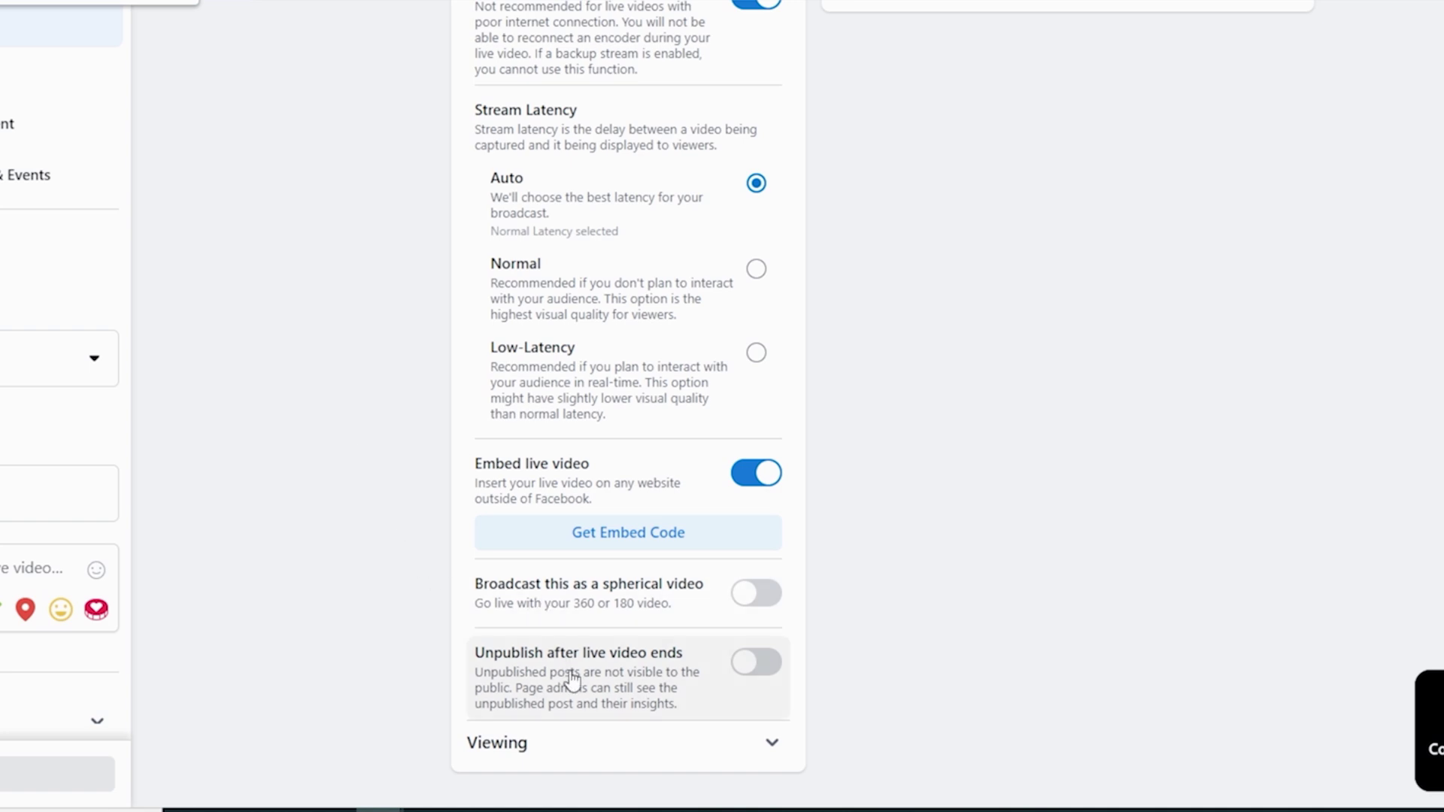
scroll(572, 677, up, 8)
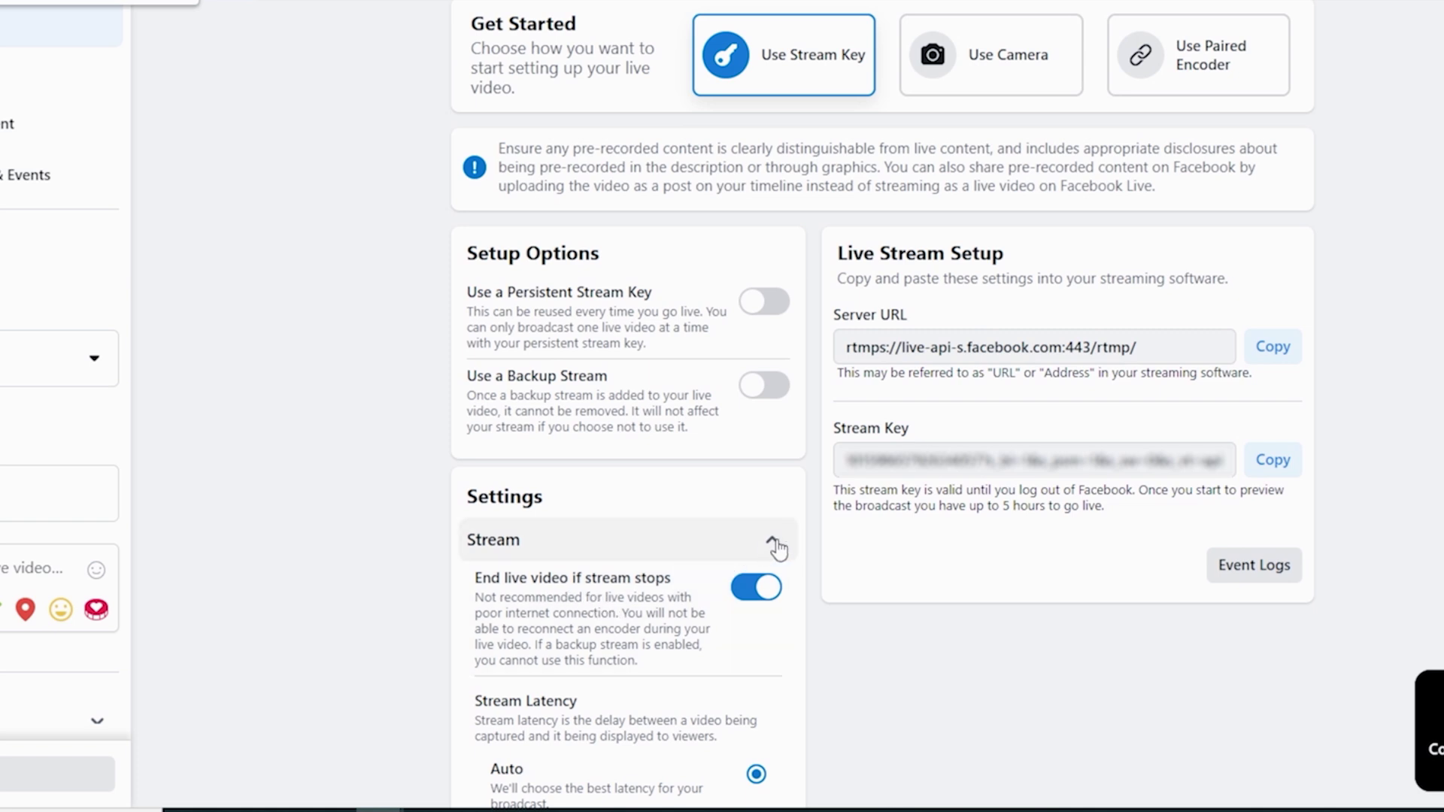
click(775, 547)
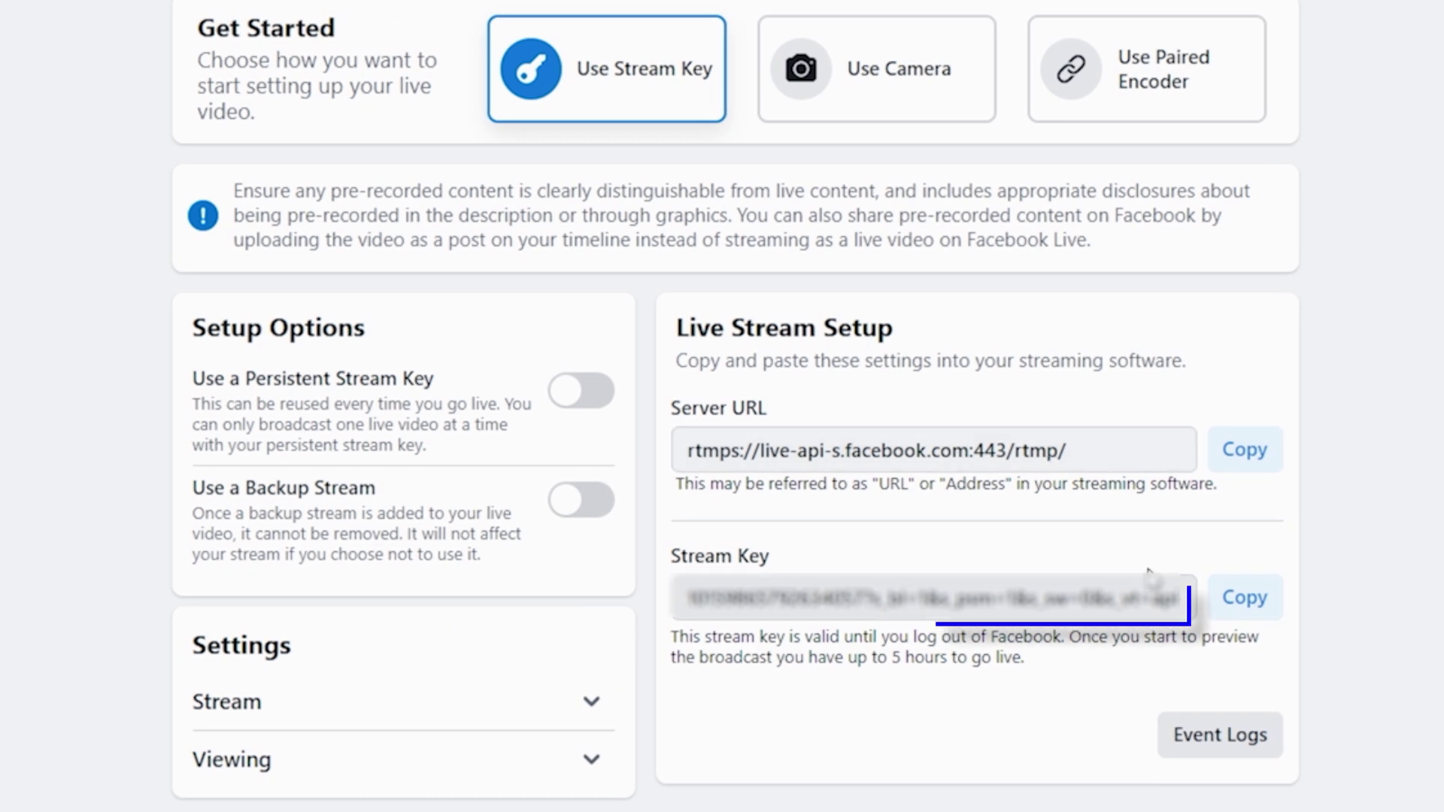
Copy the Facebook stream key and paste it into OBS's Stream settings, then apply
click(1226, 605)
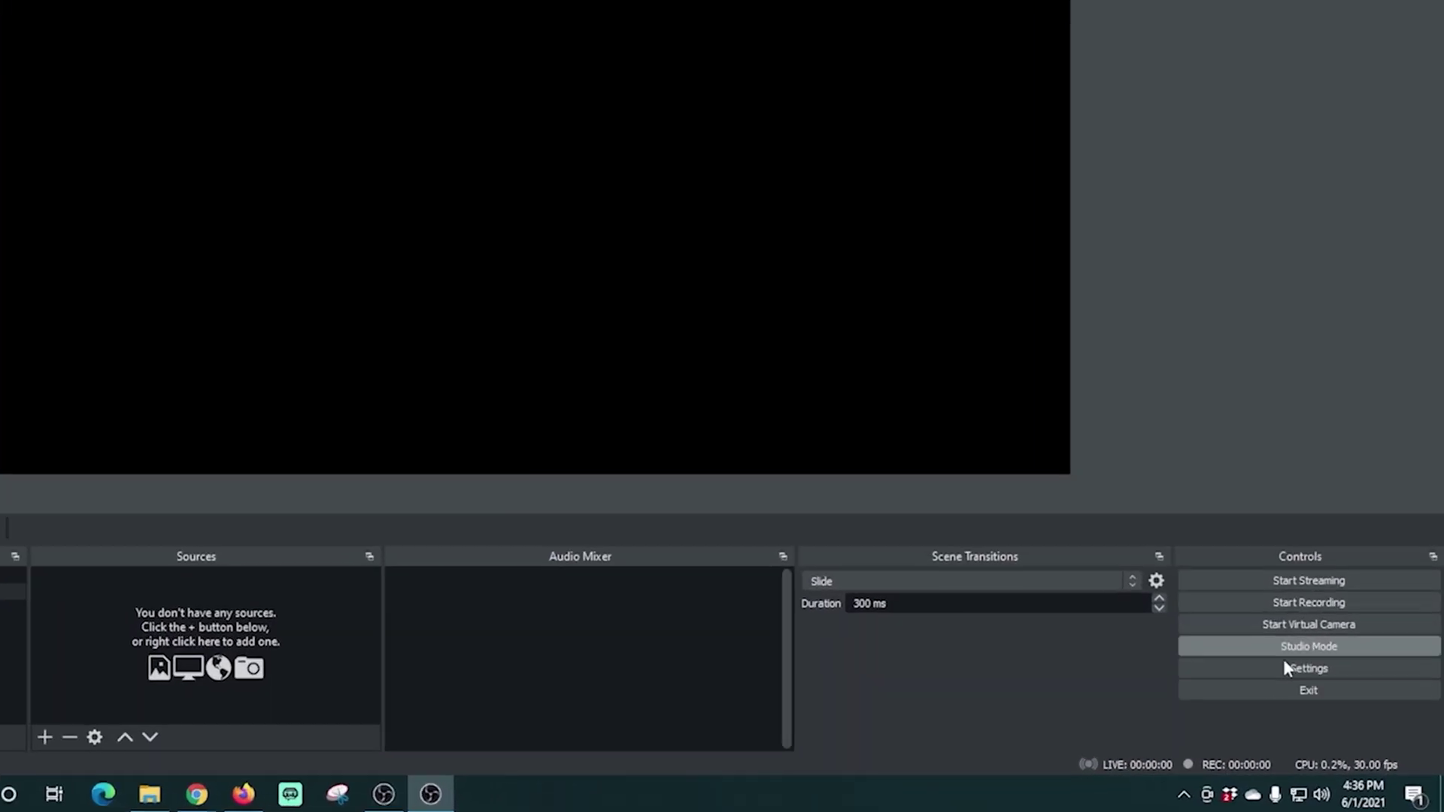
click(1288, 668)
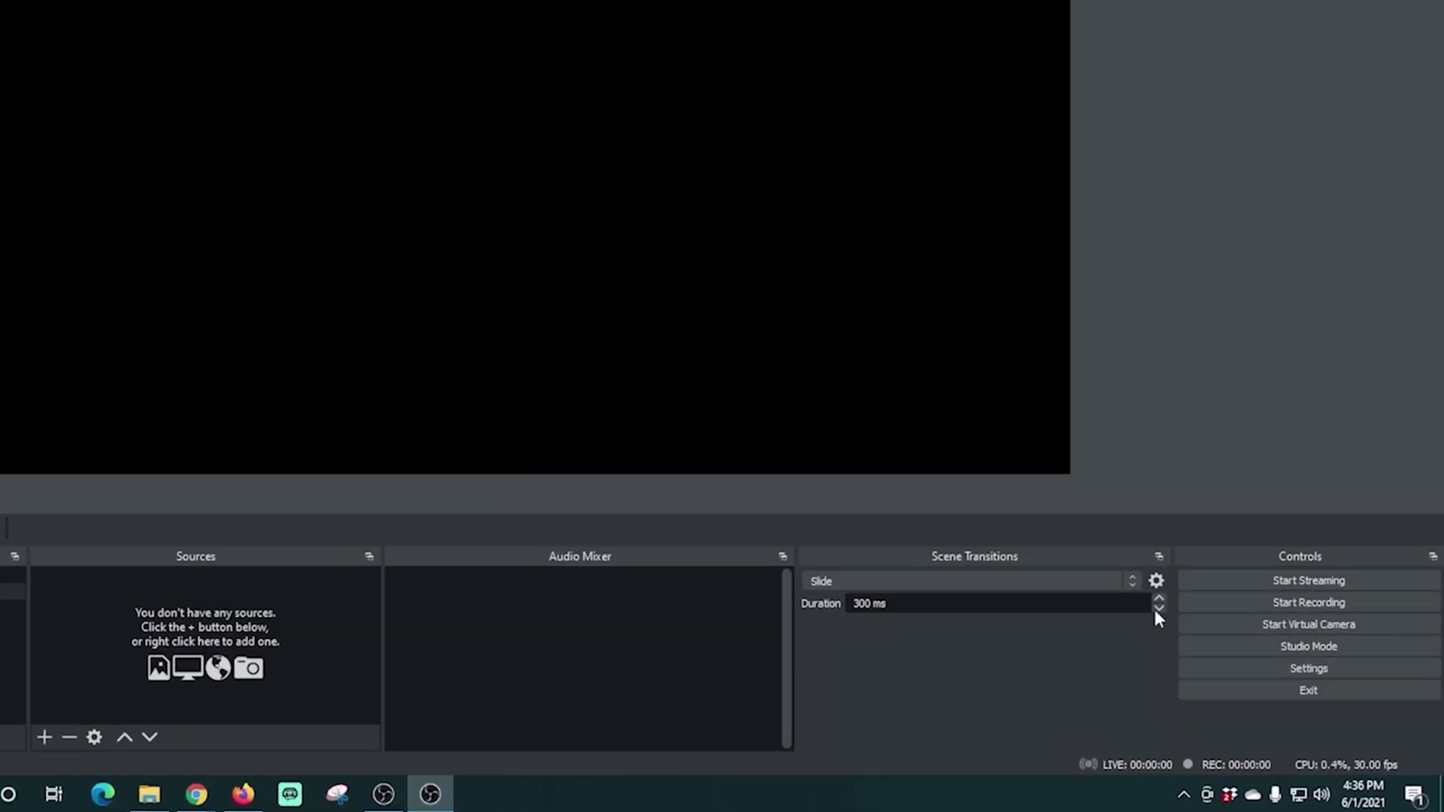
click(299, 108)
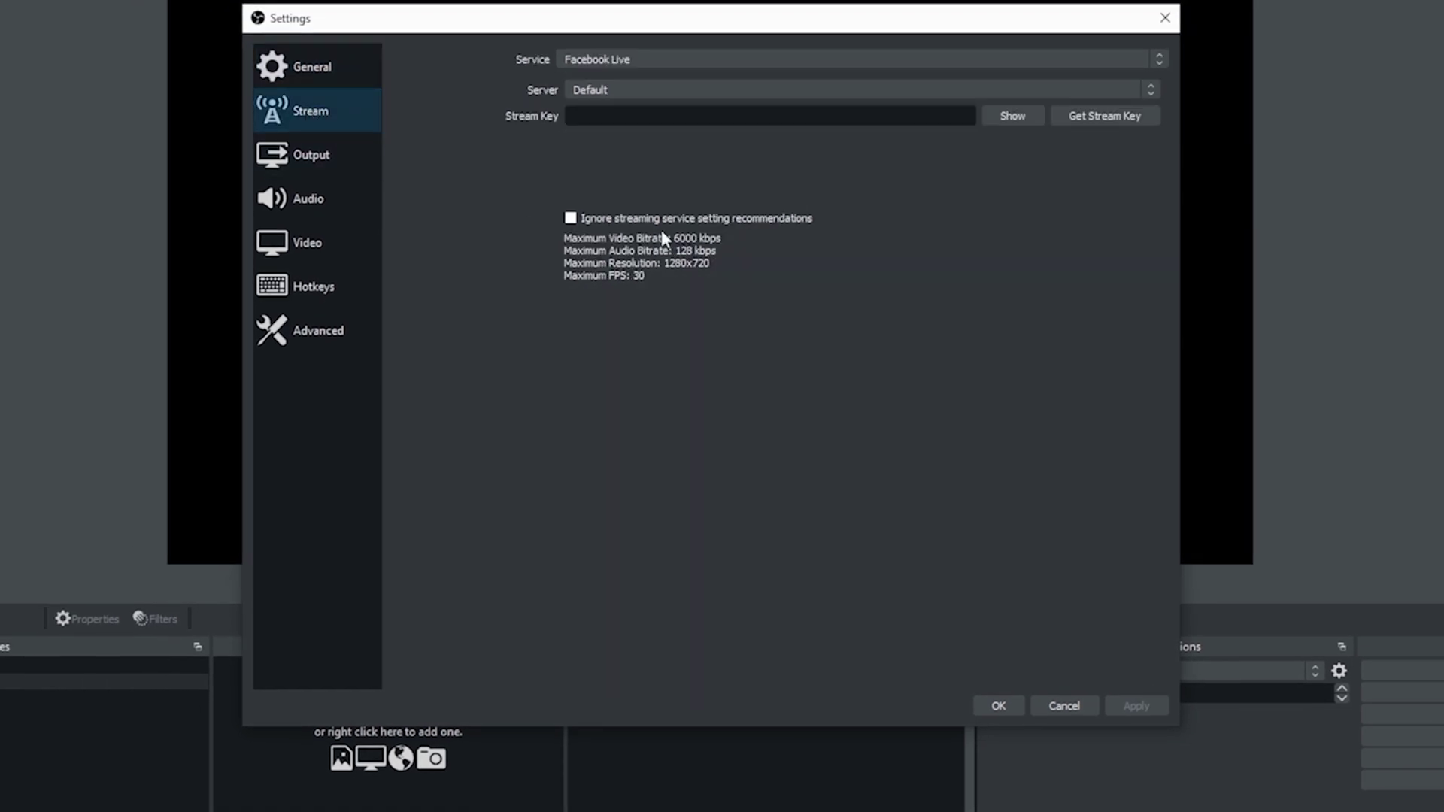
right_click(634, 113)
click(661, 207)
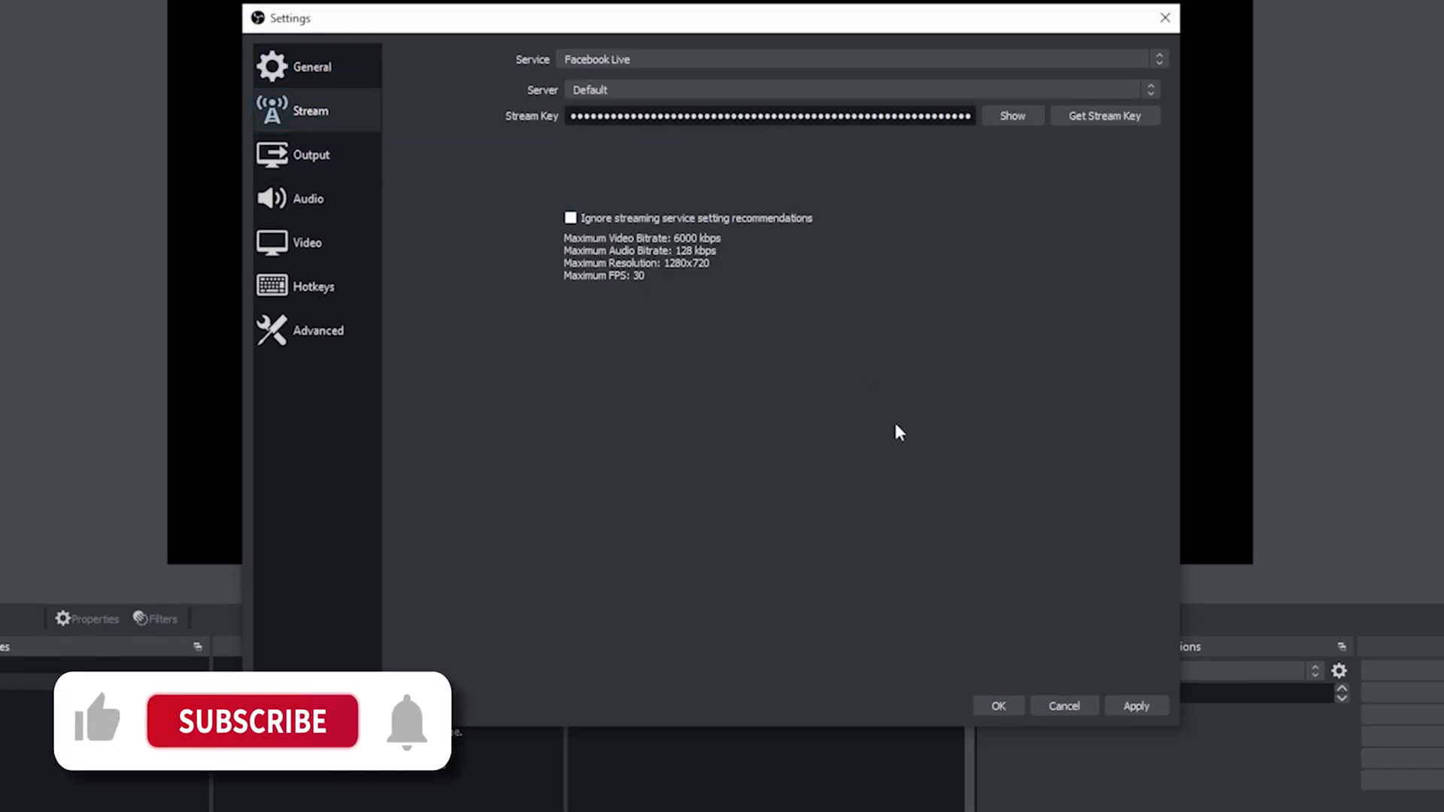
click(1135, 707)
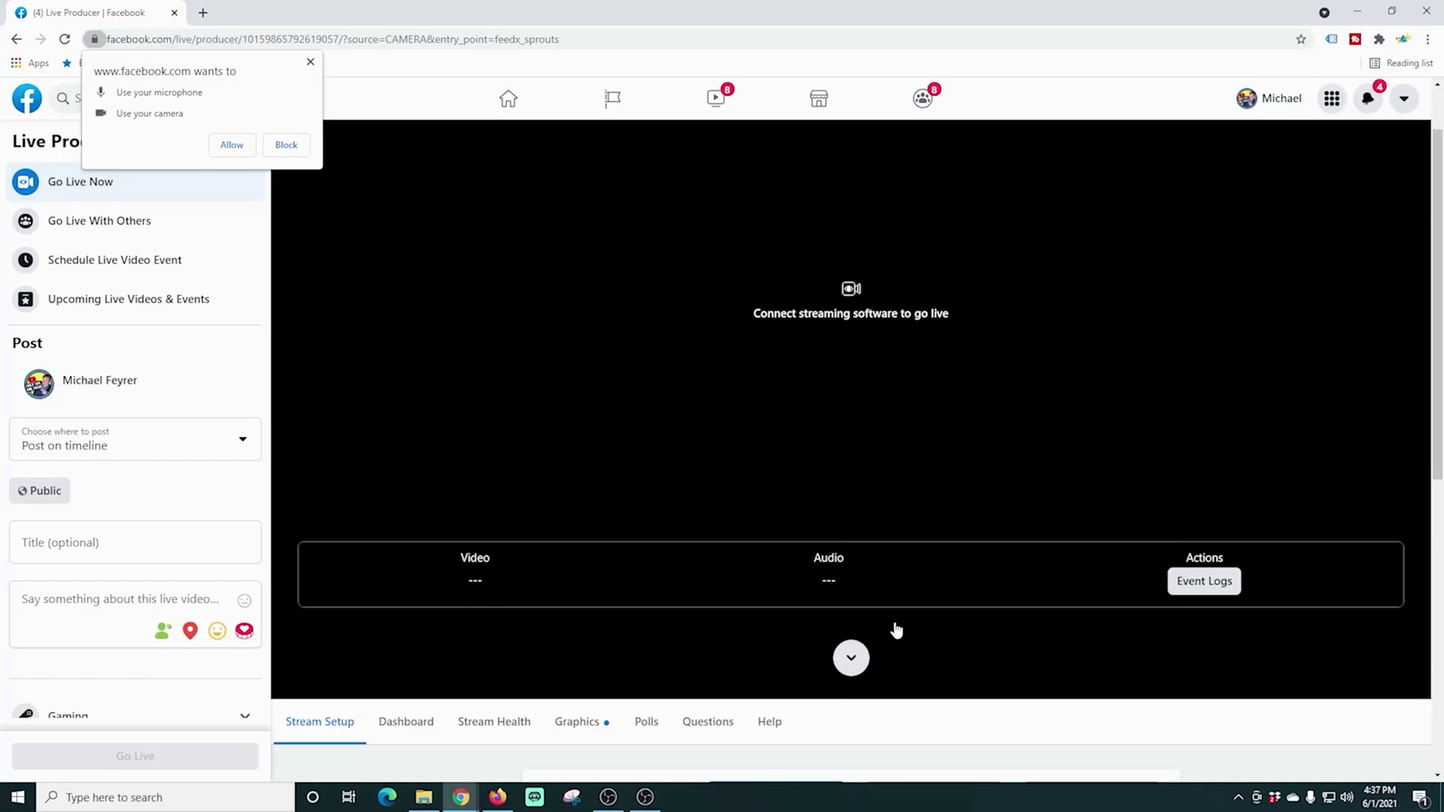
scroll(897, 630, up, 1)
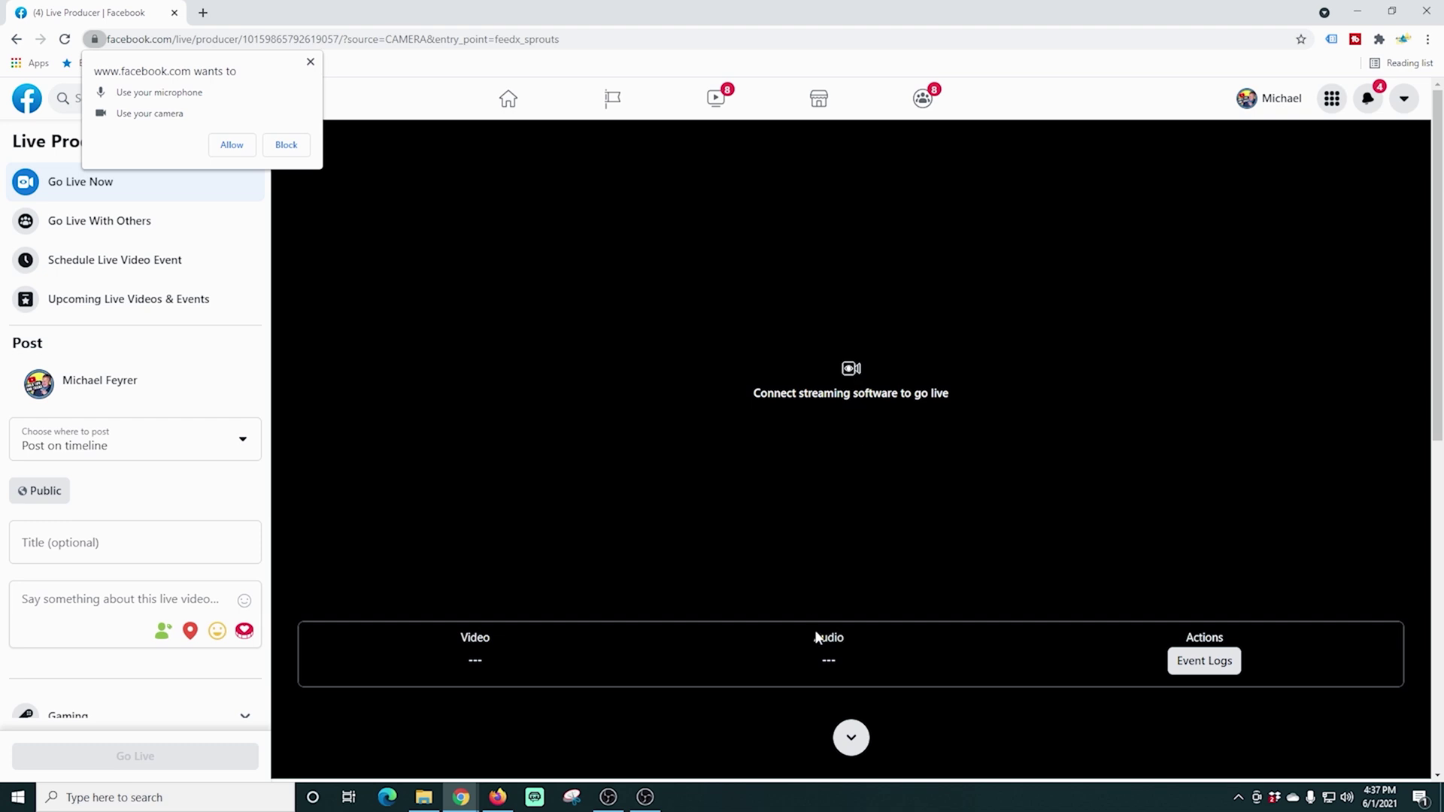
scroll(852, 592, down, 2)
scroll(852, 592, down, 6)
scroll(793, 583, up, 6)
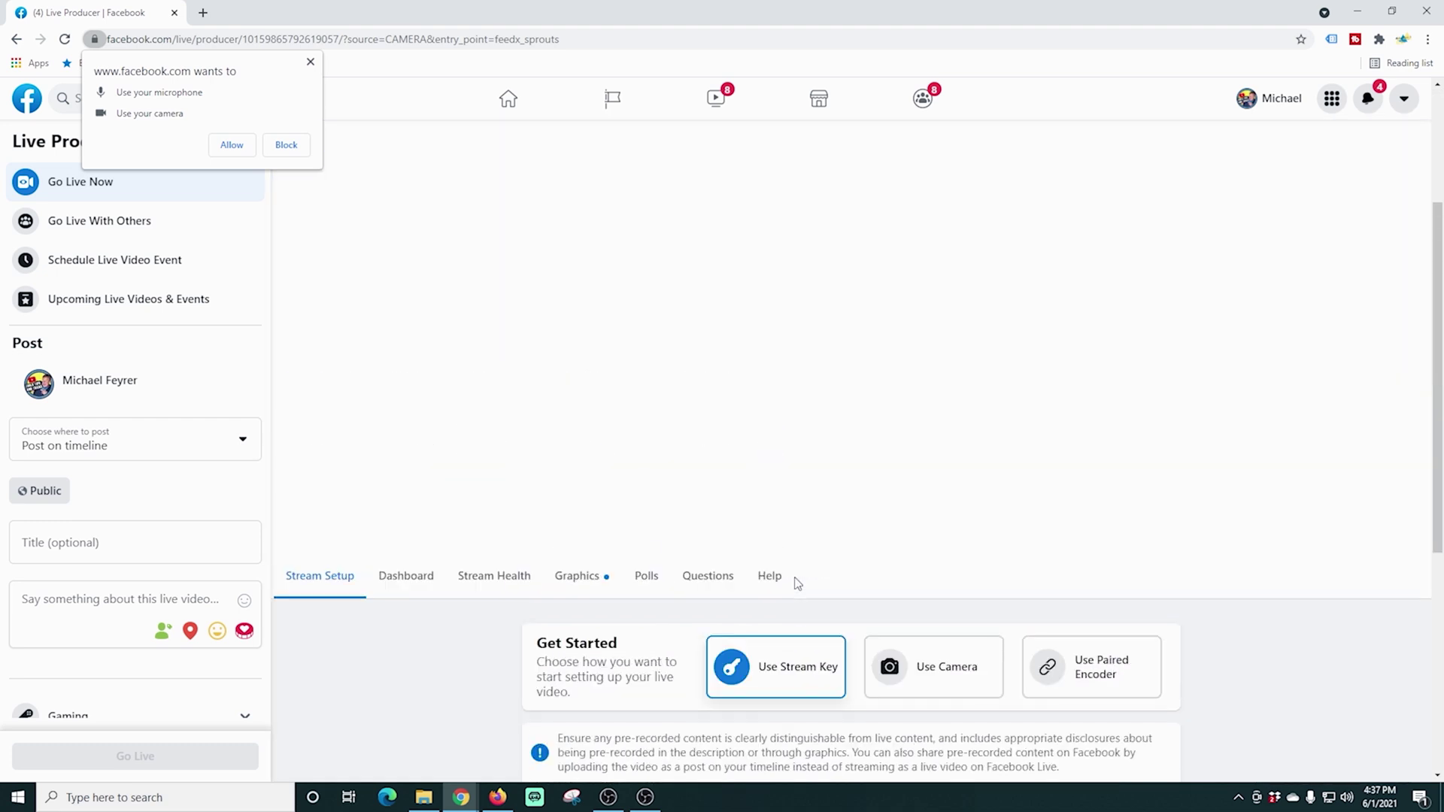
scroll(792, 584, down, 1)
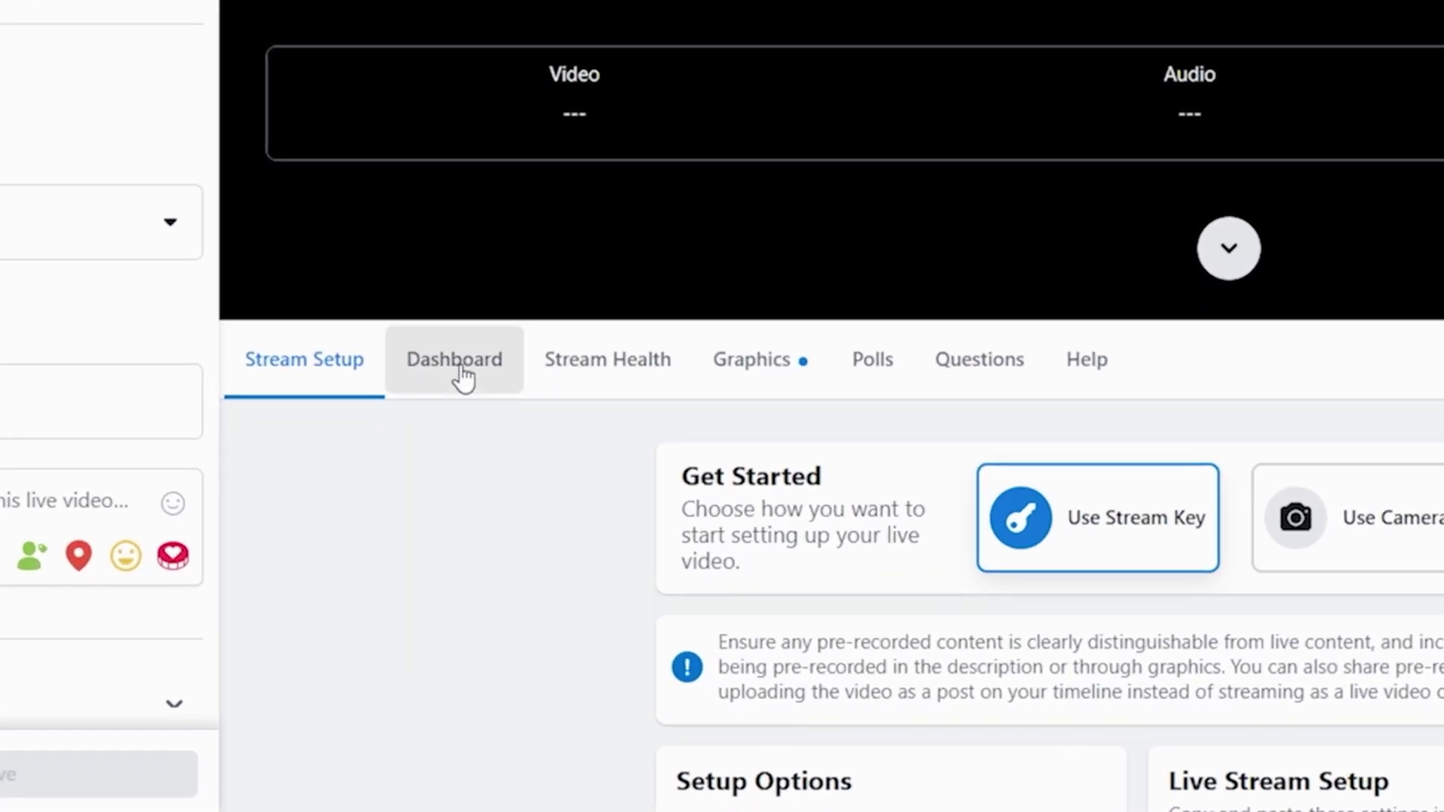
click(417, 504)
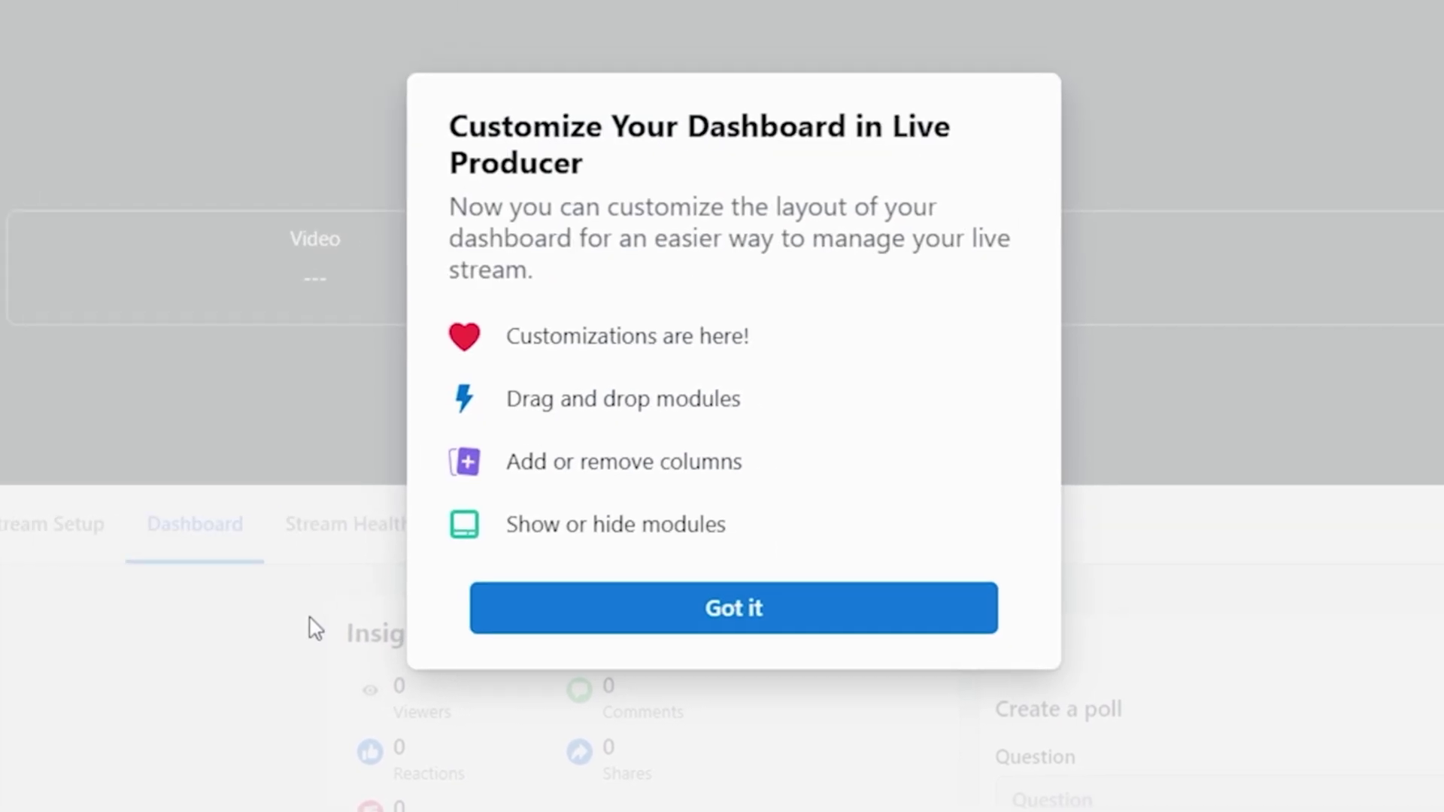
click(652, 628)
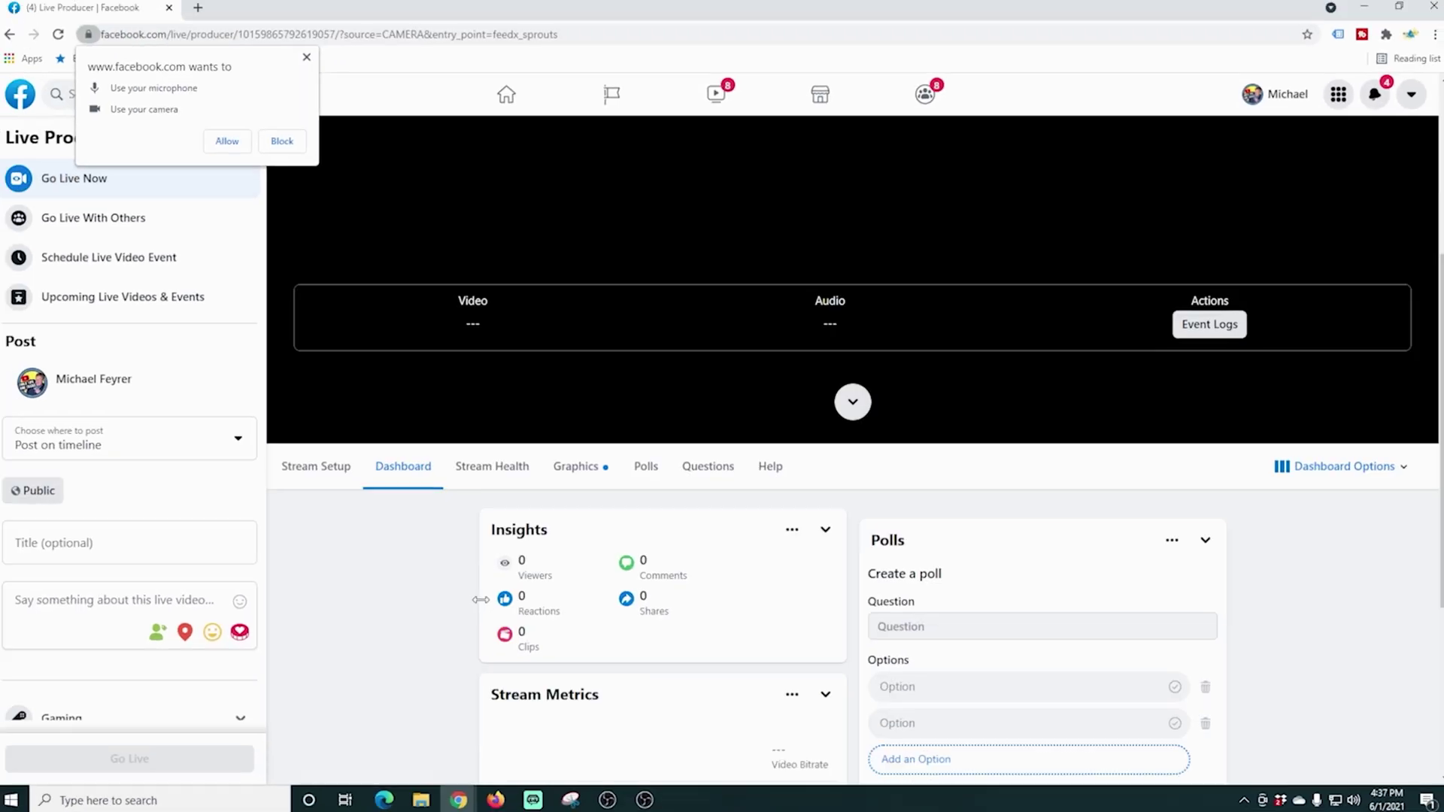
scroll(342, 708, down, 4)
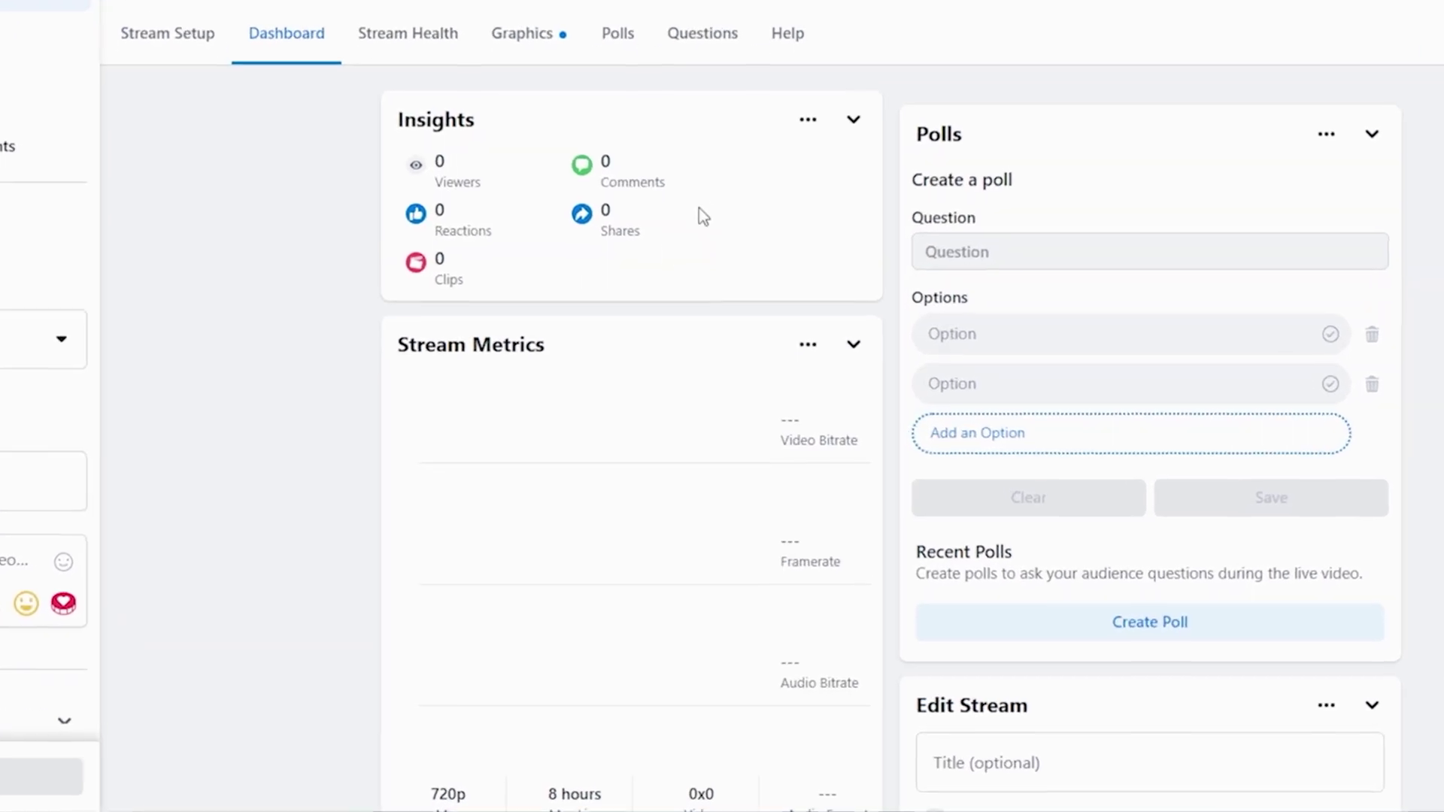
scroll(991, 507, down, 3)
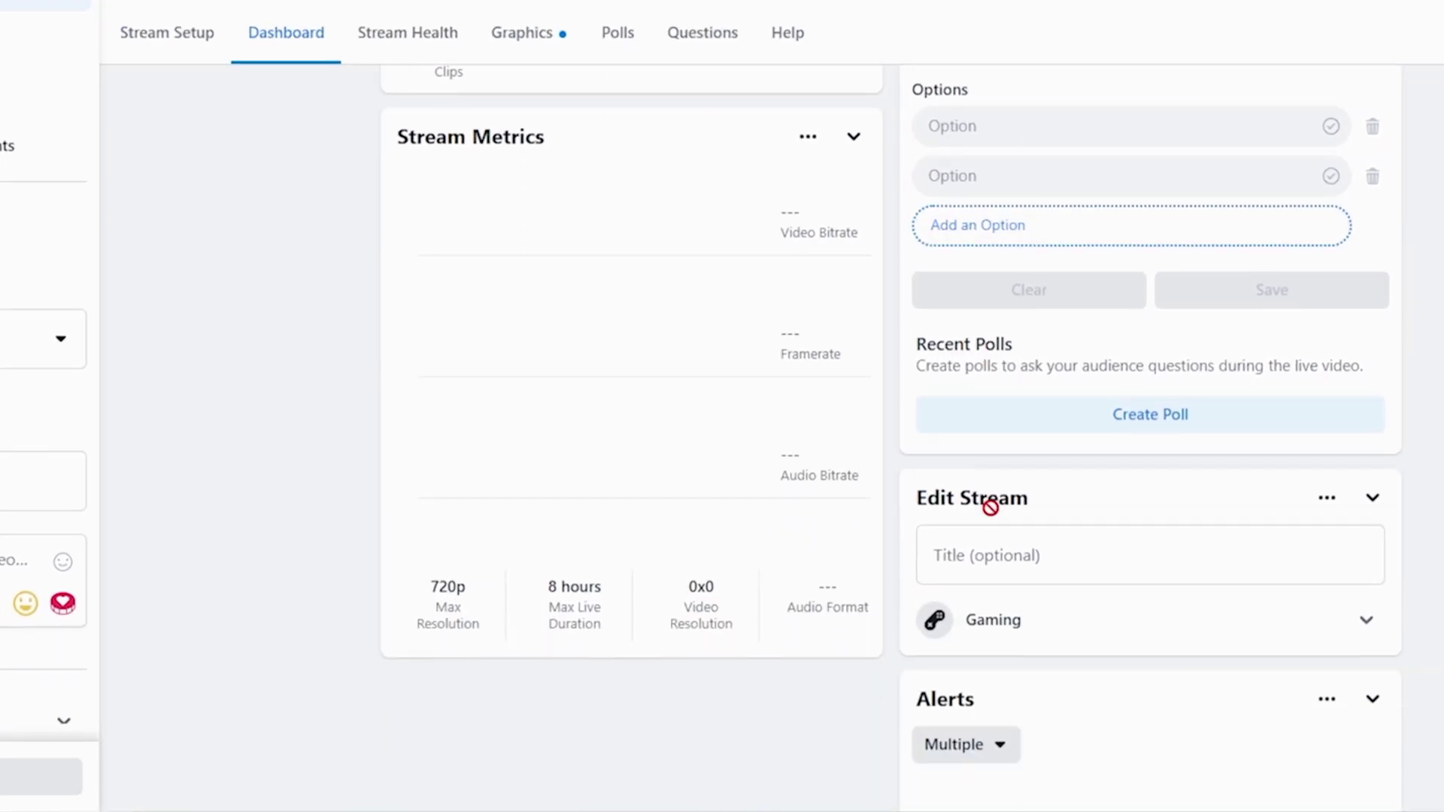
scroll(990, 506, down, 4)
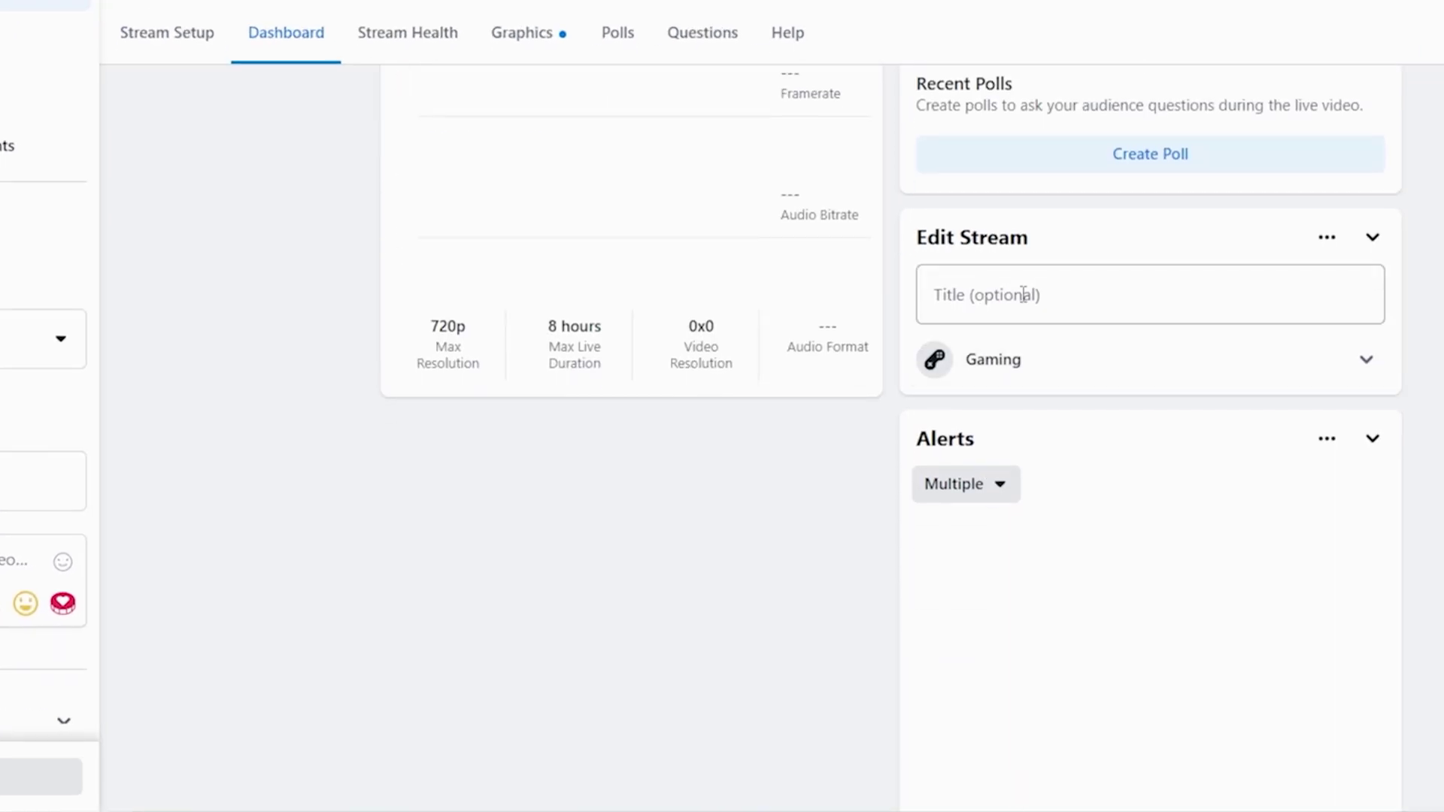
click(1025, 315)
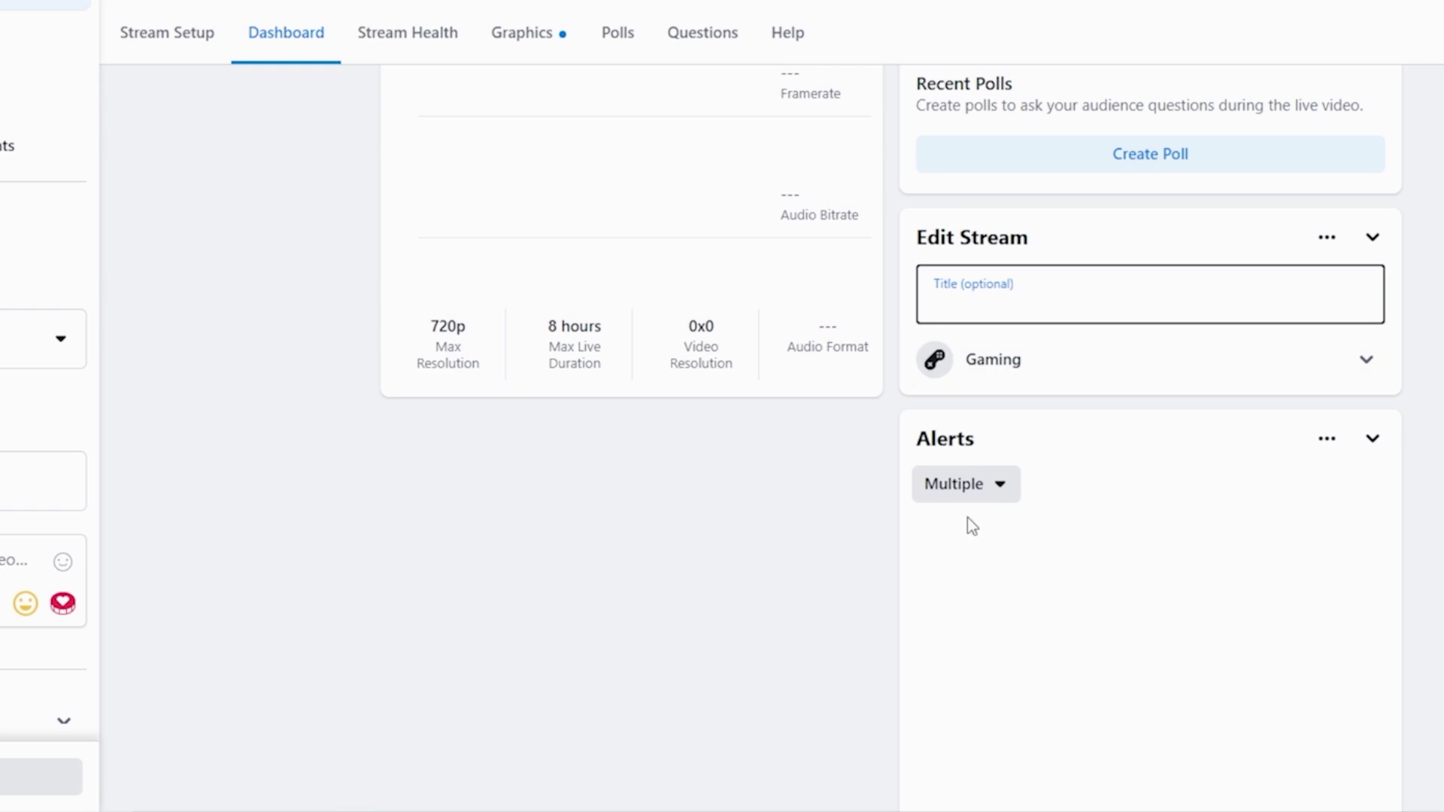
click(1368, 364)
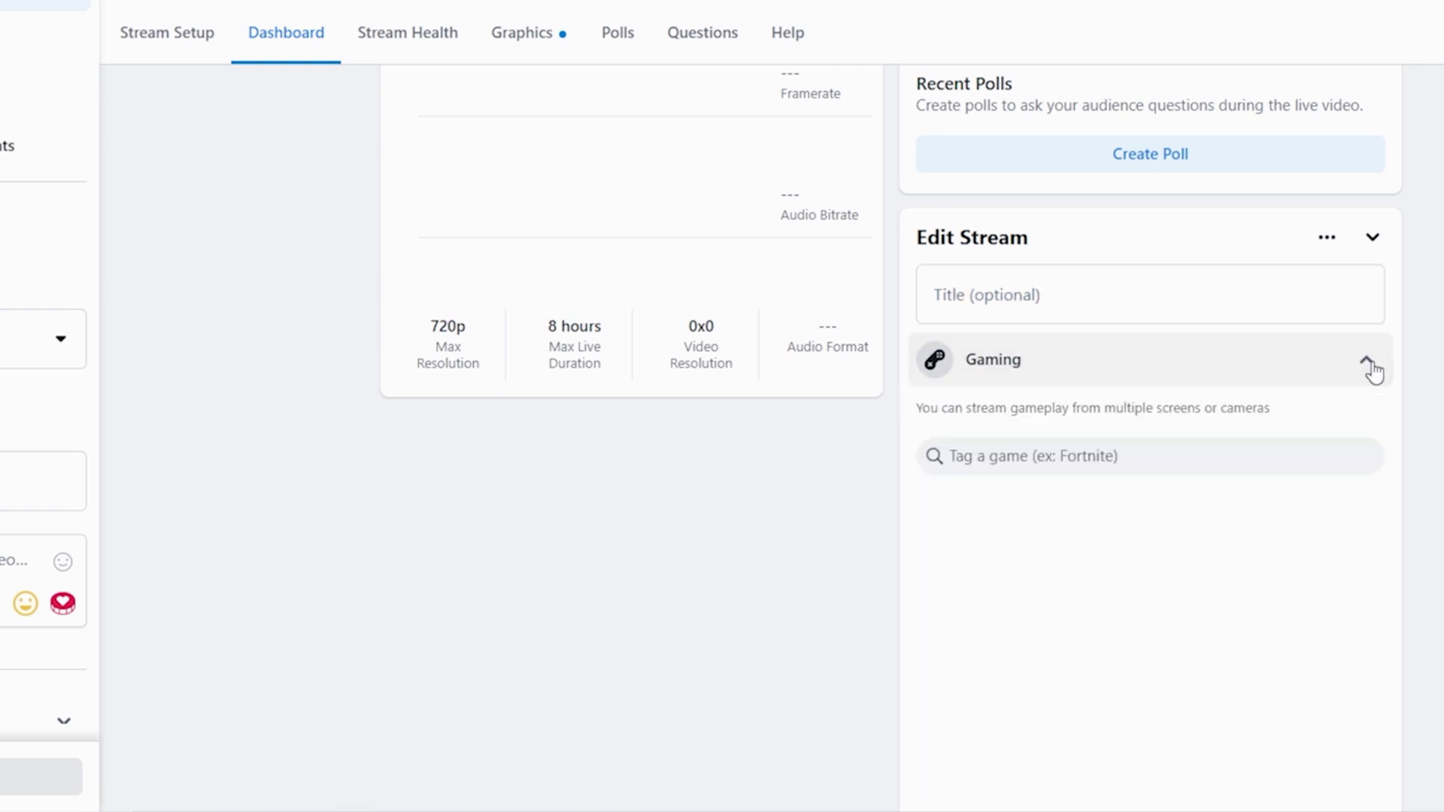
click(1362, 365)
scroll(884, 517, down, 1)
scroll(884, 517, down, 1)
click(1002, 385)
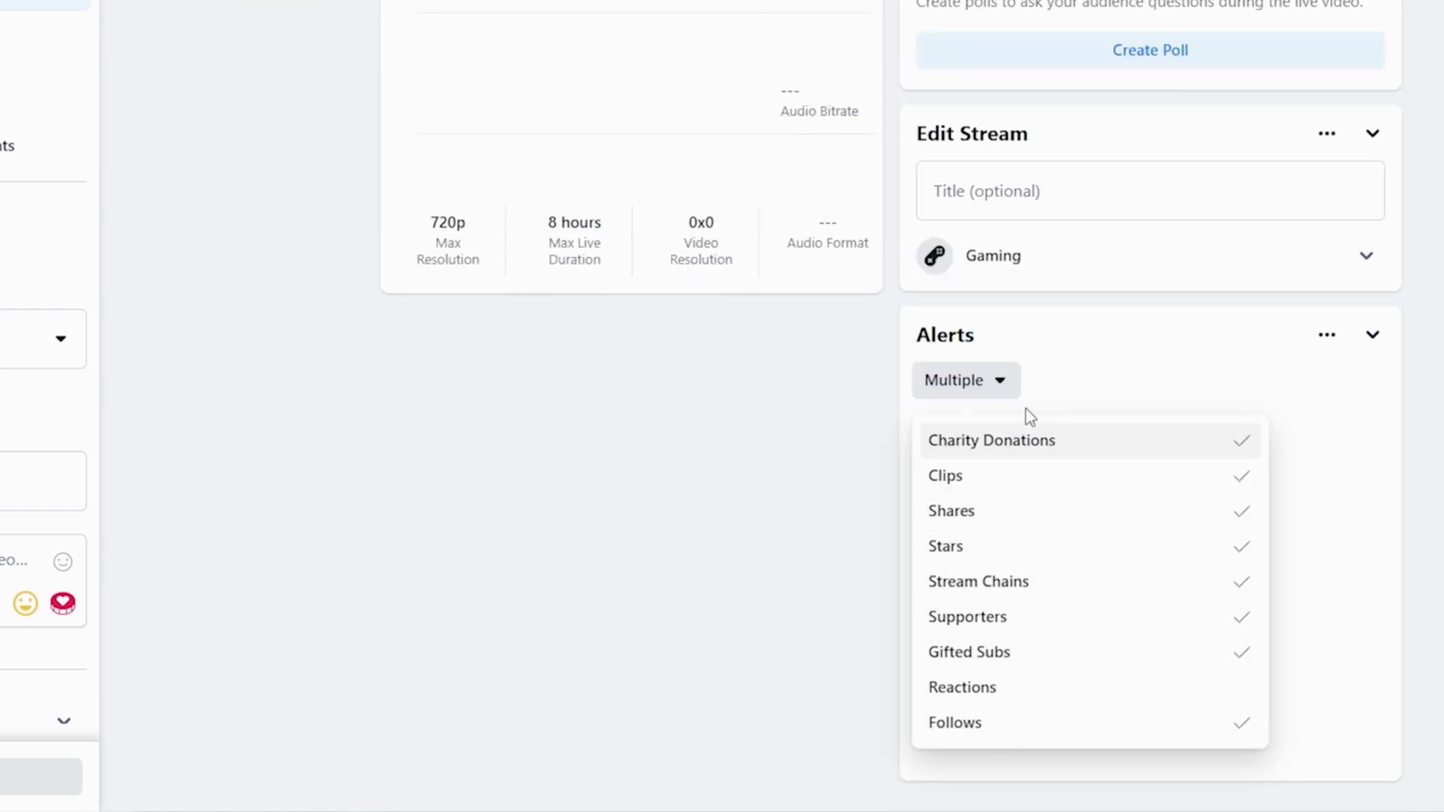
click(1002, 385)
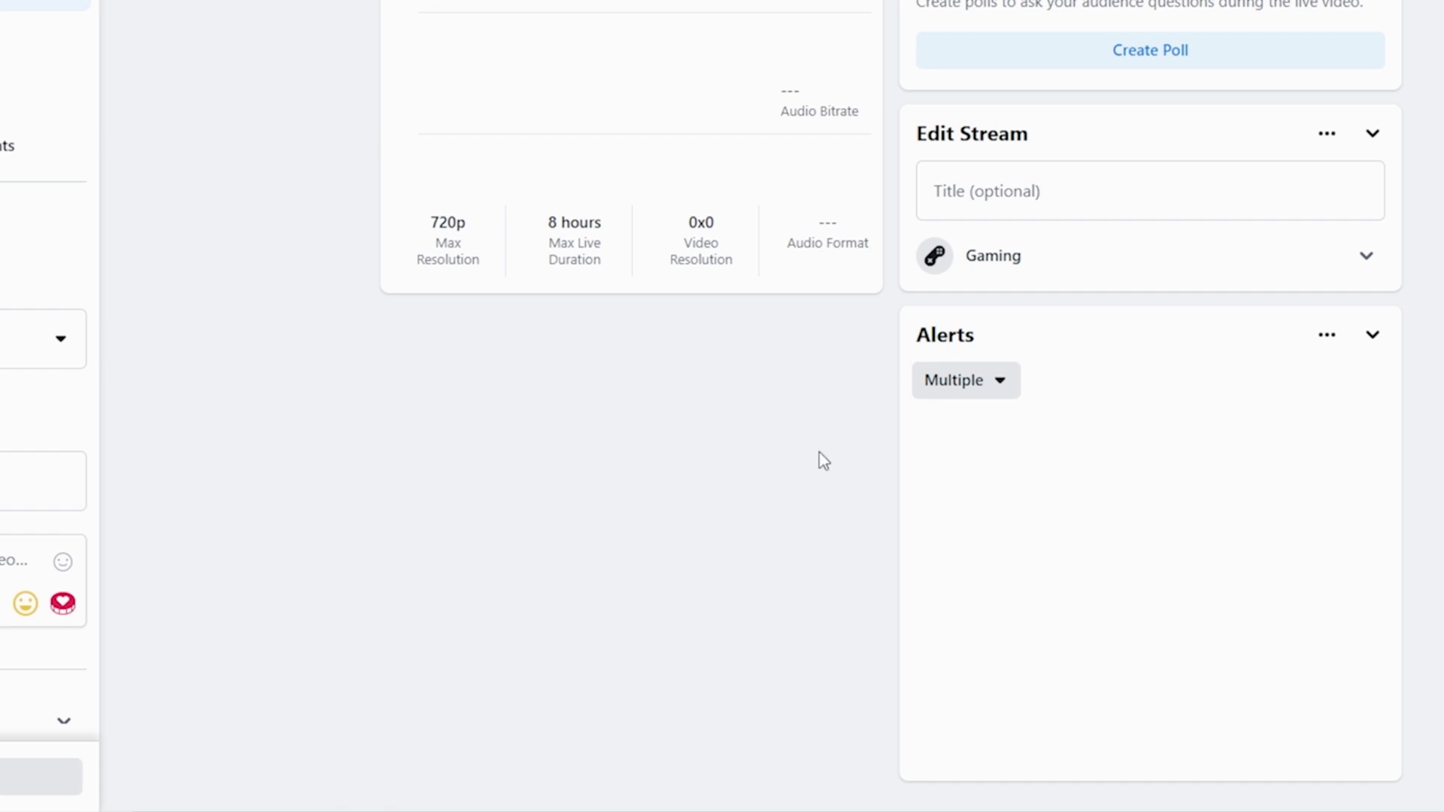
scroll(636, 470, up, 2)
scroll(635, 470, up, 3)
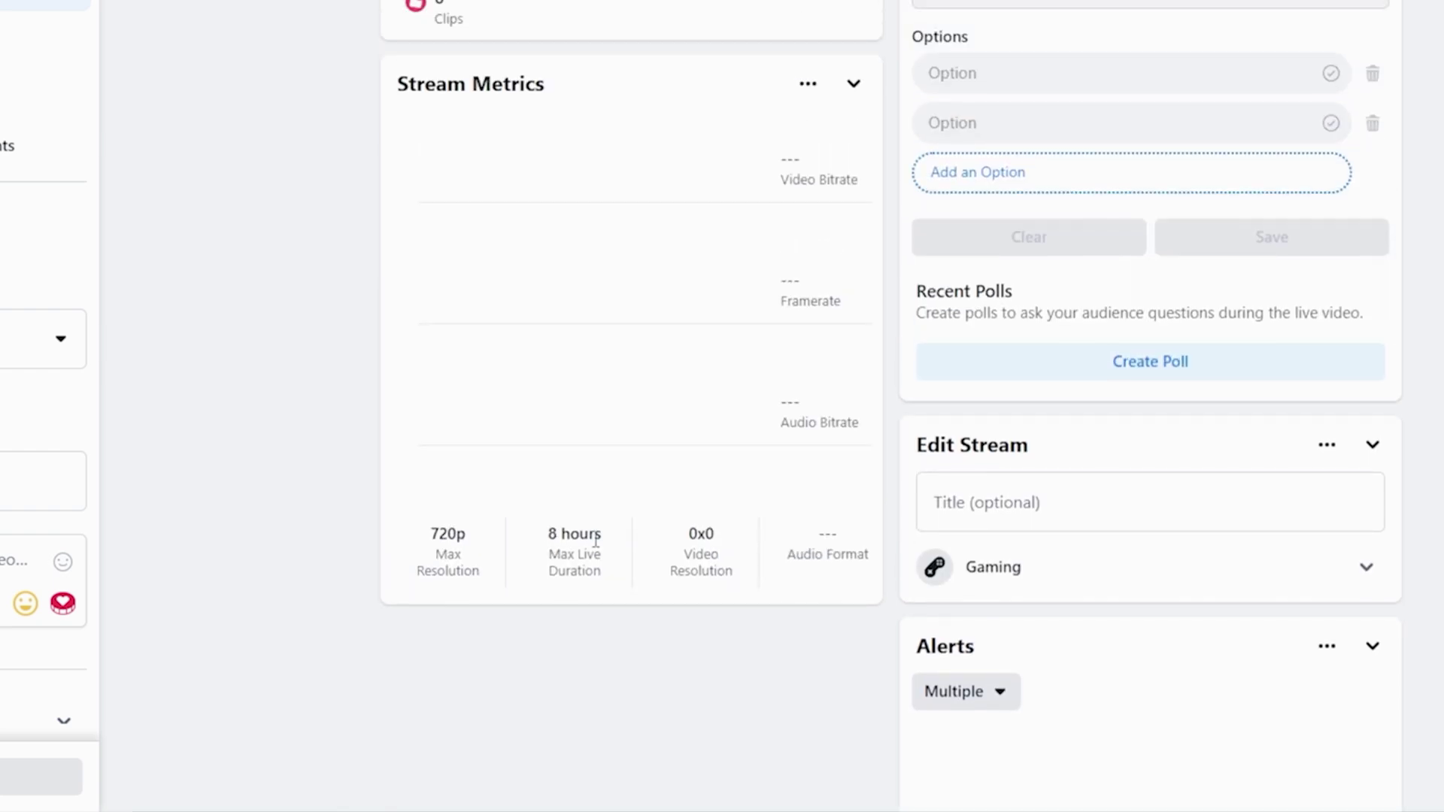
scroll(803, 580, up, 7)
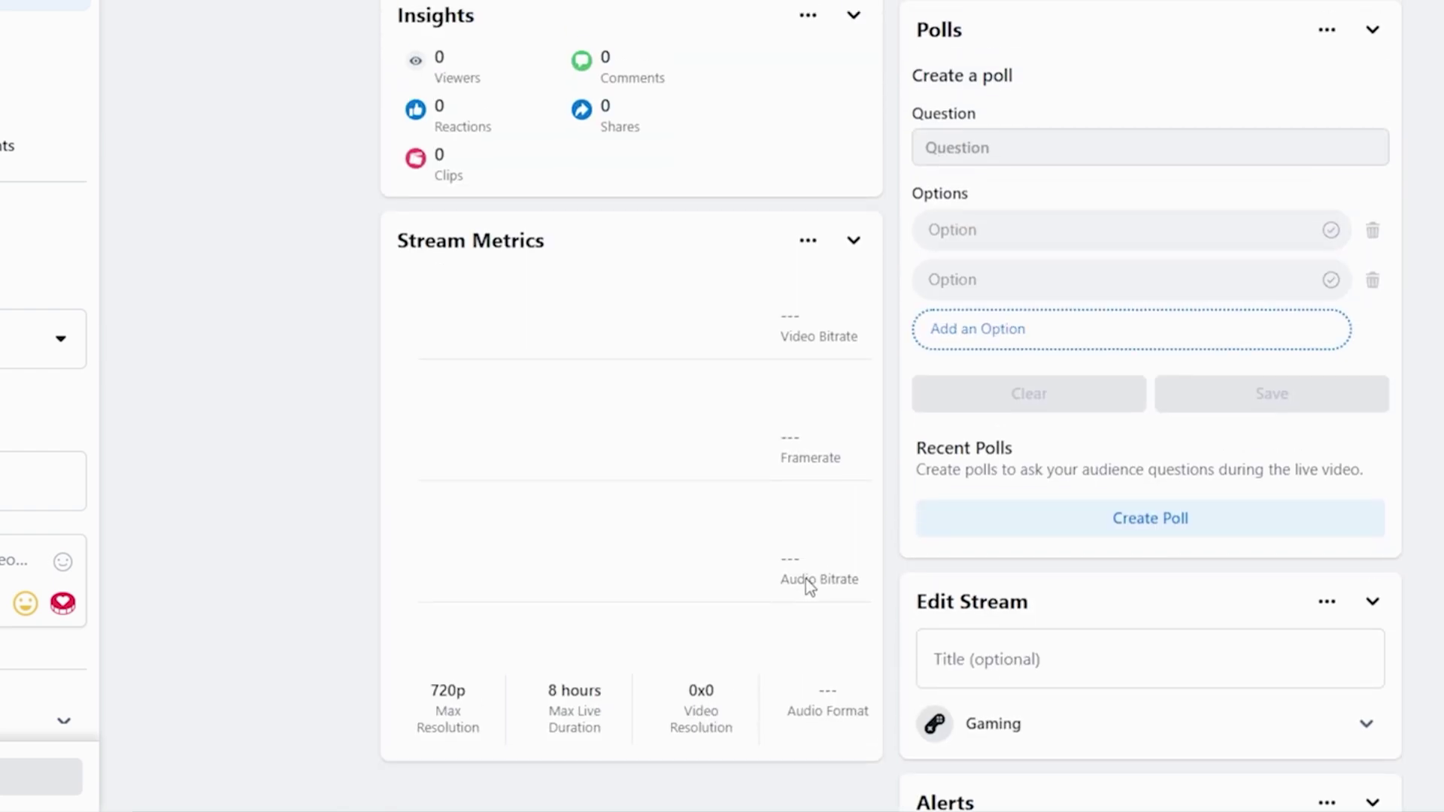
scroll(808, 585, up, 1)
scroll(806, 584, down, 3)
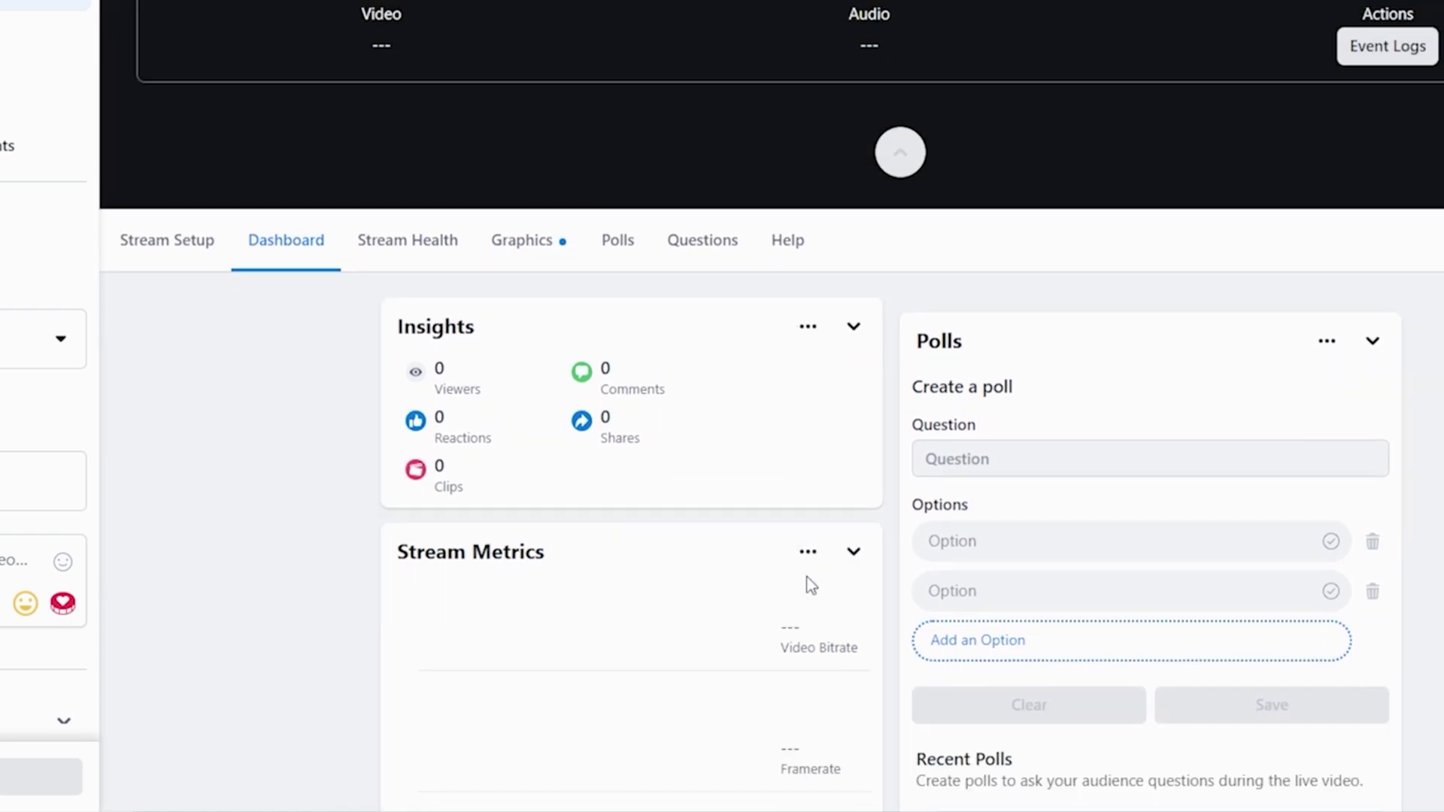
scroll(797, 580, up, 1)
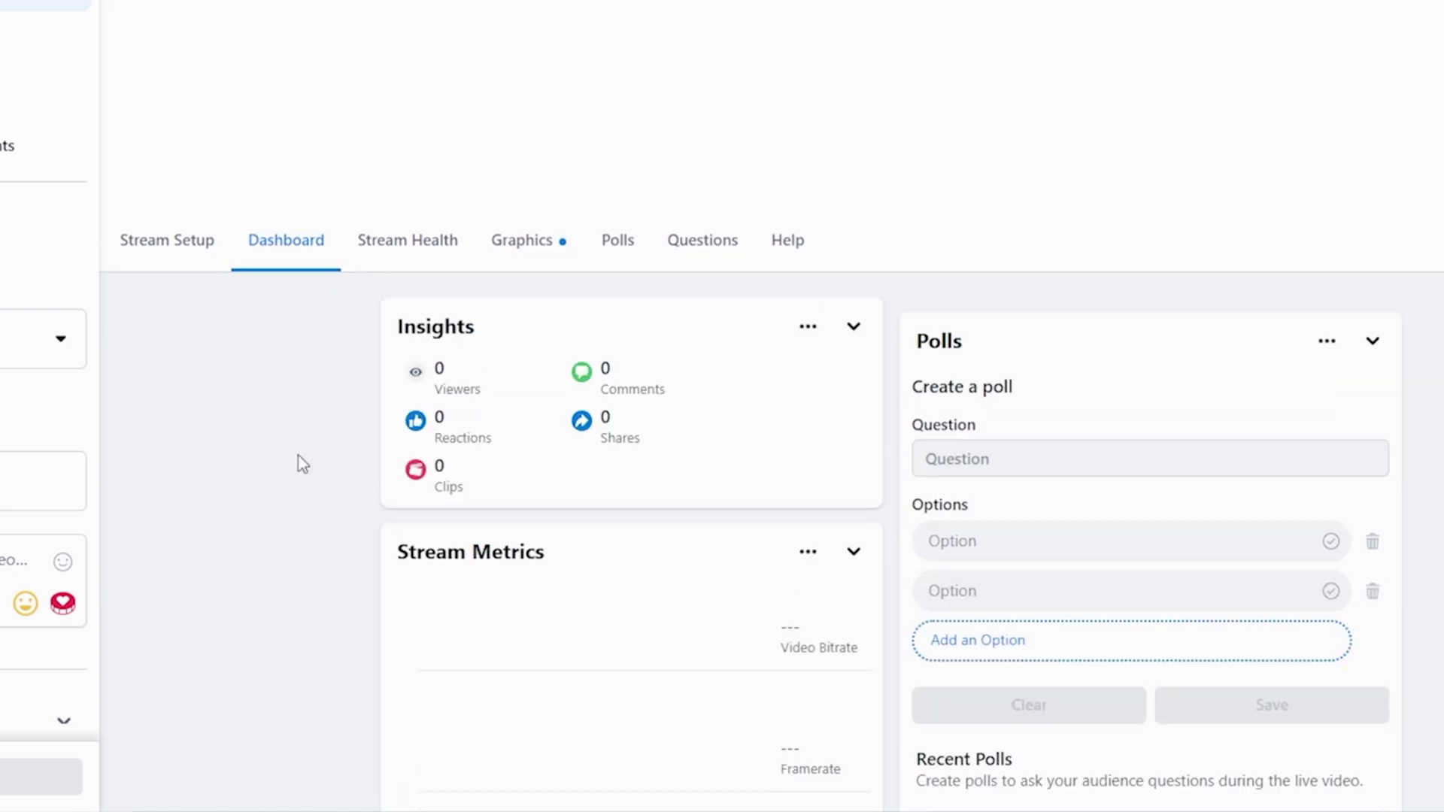
scroll(299, 456, down, 2)
click(1383, 237)
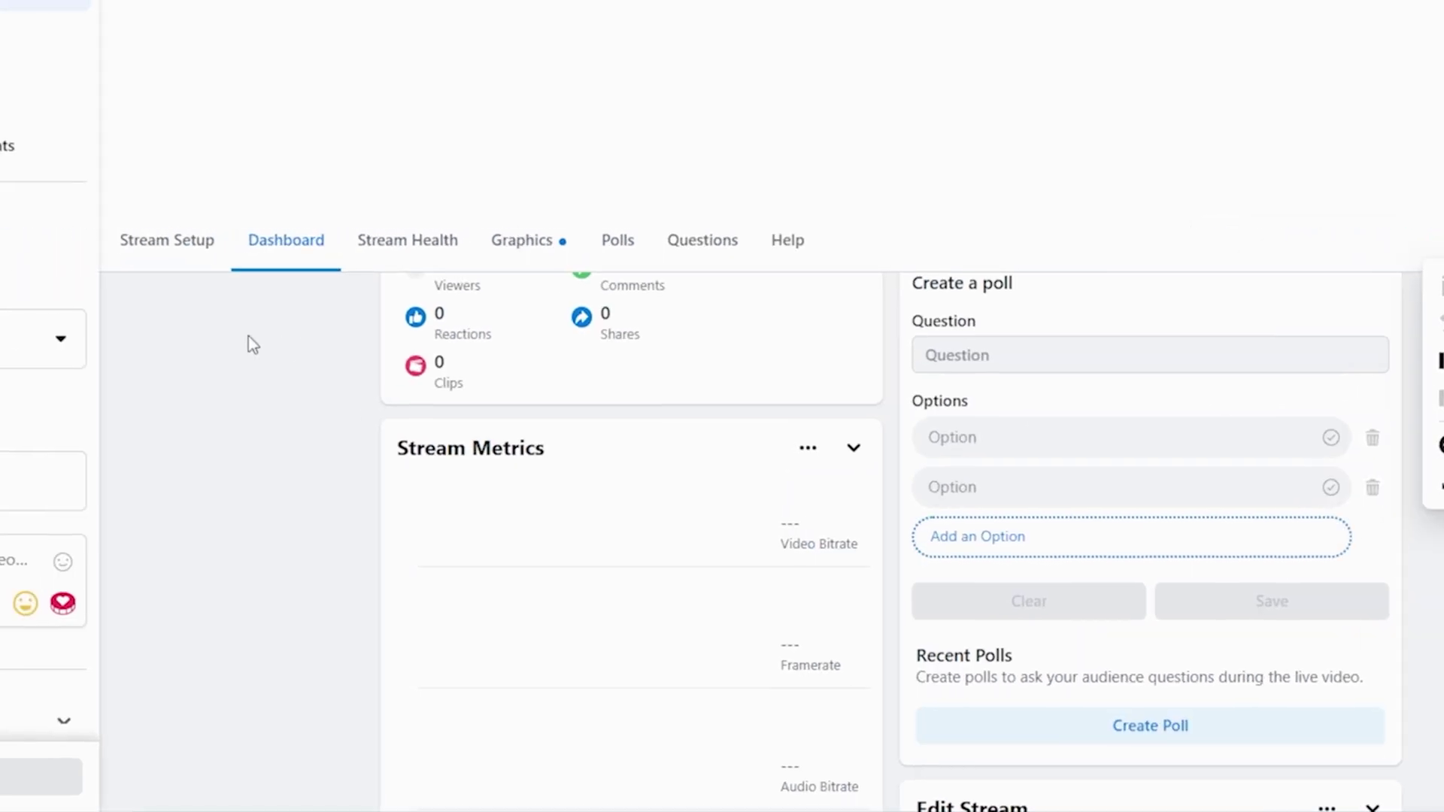
Browse the Stream Health and Graphics sections, viewing the available graphics packages
click(405, 255)
scroll(407, 365, down, 3)
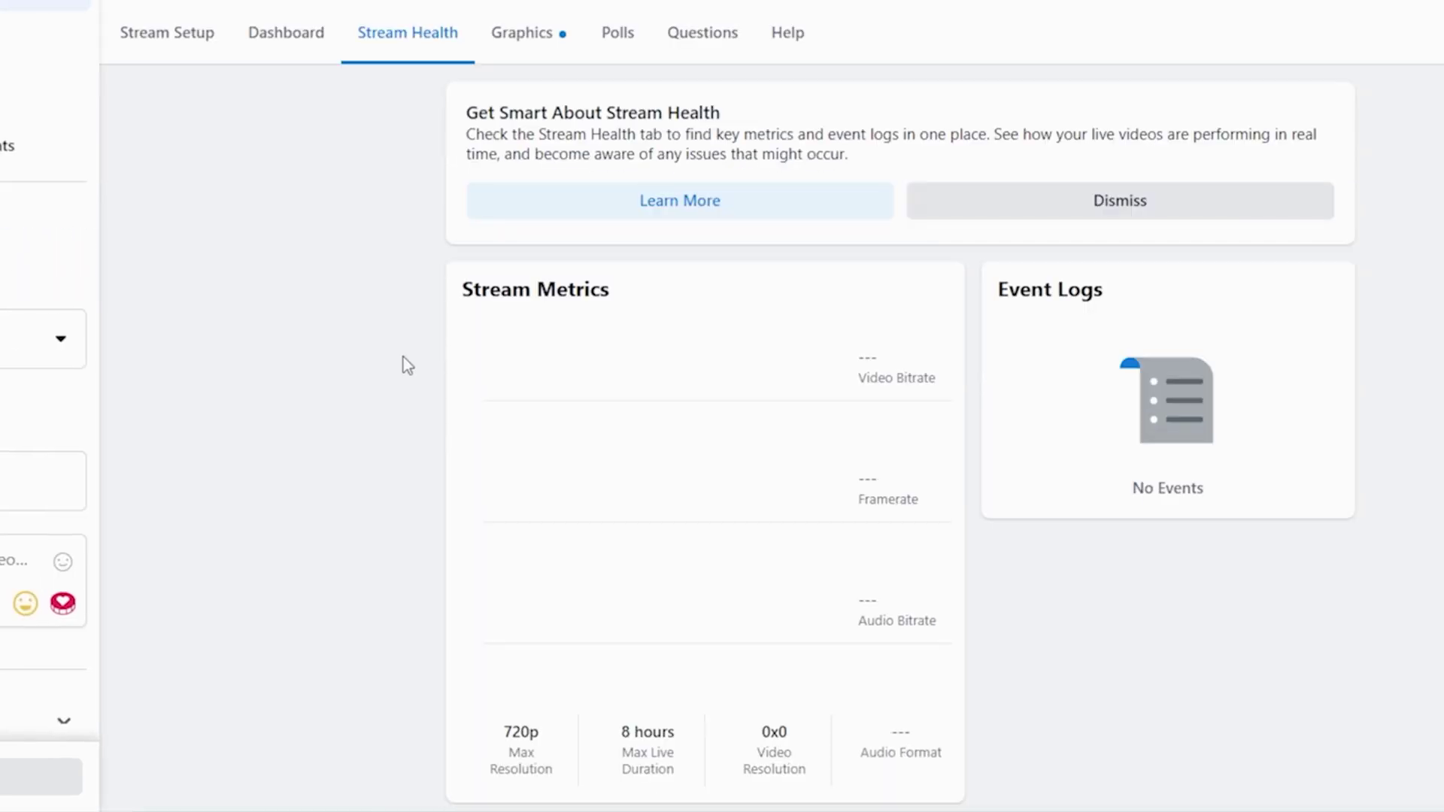
scroll(407, 366, down, 2)
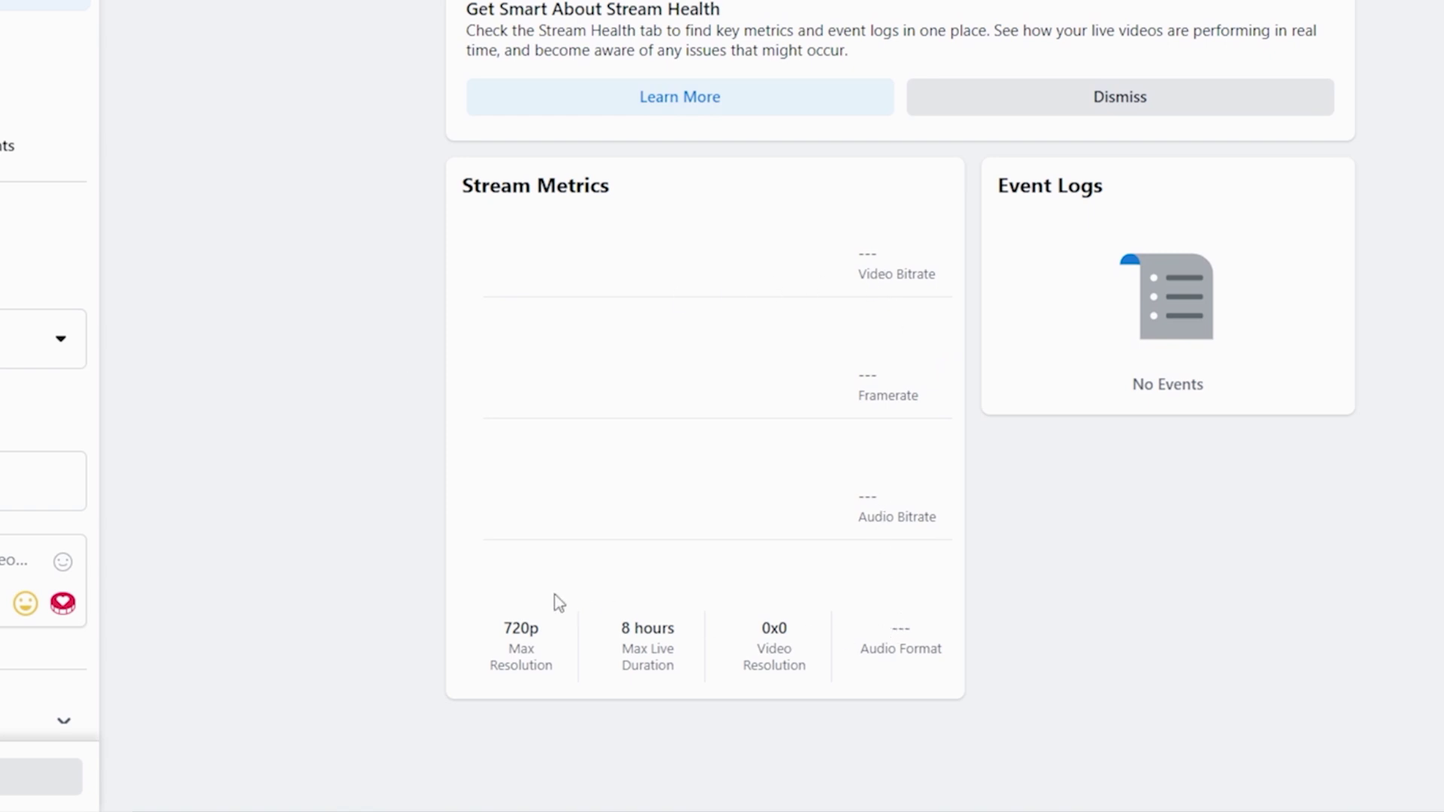
scroll(872, 490, up, 4)
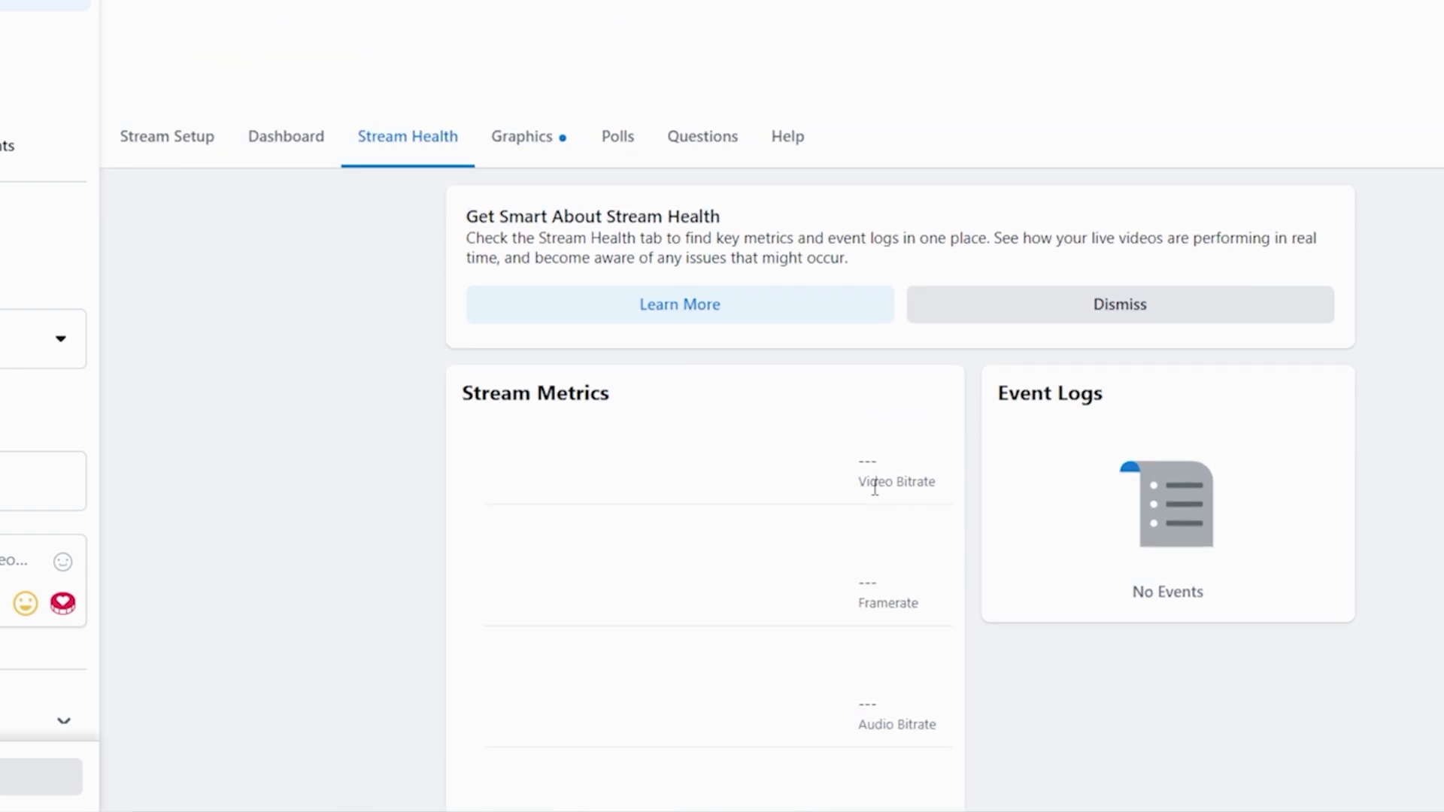
click(524, 241)
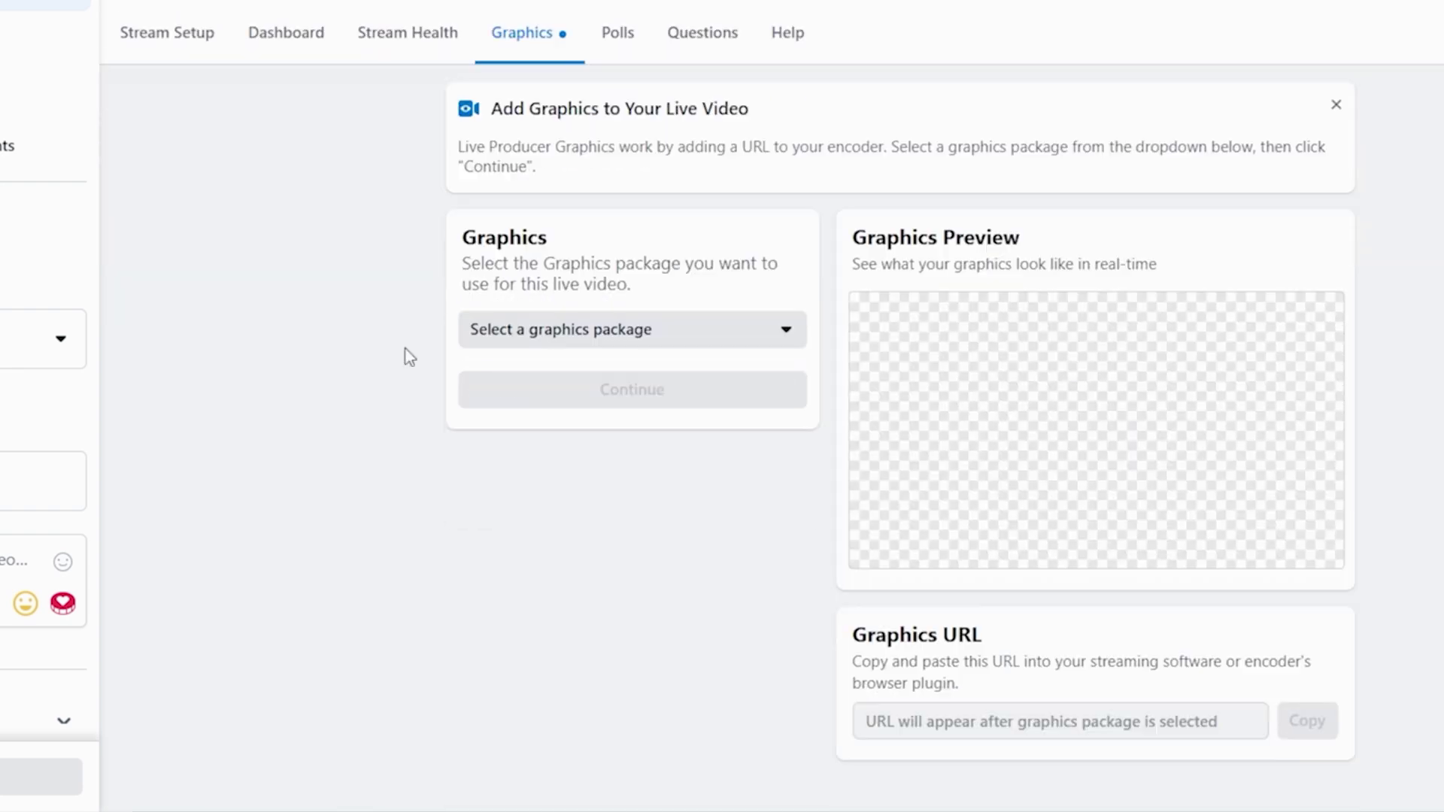
scroll(413, 356, down, 2)
click(786, 227)
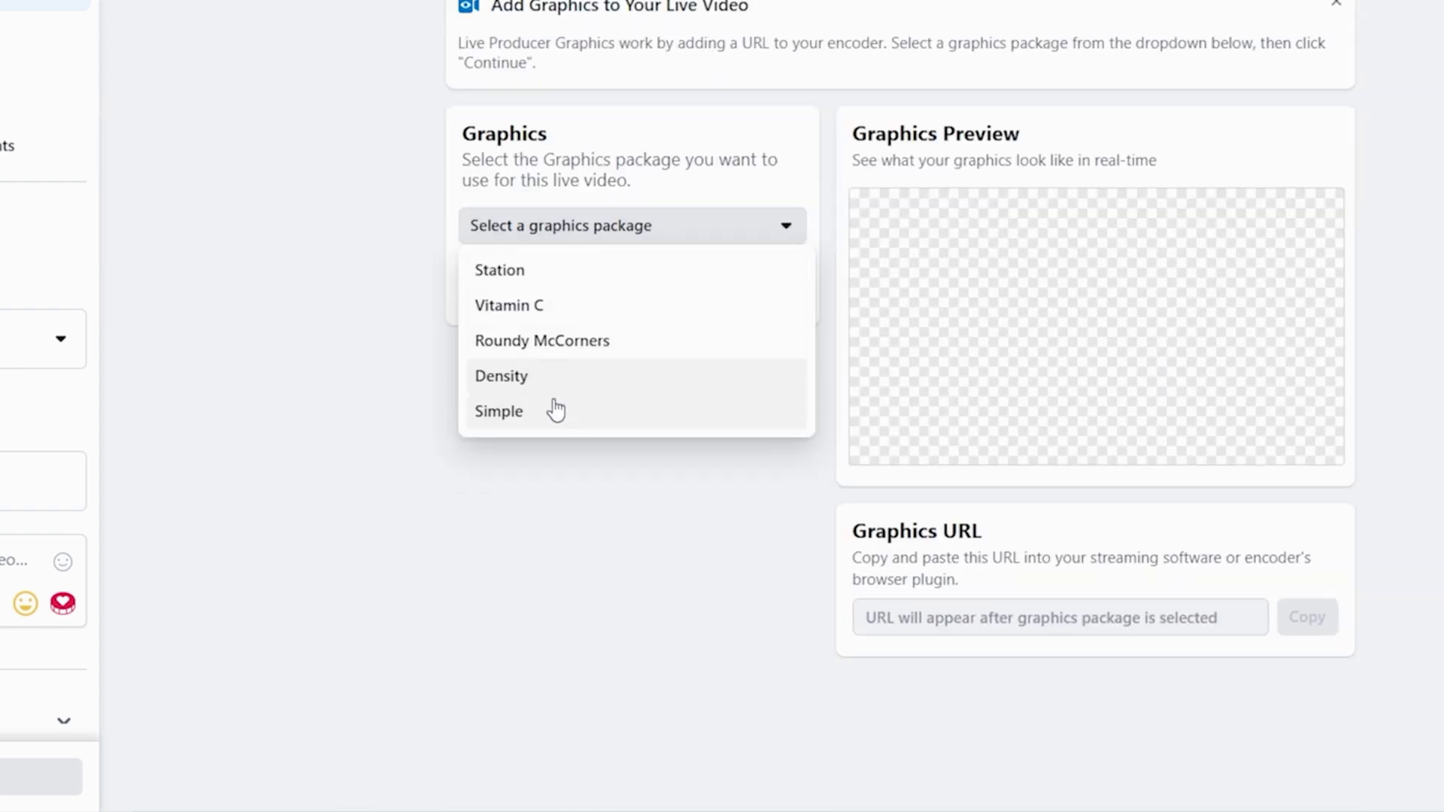
scroll(339, 325, up, 3)
Move through Polls to the Questions section, opening and closing Live Producer Help
click(617, 139)
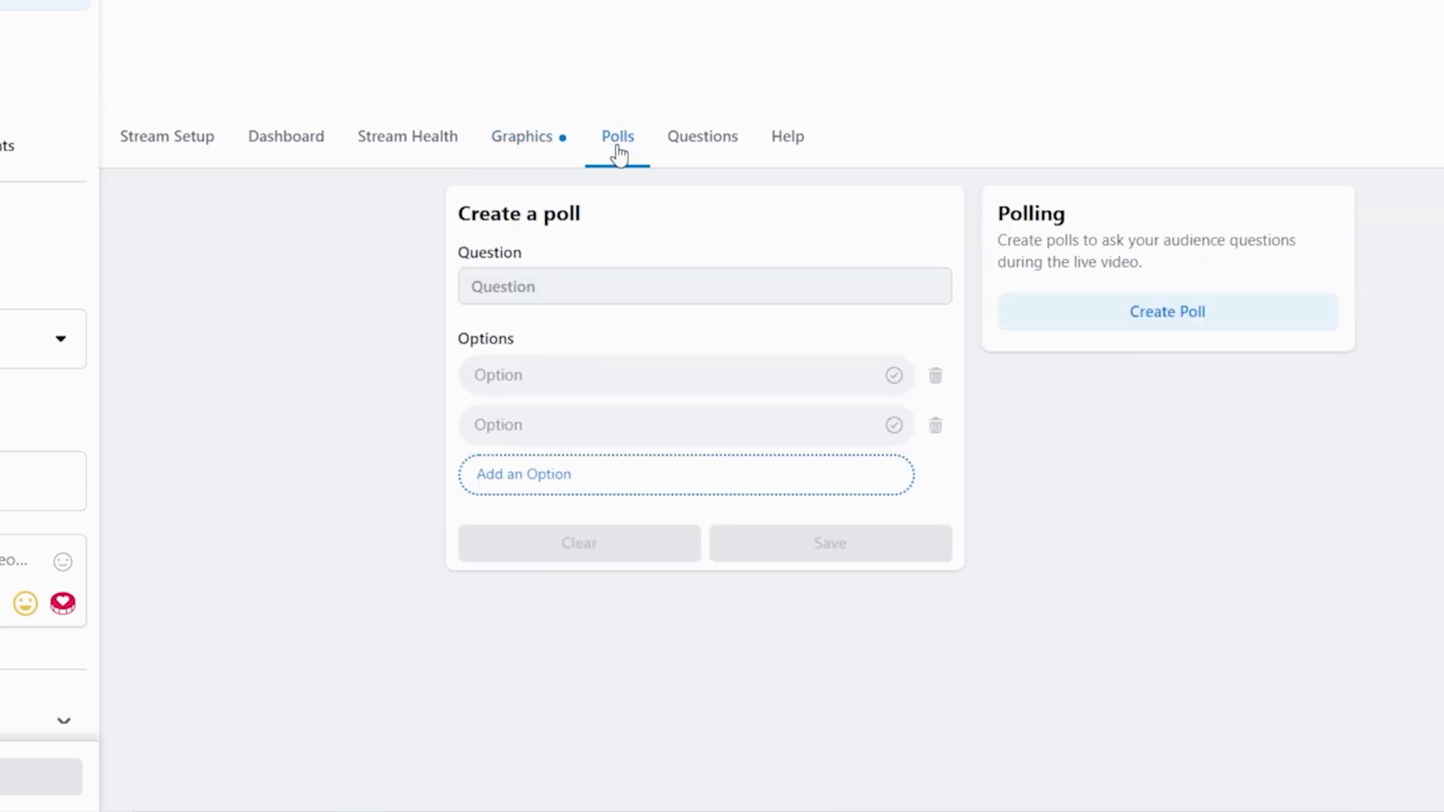
click(703, 137)
scroll(619, 314, down, 1)
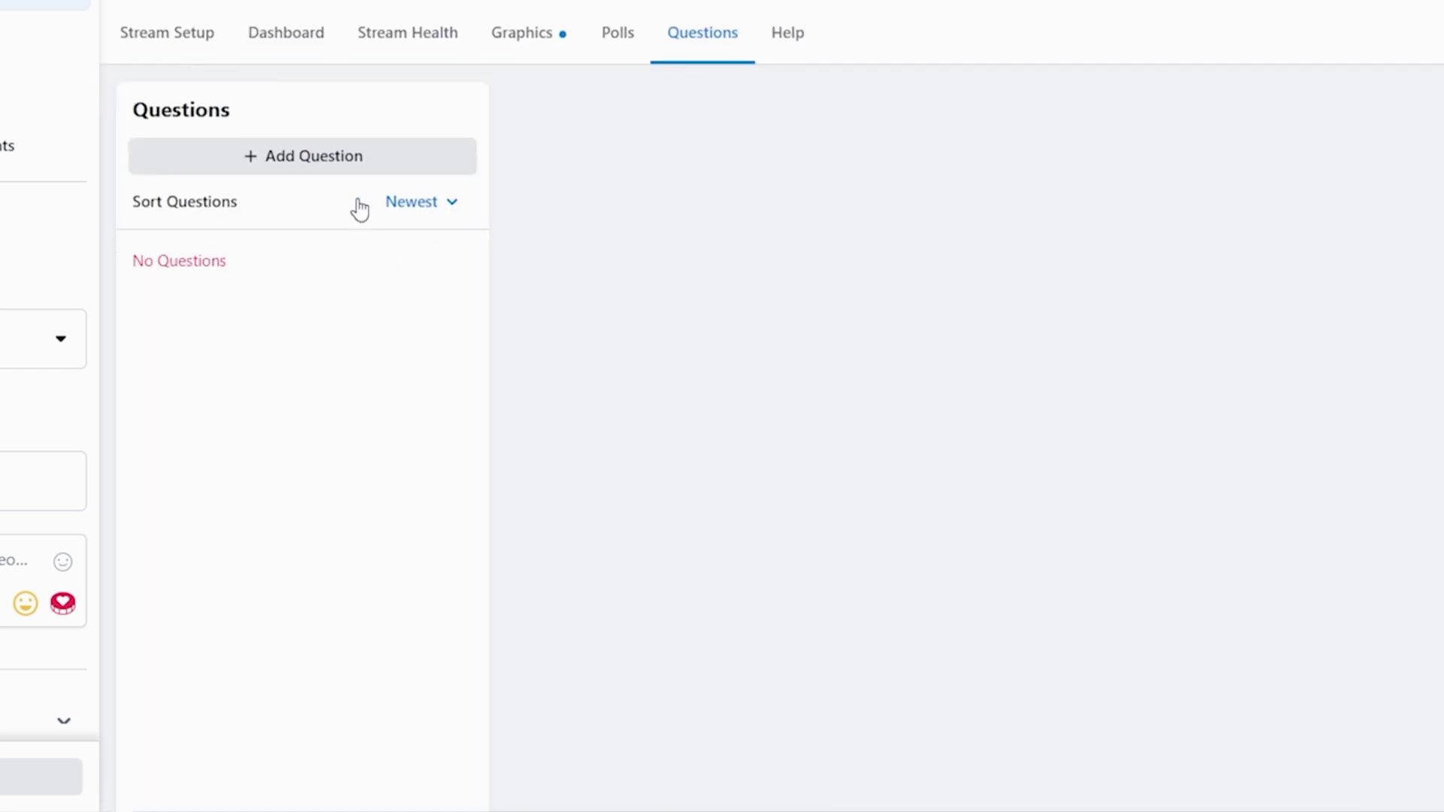
scroll(602, 256, up, 3)
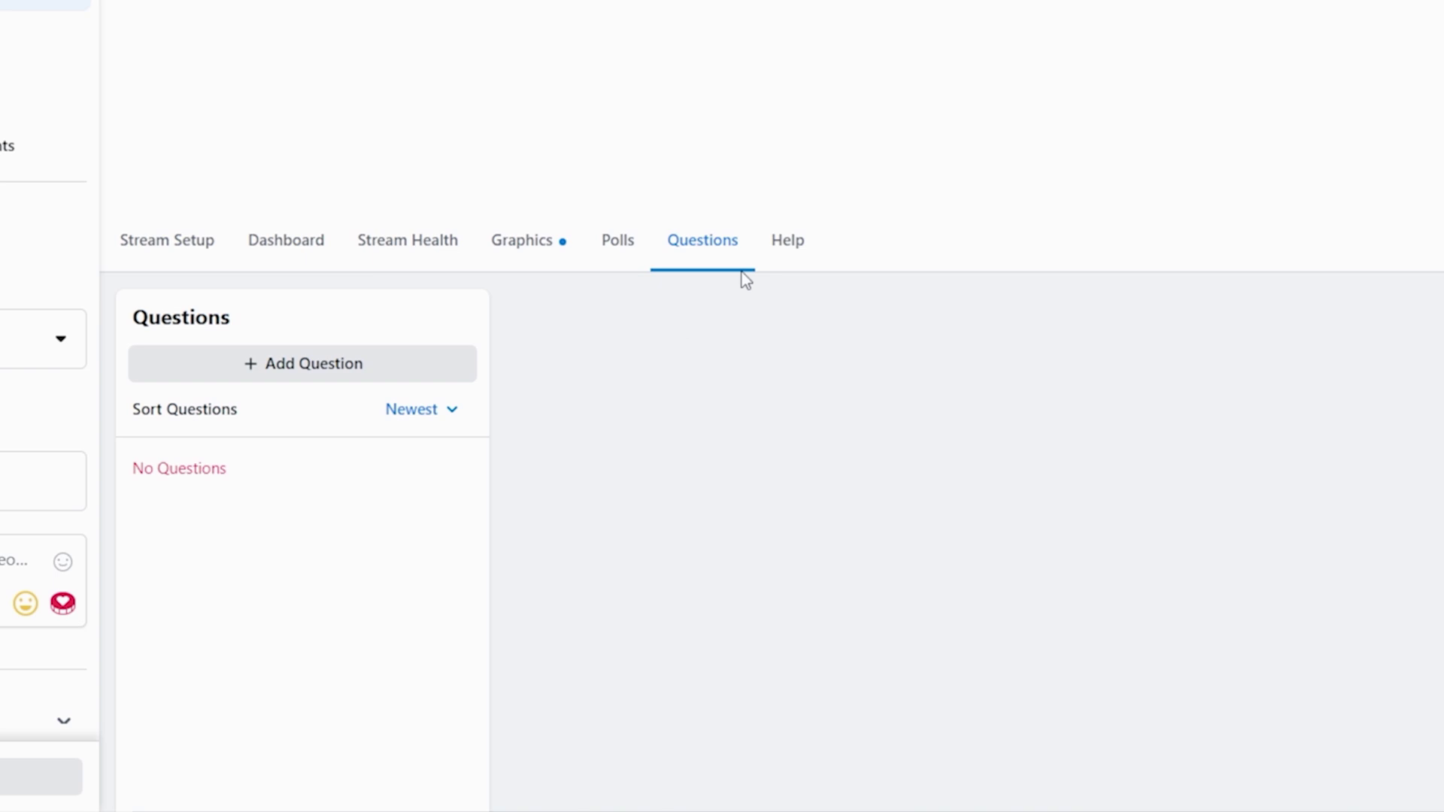
click(795, 249)
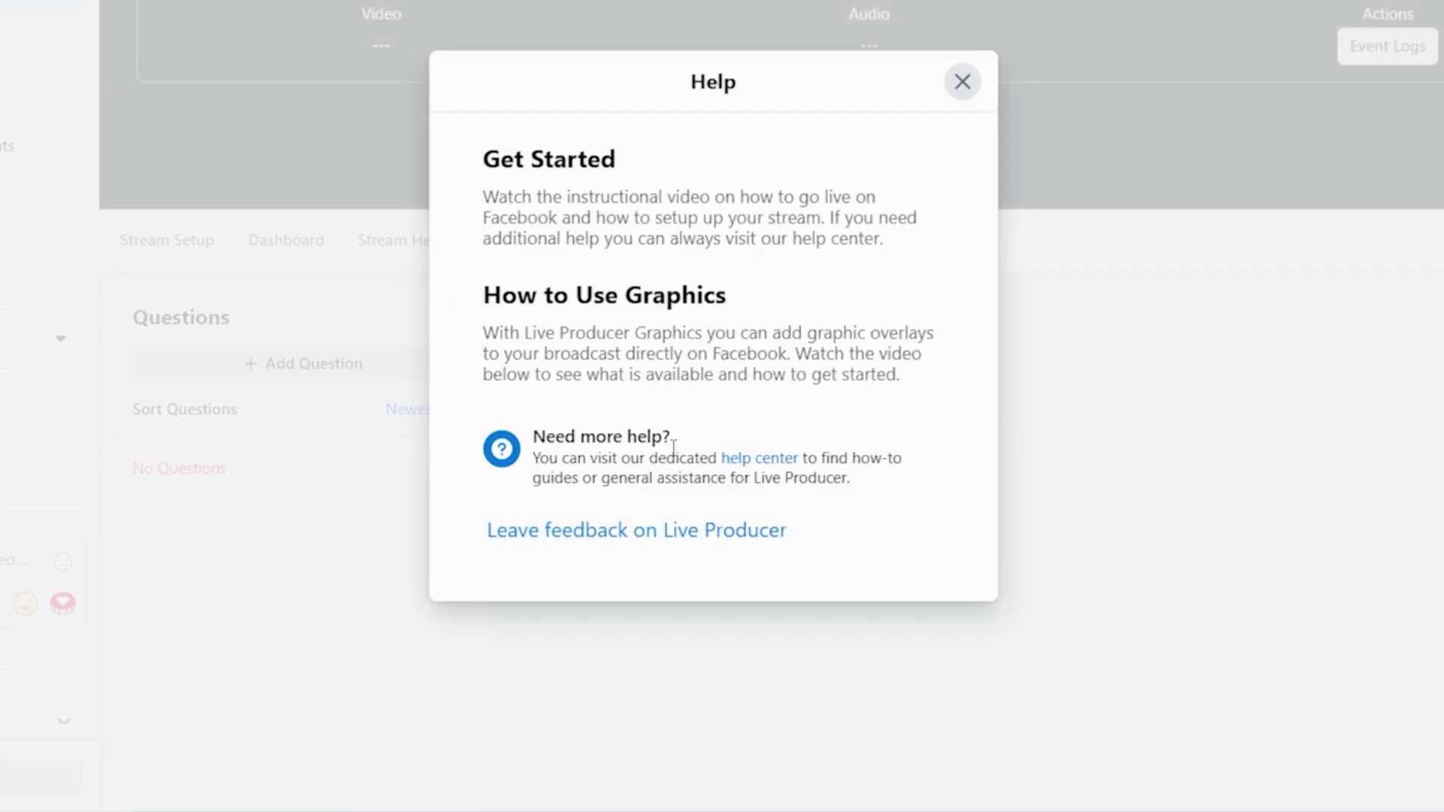
click(962, 81)
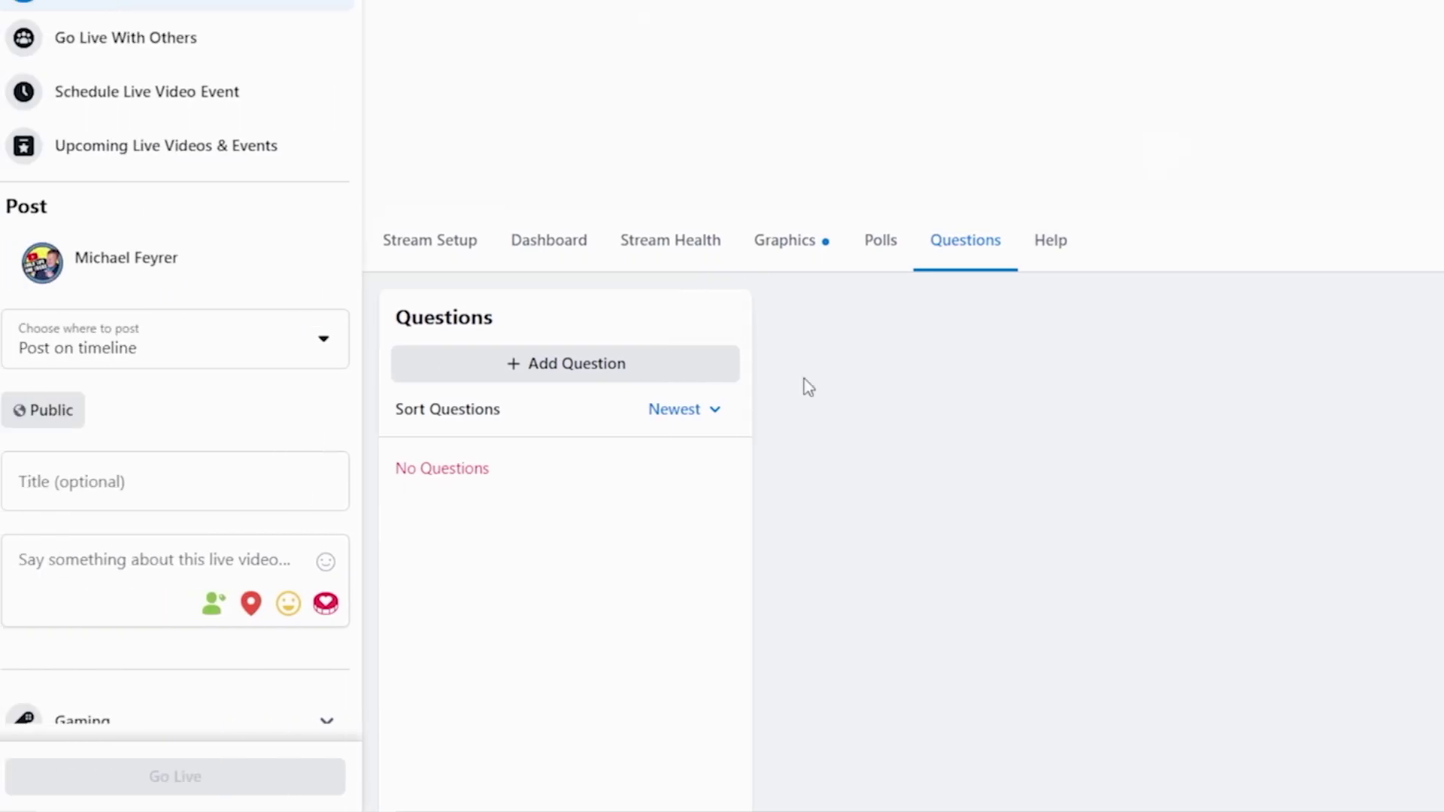
Review the group and managed Page posting options, then keep posting on the timeline
click(167, 240)
scroll(236, 300, down, 4)
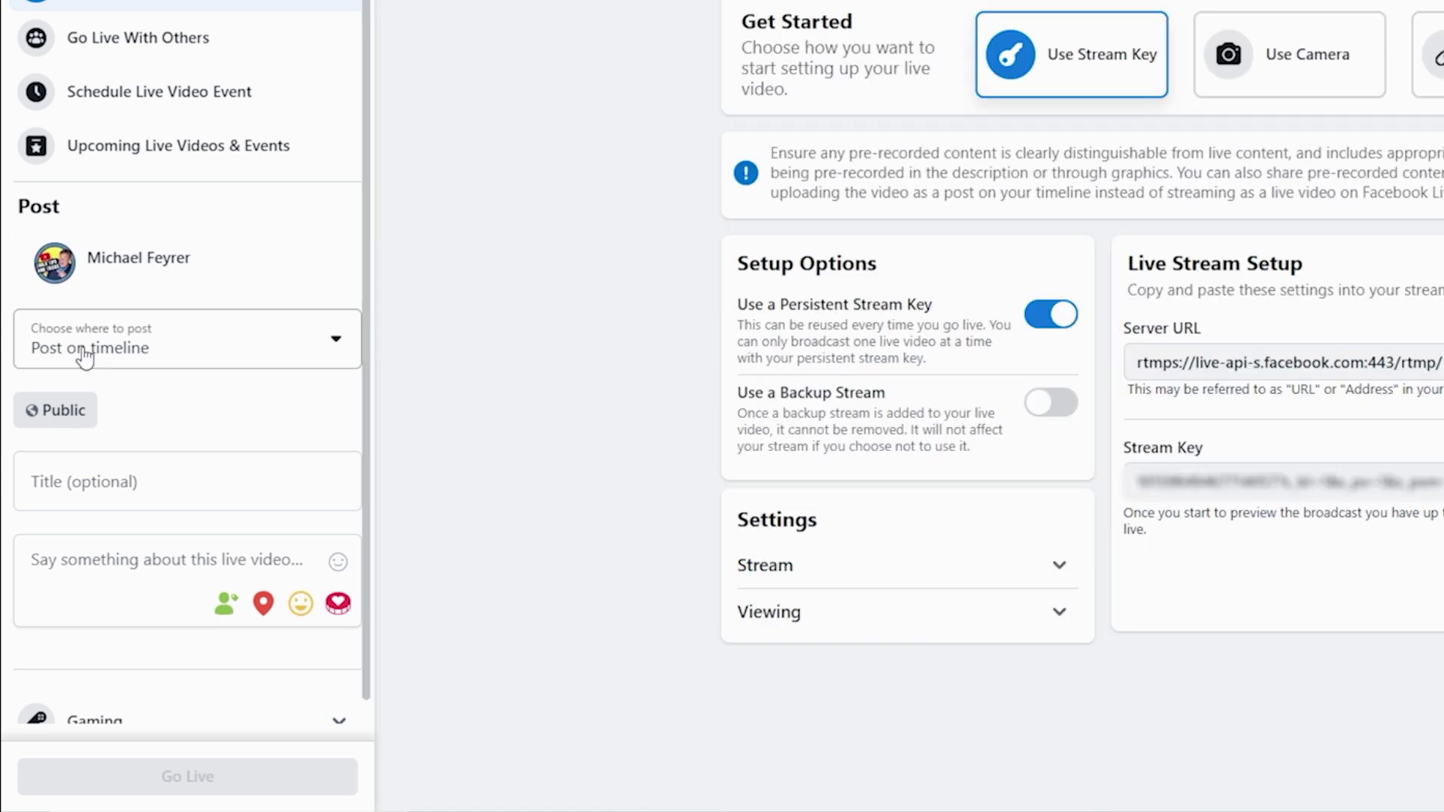
click(337, 349)
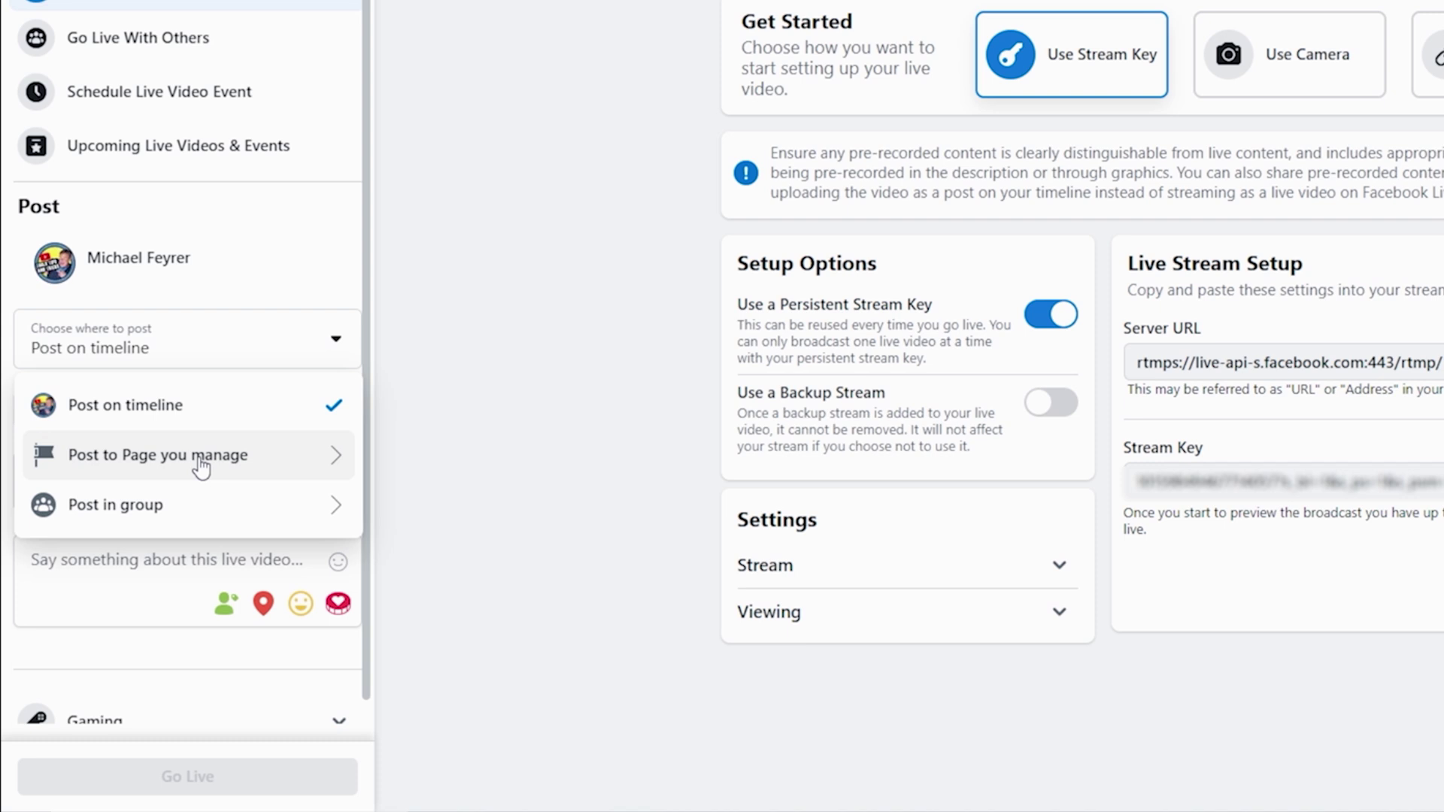
click(338, 519)
mouse_move(354, 401)
mouse_down()
mouse_move(355, 478)
mouse_move(353, 400)
mouse_up()
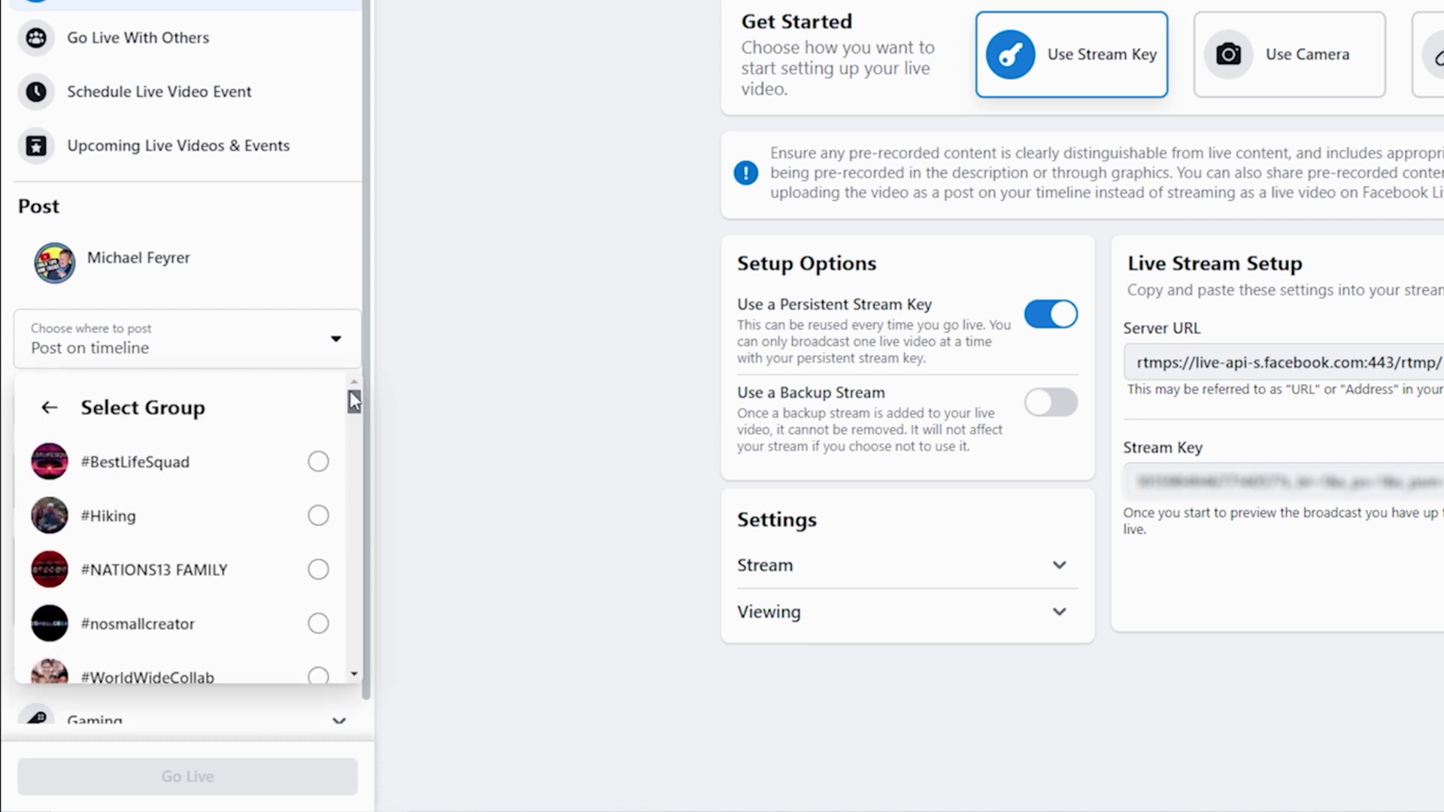
click(48, 407)
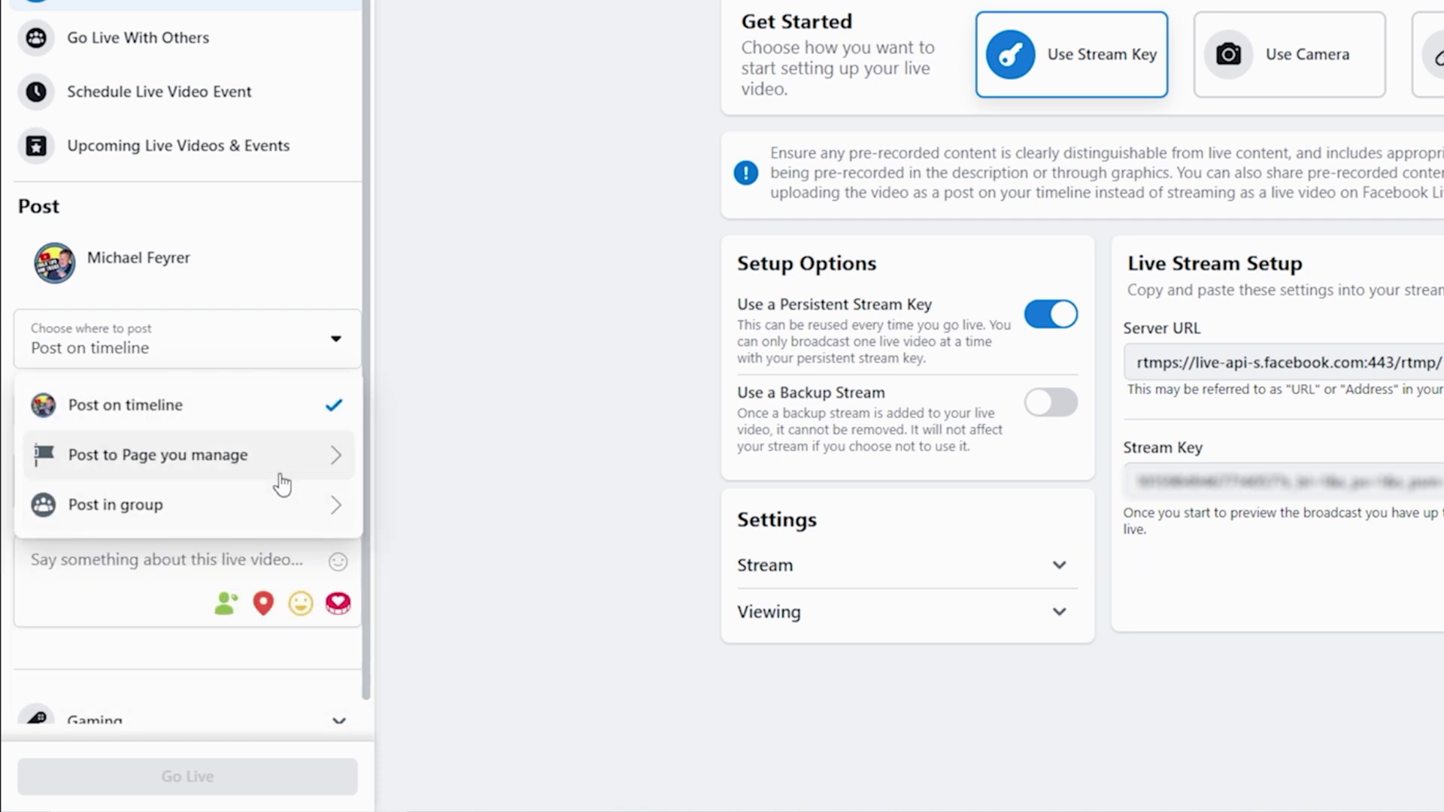
click(336, 472)
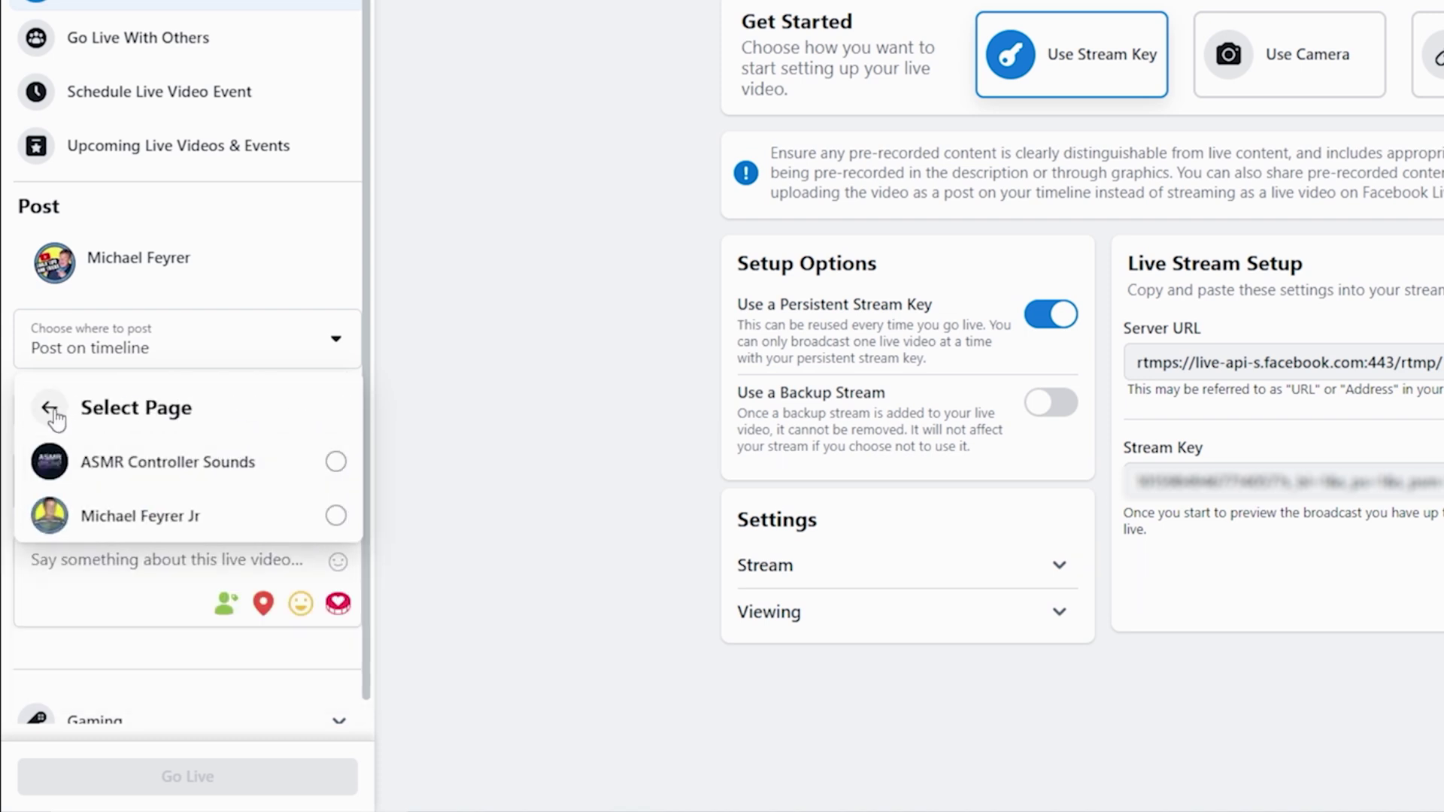
click(48, 406)
click(43, 409)
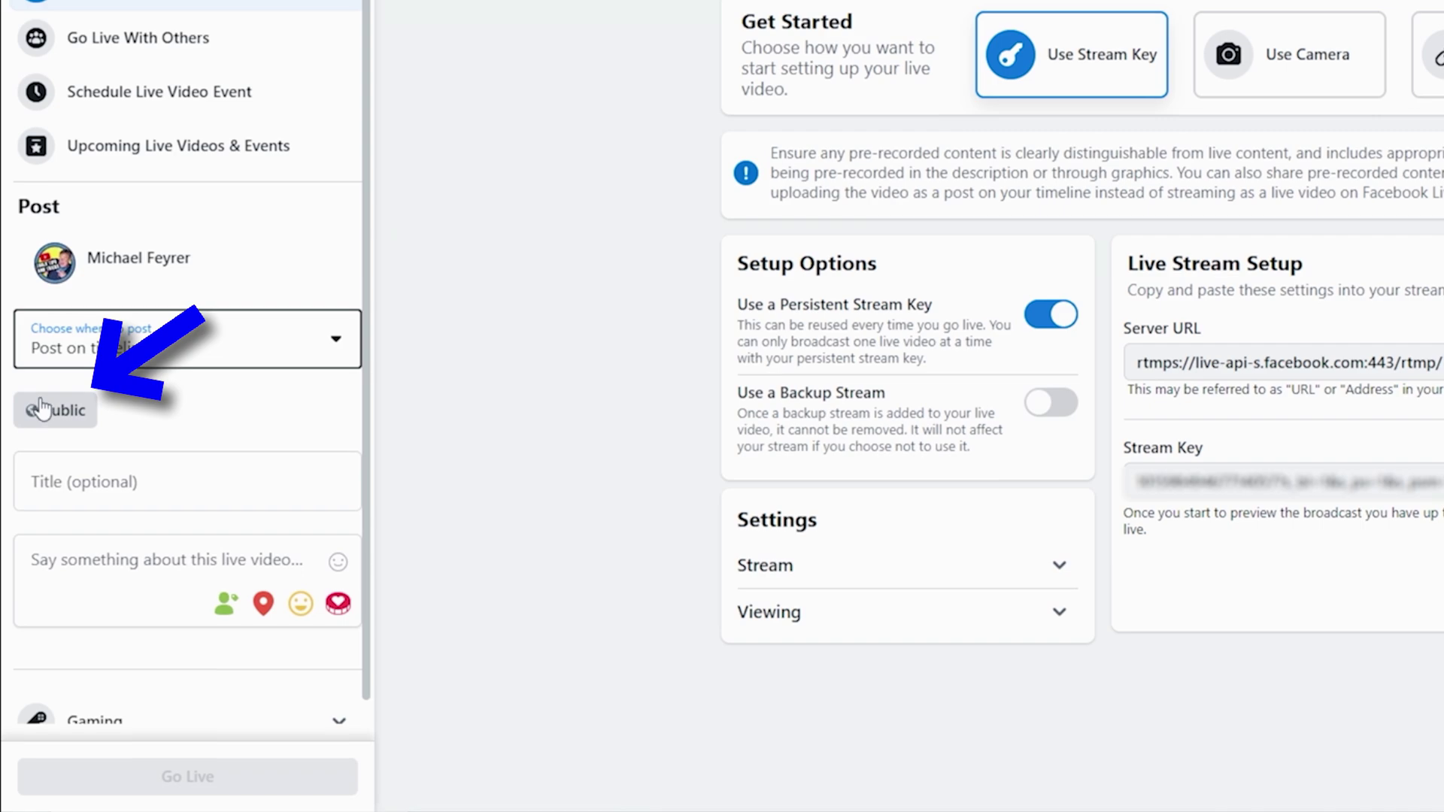
Set the live video's audience to Only me, then select the Title (optional) field
click(43, 409)
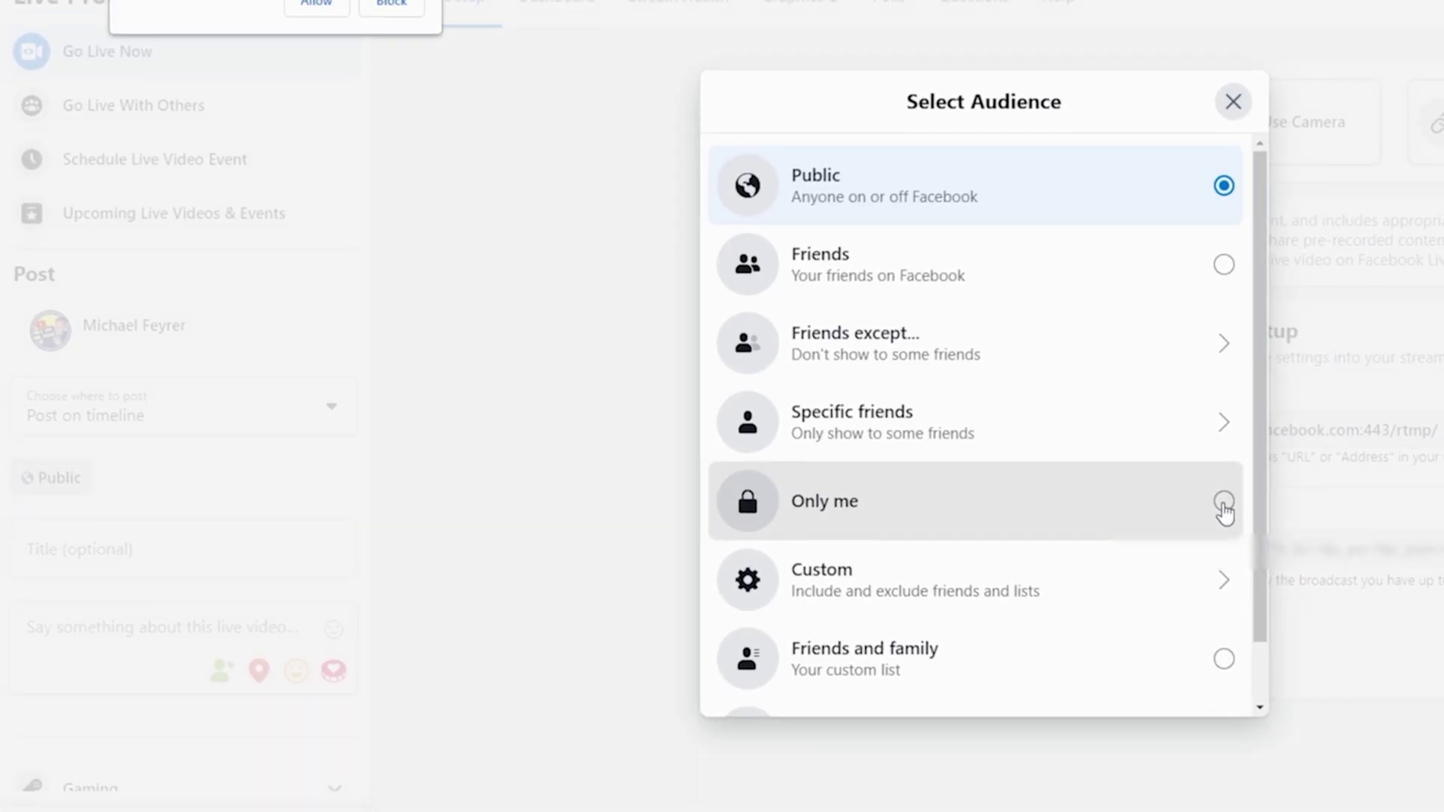
click(1223, 505)
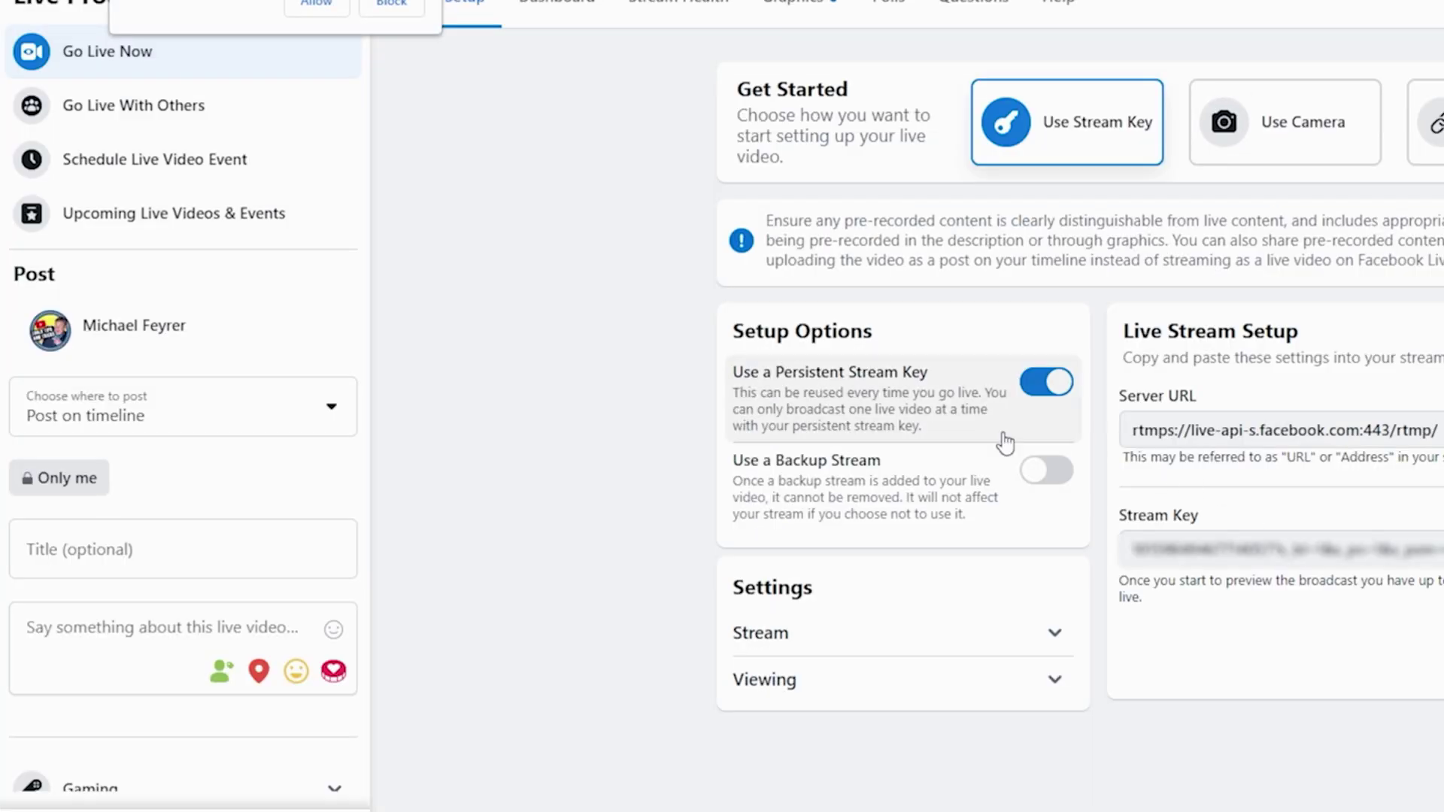
click(64, 487)
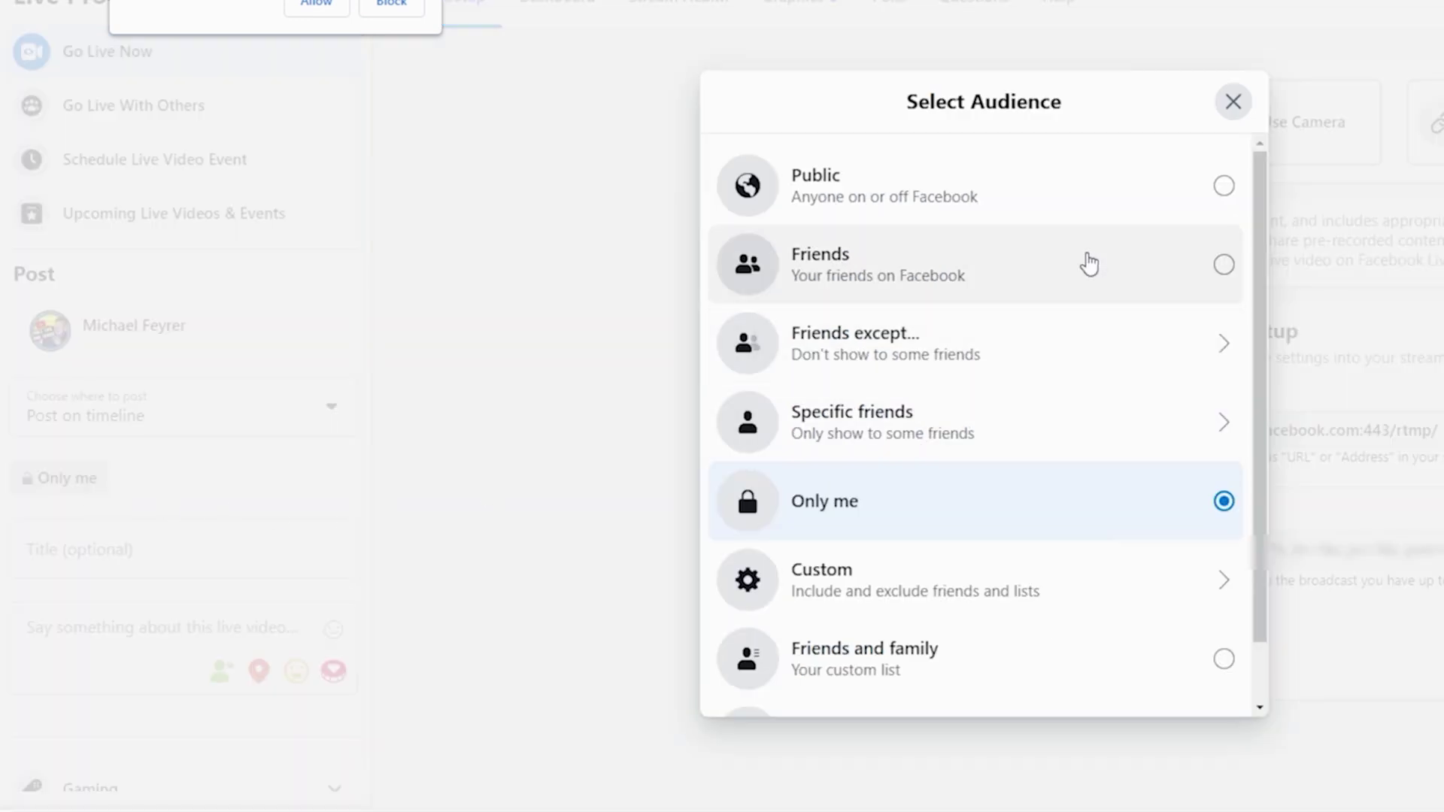
click(1223, 188)
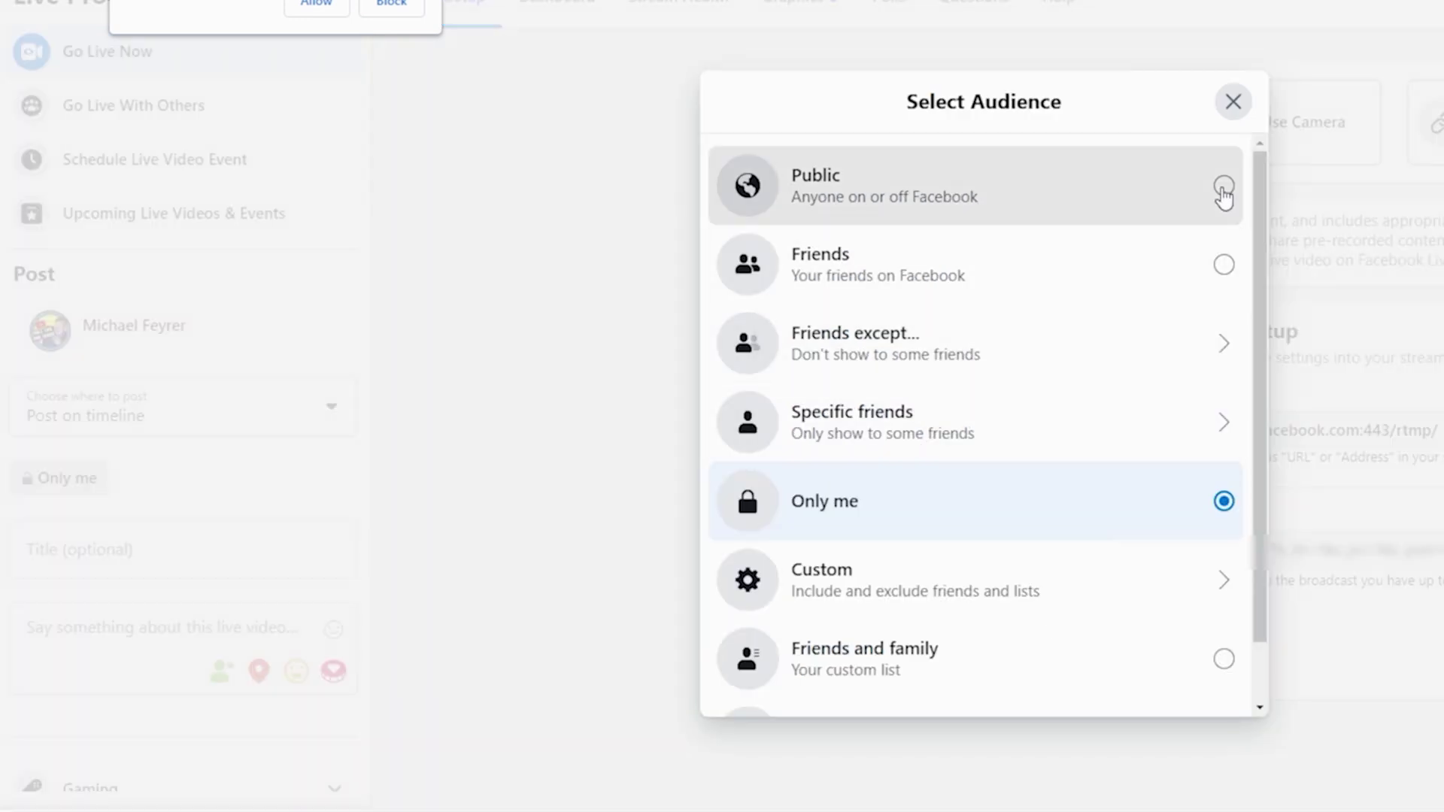
click(168, 507)
click(137, 555)
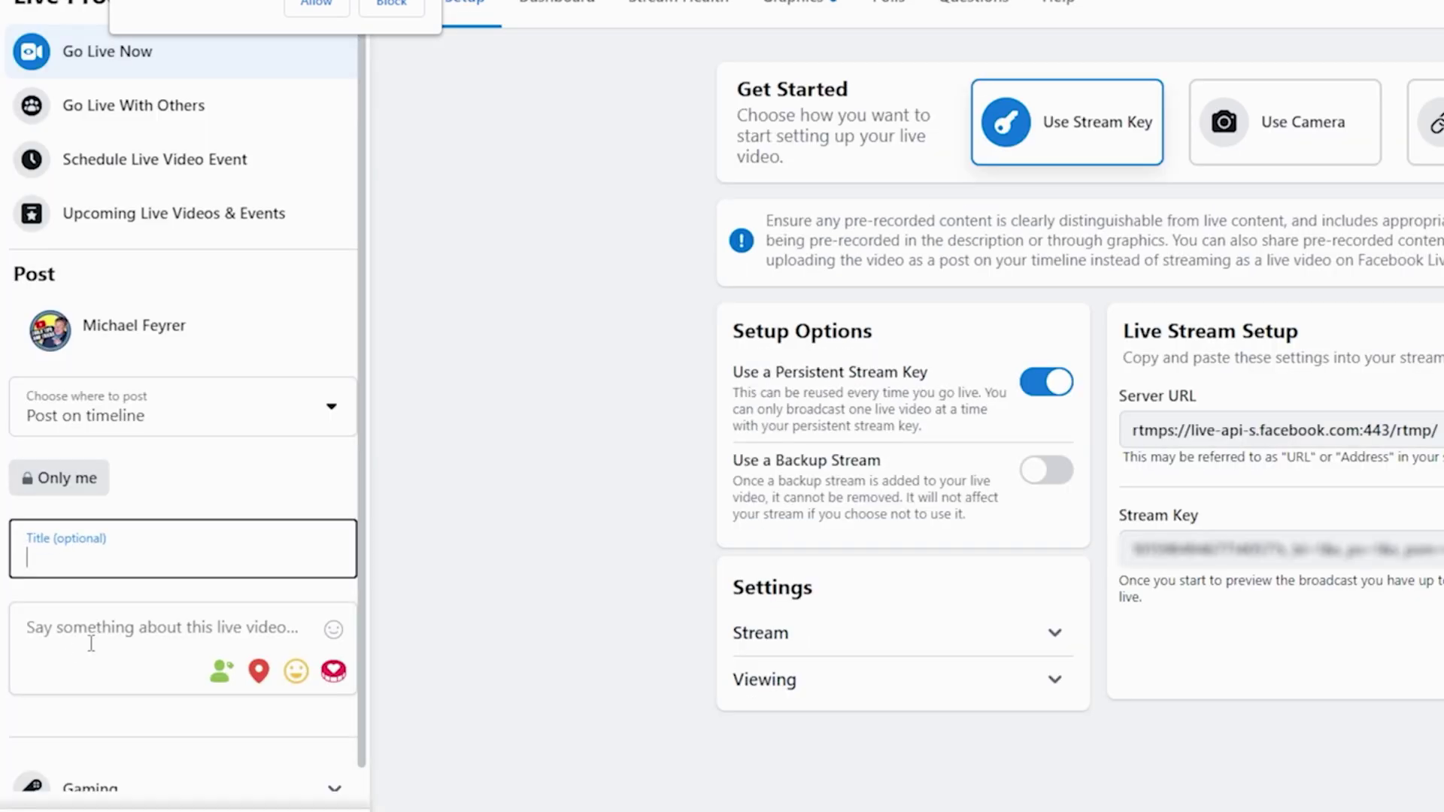
scroll(91, 644, down, 1)
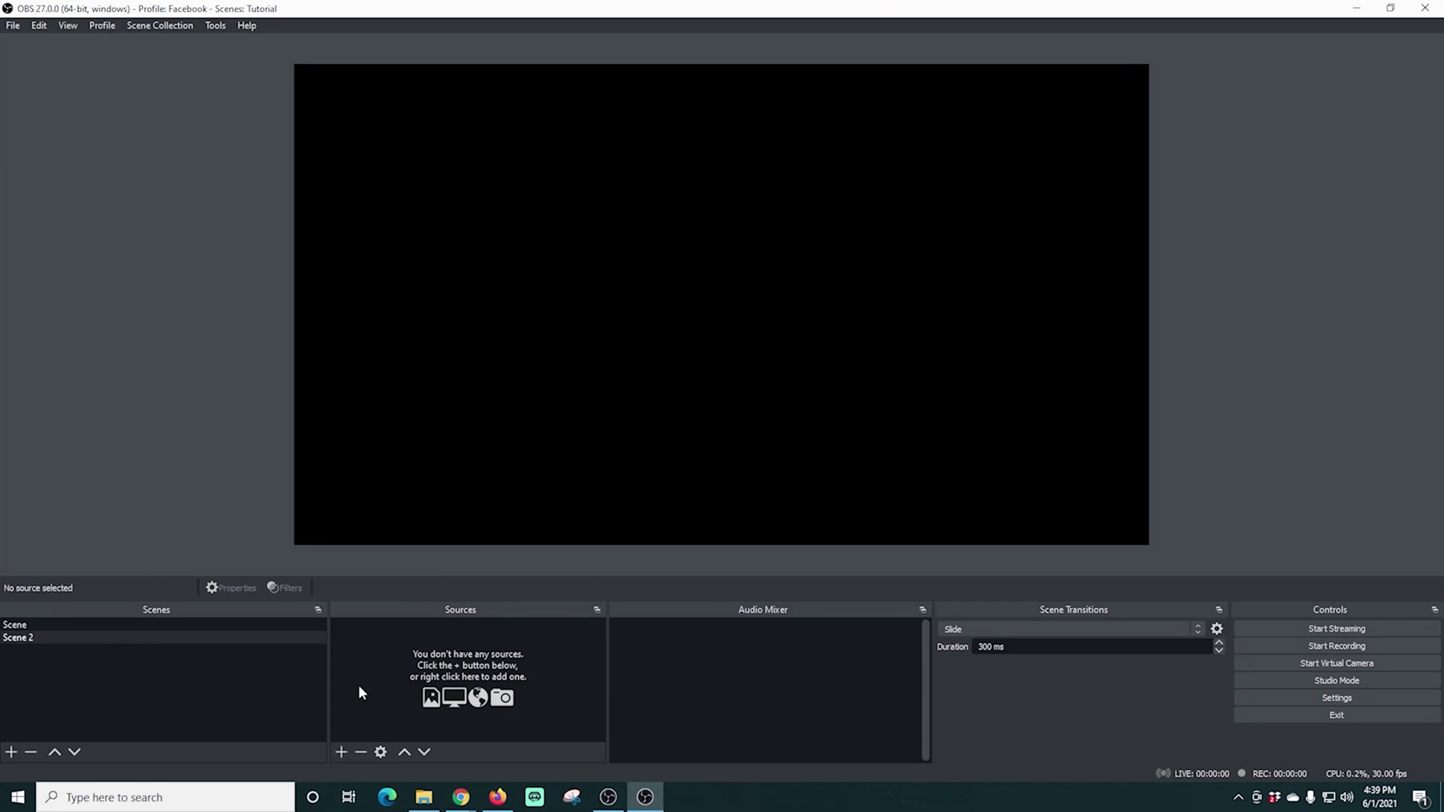
Add a Media Source playing E:/WGOE 'The Witcher 3 Wild Hunt - Official Gameplay (edit).mp4' on loop
click(341, 752)
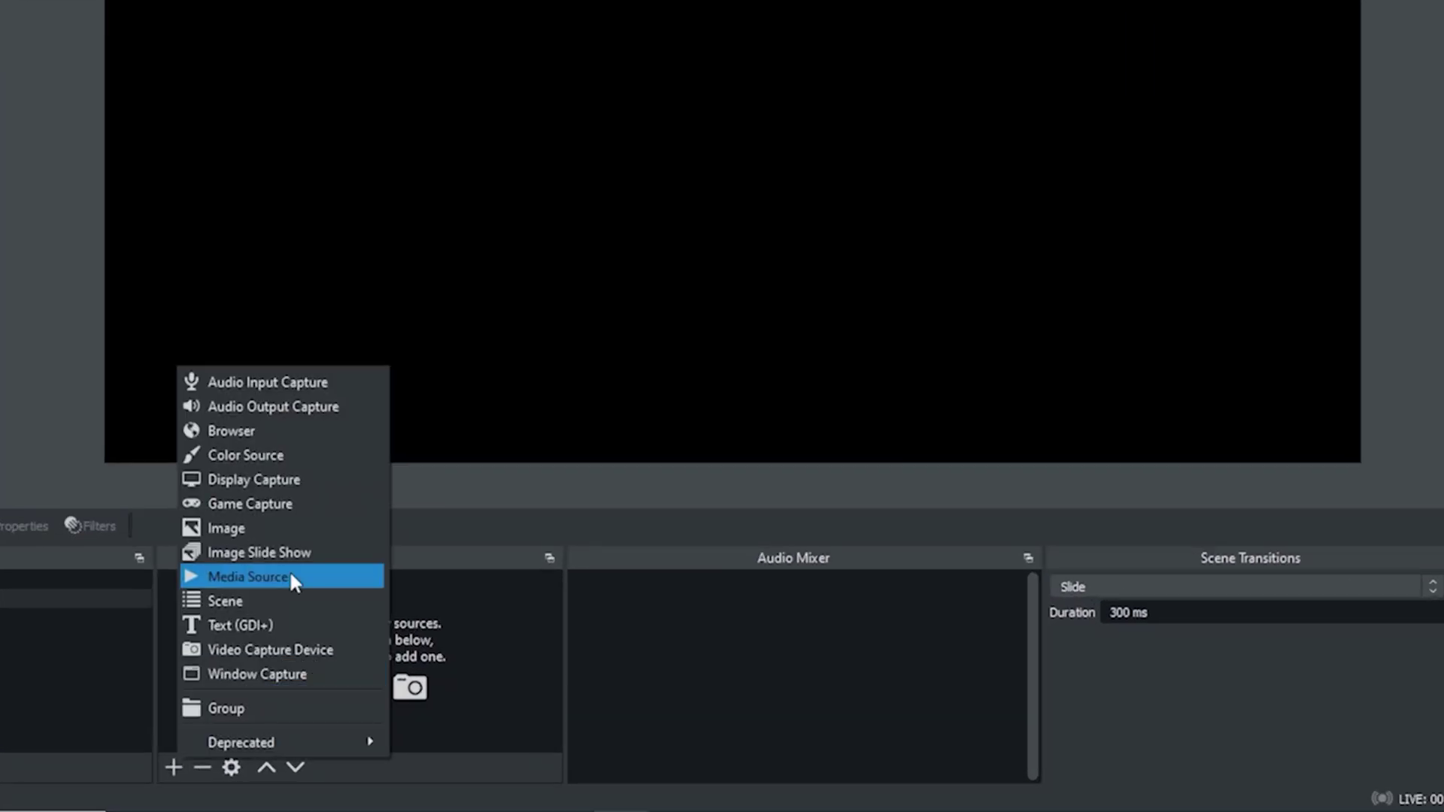
click(291, 577)
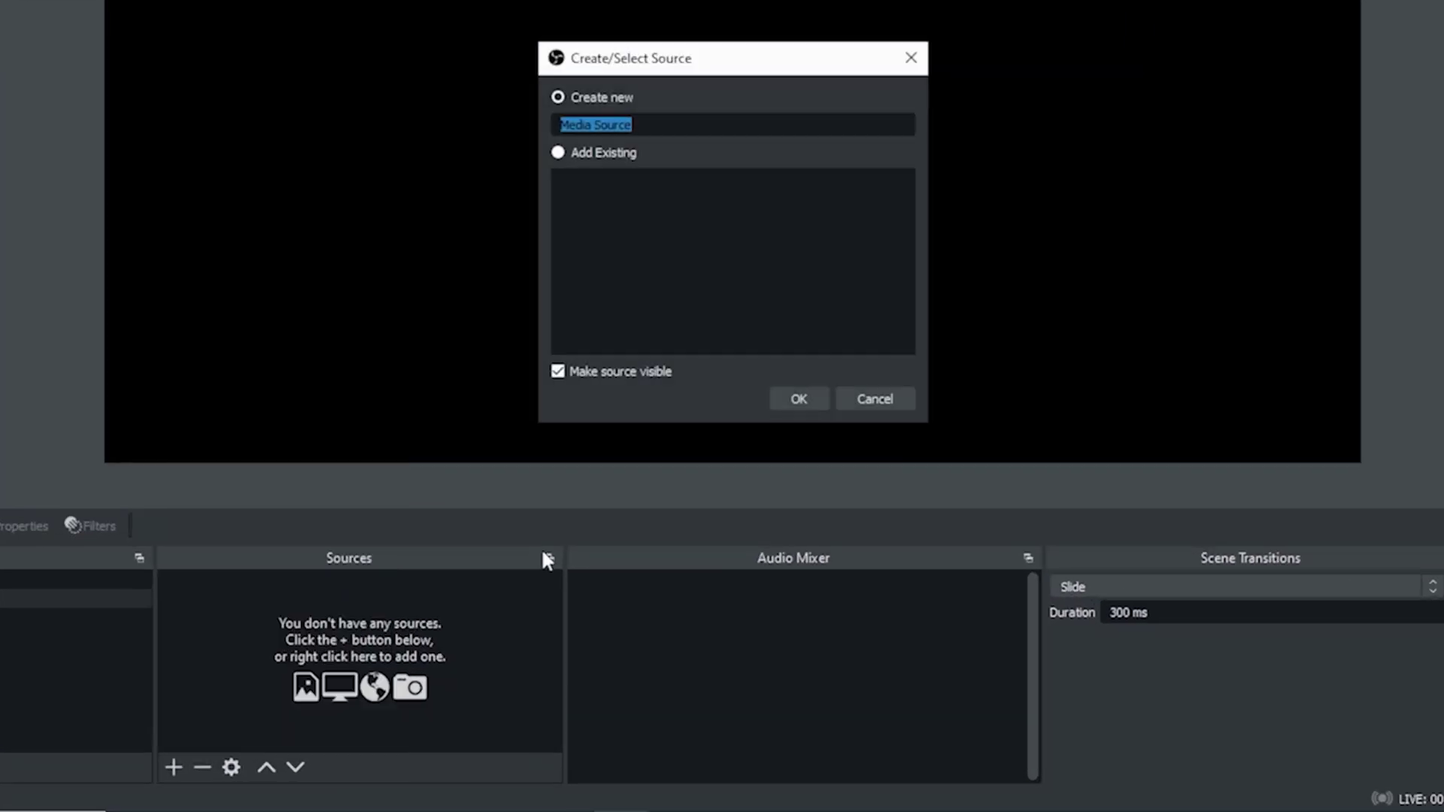
click(801, 399)
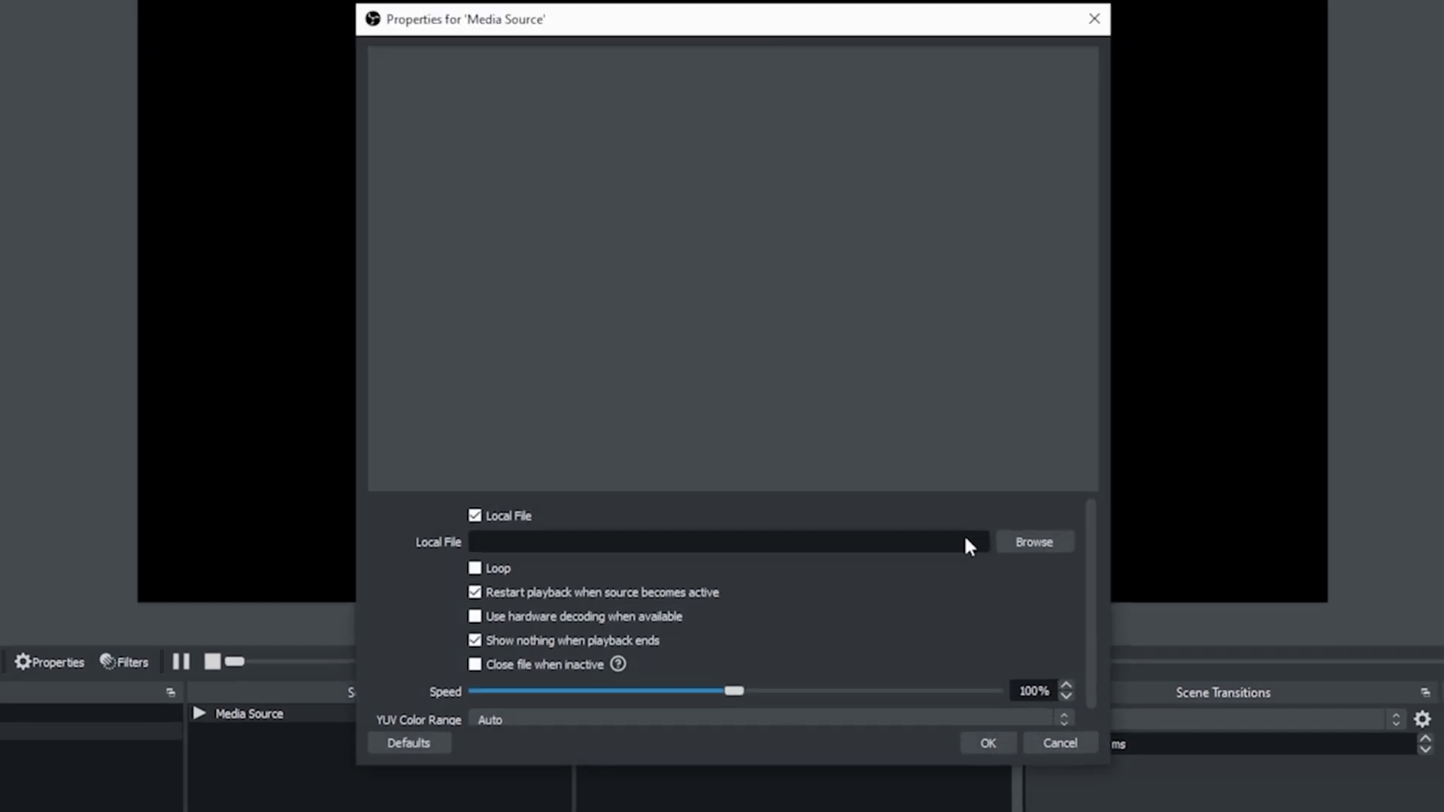
click(999, 548)
scroll(597, 361, down, 2)
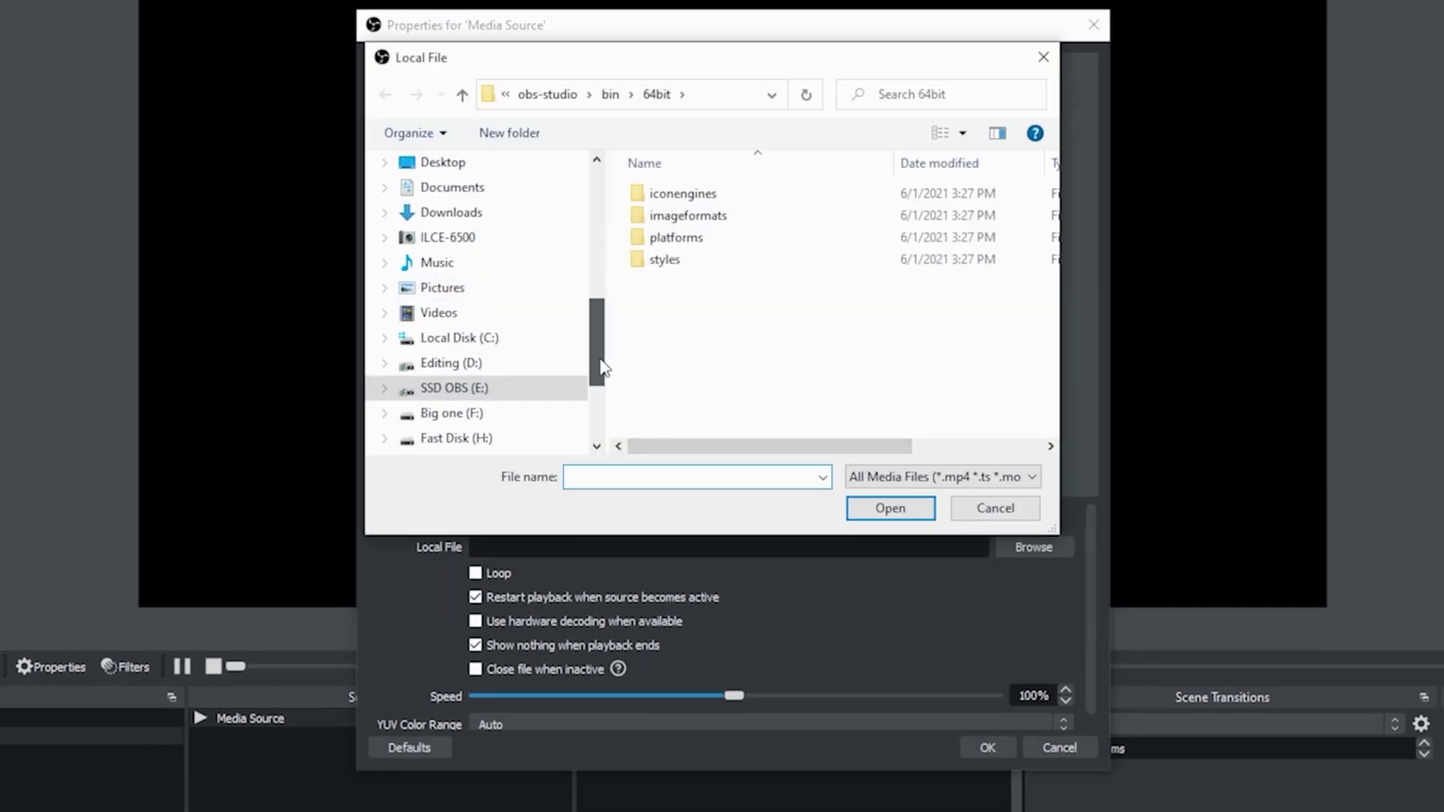
click(452, 312)
double_click(677, 440)
click(752, 403)
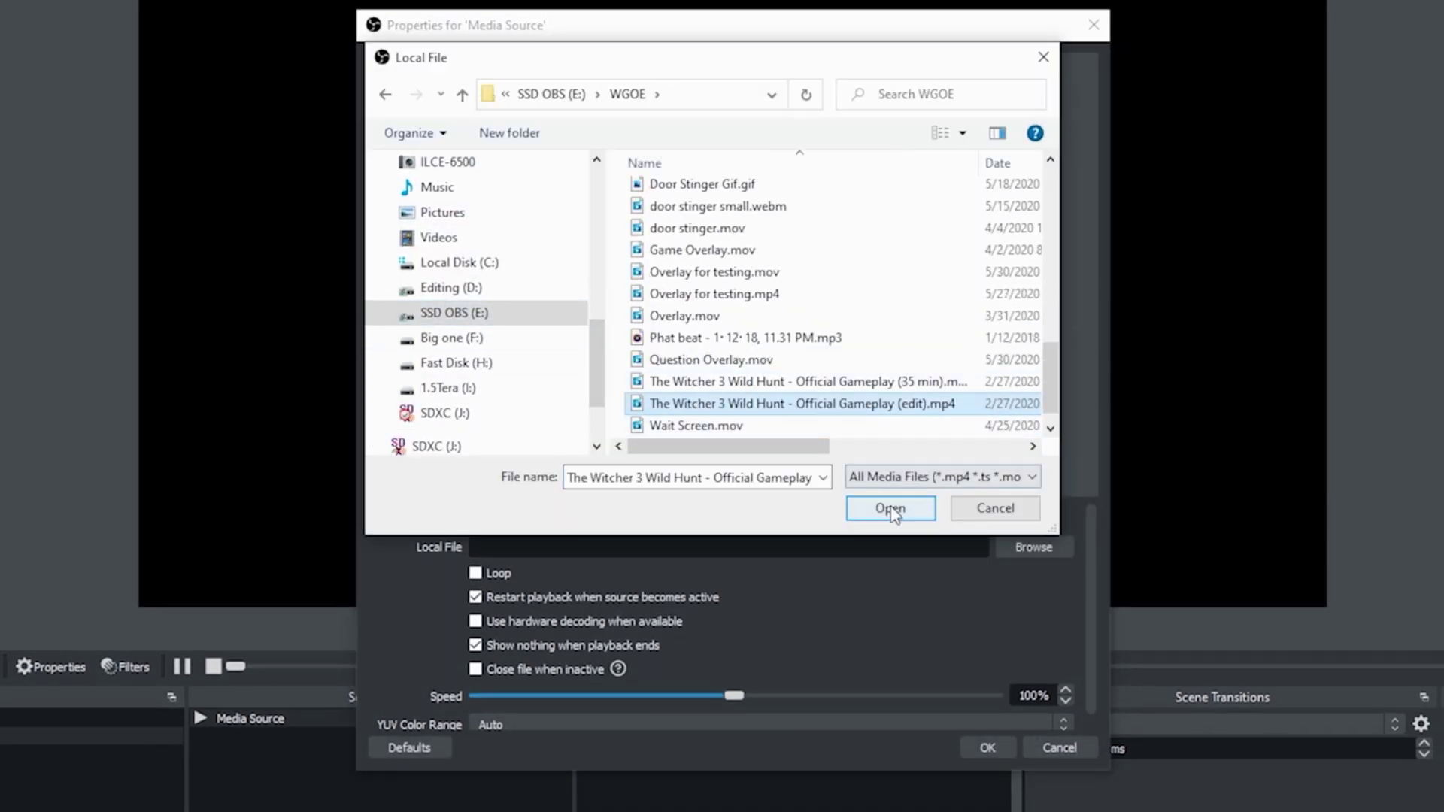
click(890, 508)
click(475, 573)
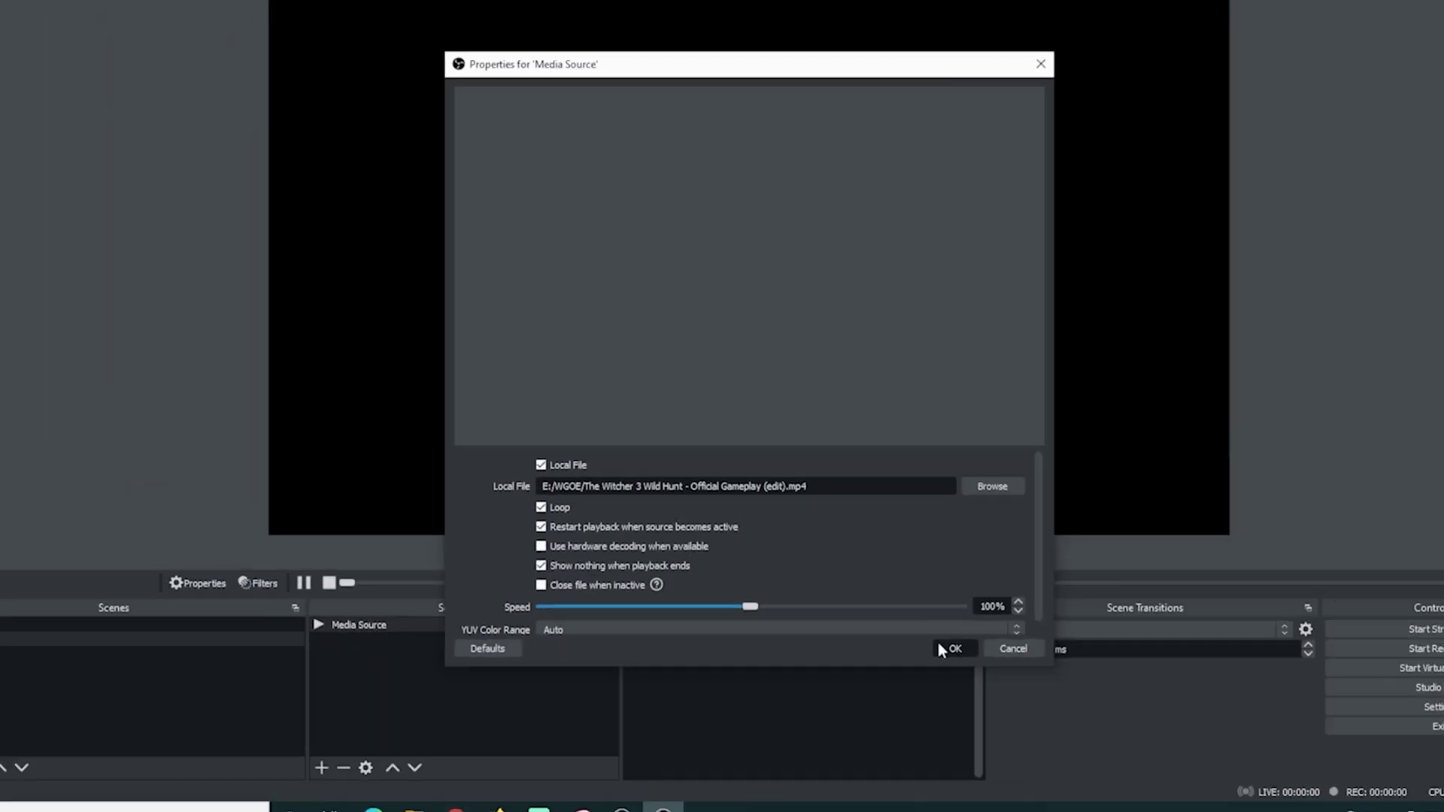
click(949, 649)
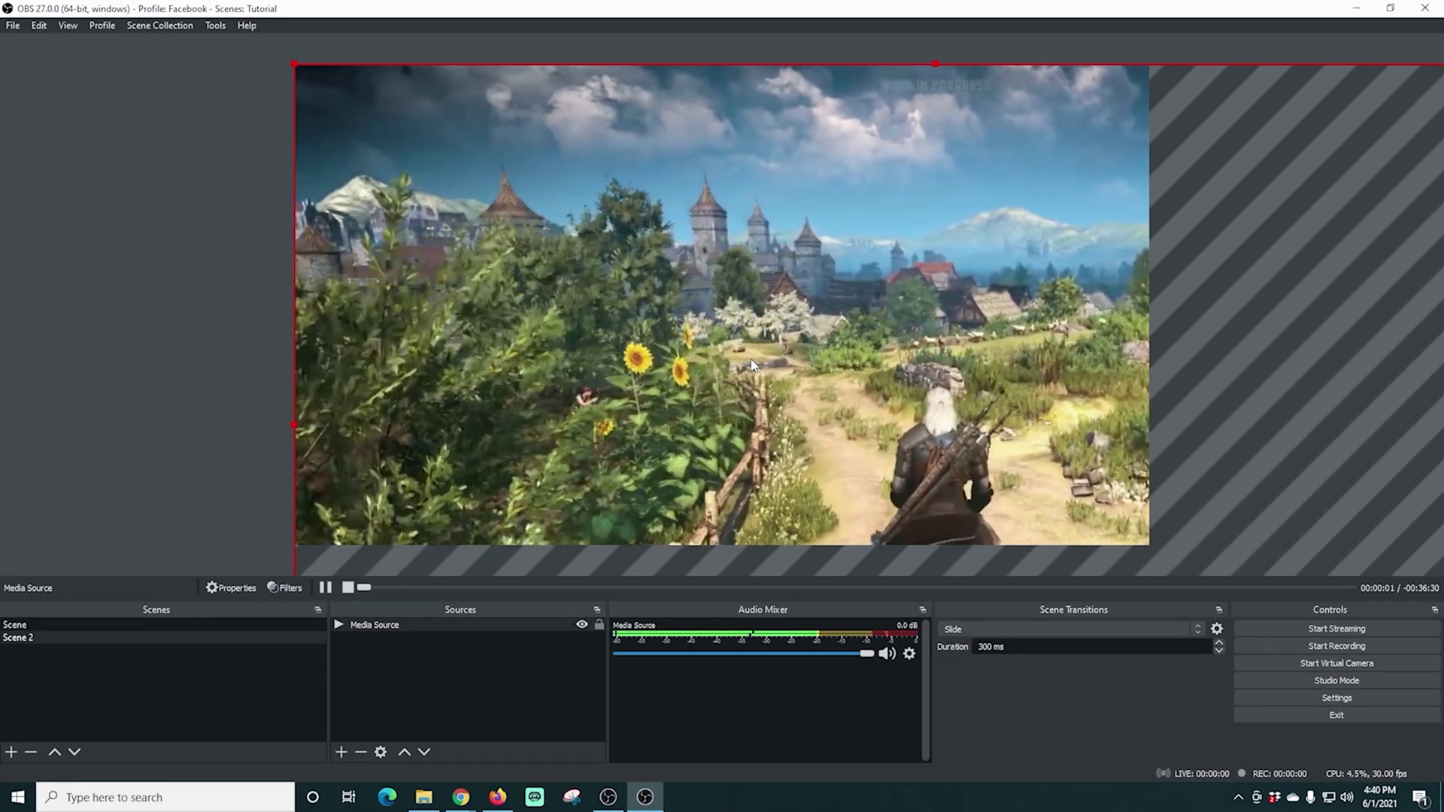
Stretch the gameplay video source to fill the whole canvas
drag(295, 65, 902, 526)
key(ctrl+z)
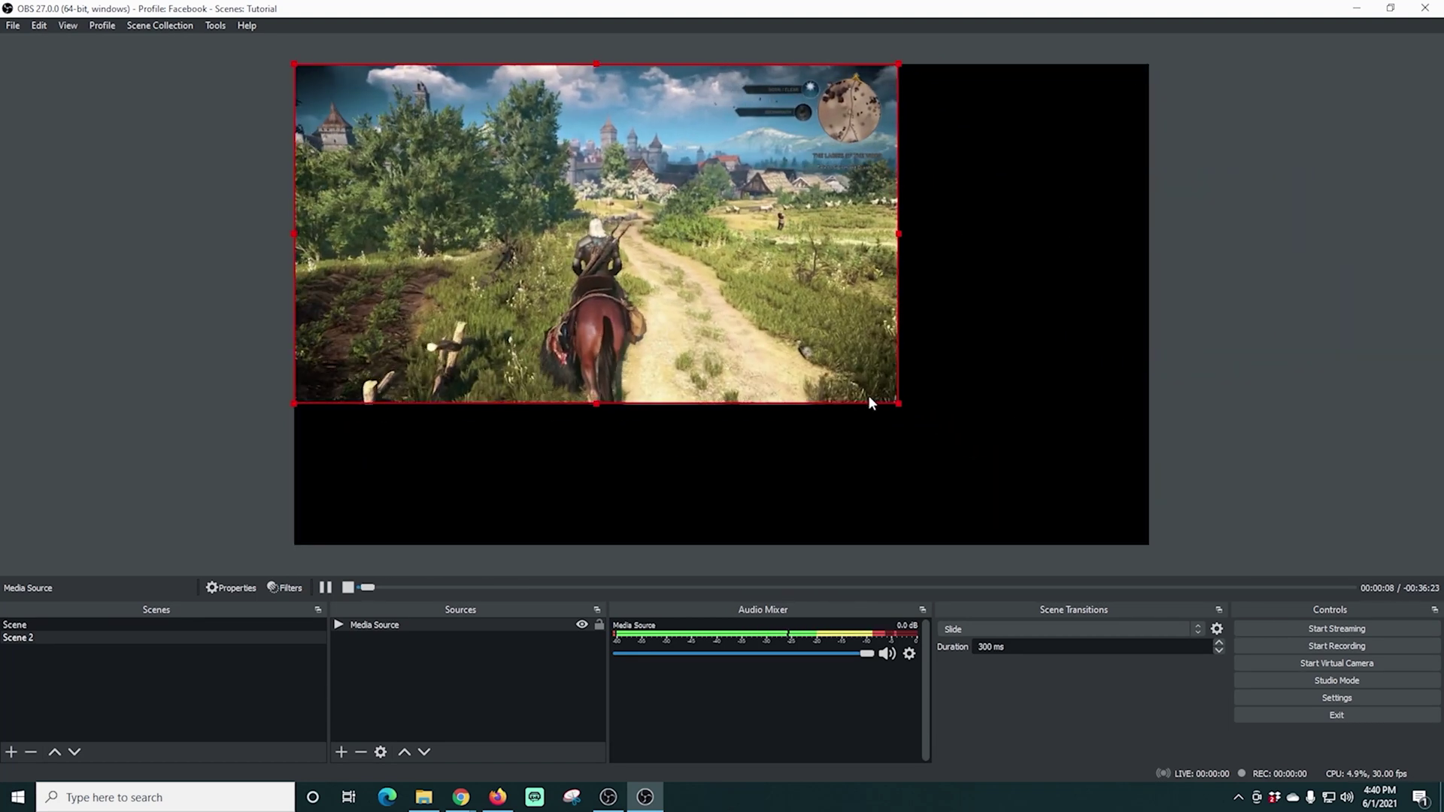
drag(871, 406, 1051, 549)
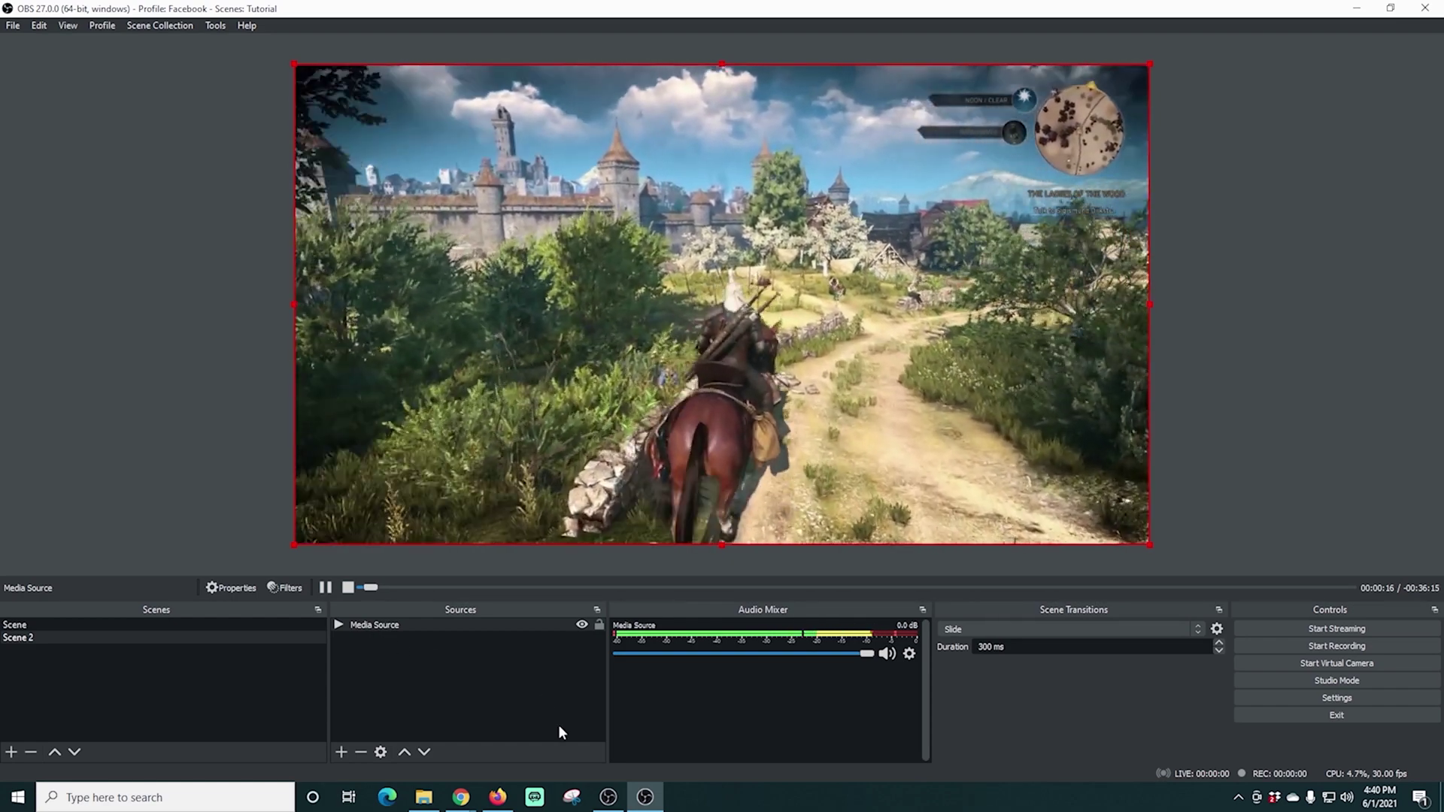
Start streaming to Facebook and bring the Live Producer browser window forward
click(1278, 628)
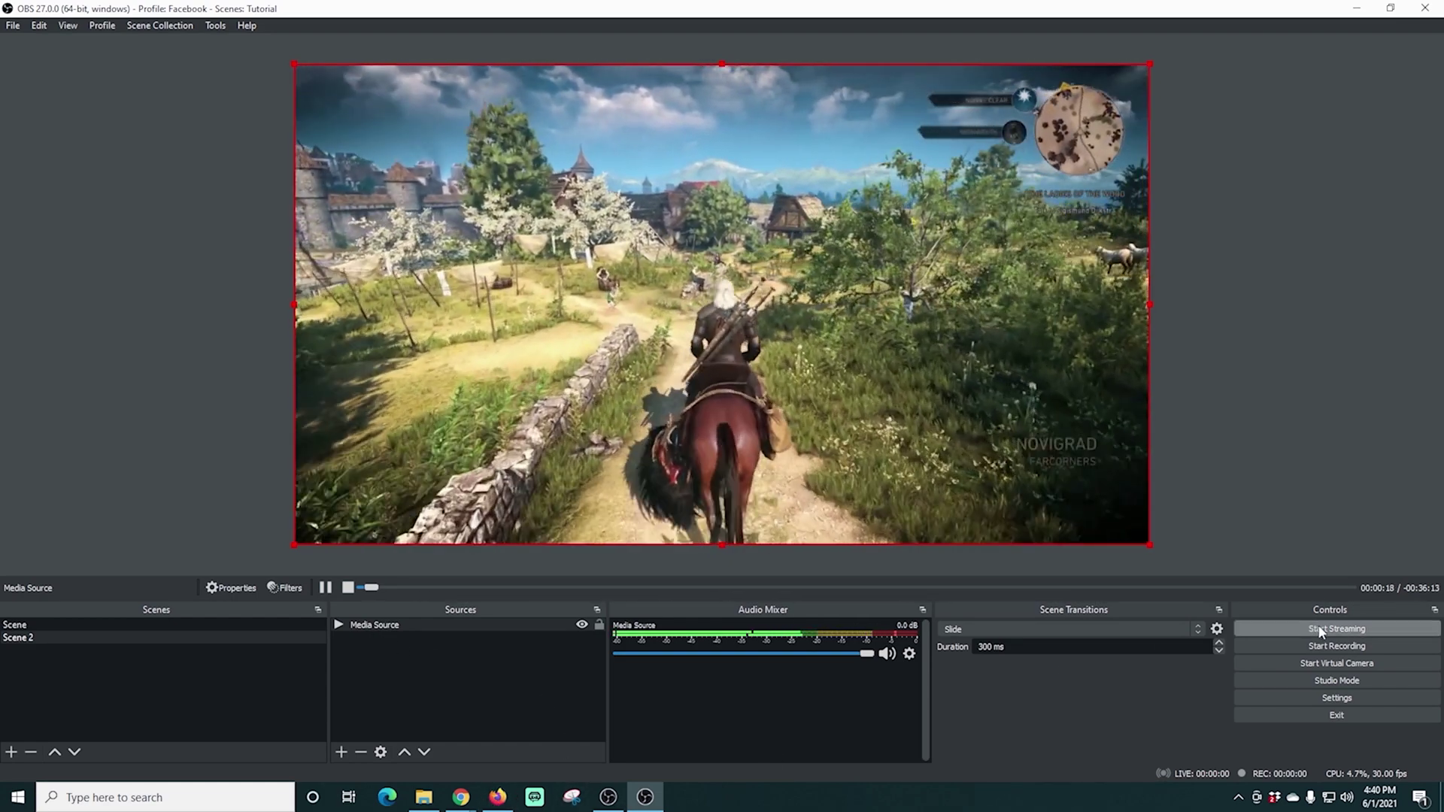
mouse_move(460, 796)
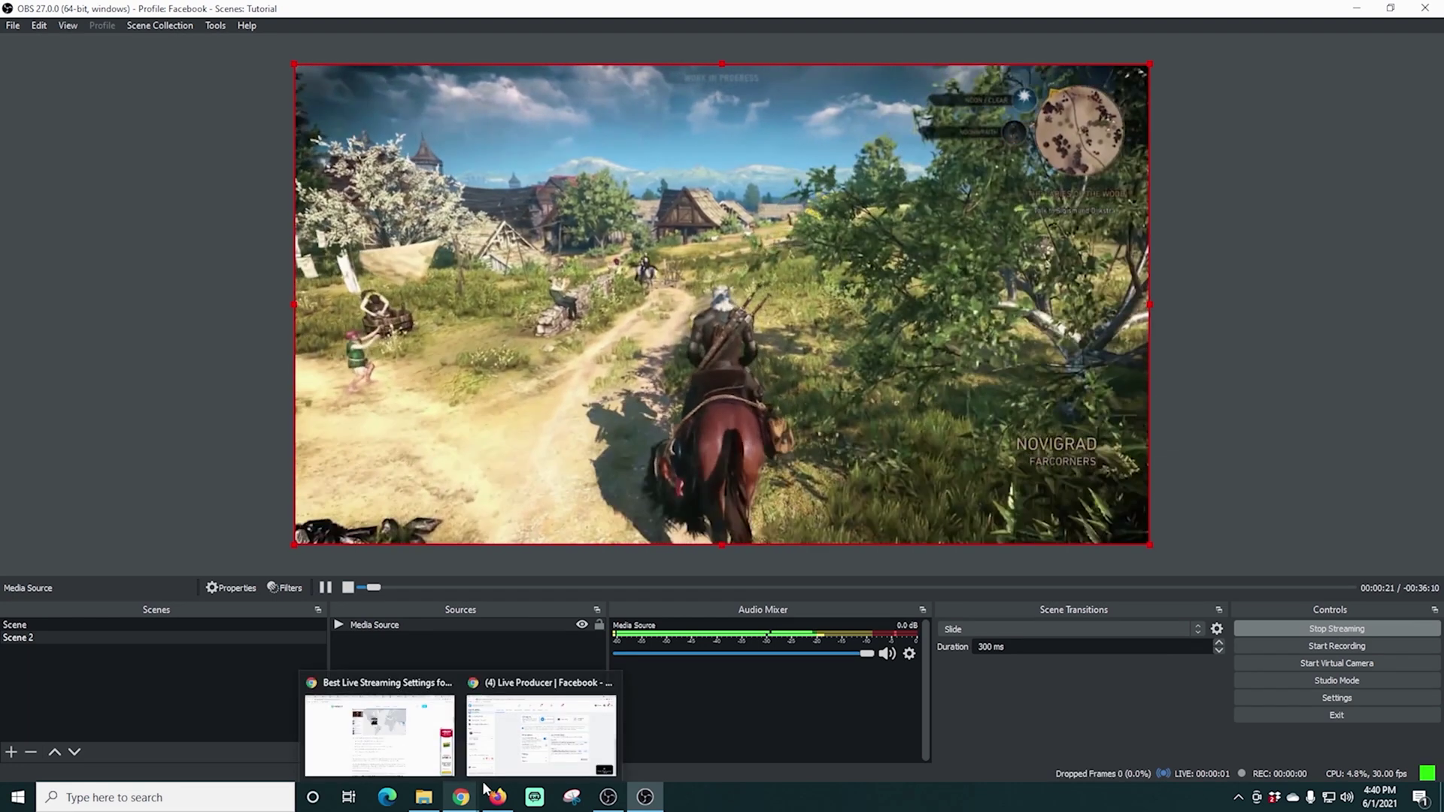
click(514, 758)
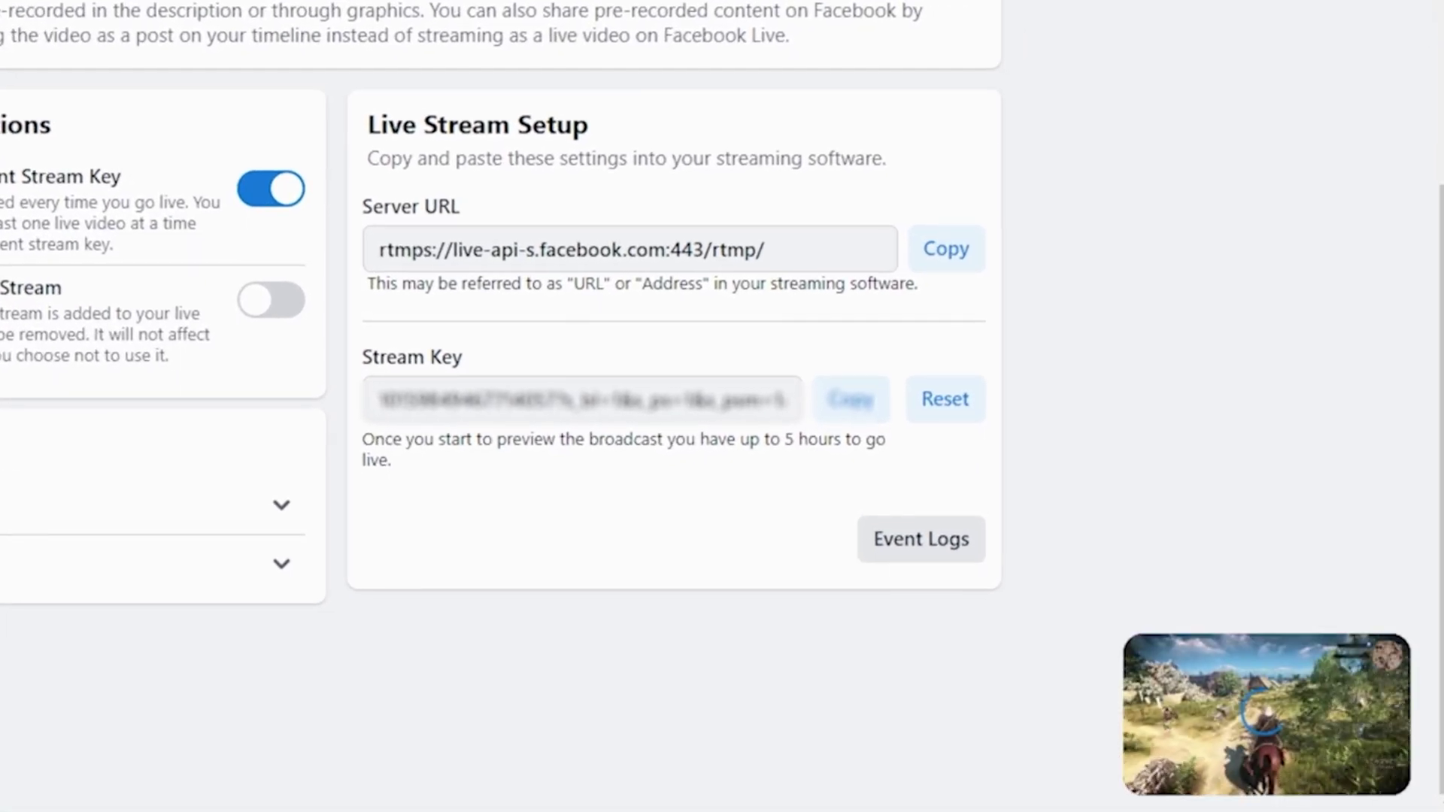
Collapse the live preview in Live Producer to reveal the stream setup
mouse_move(1320, 790)
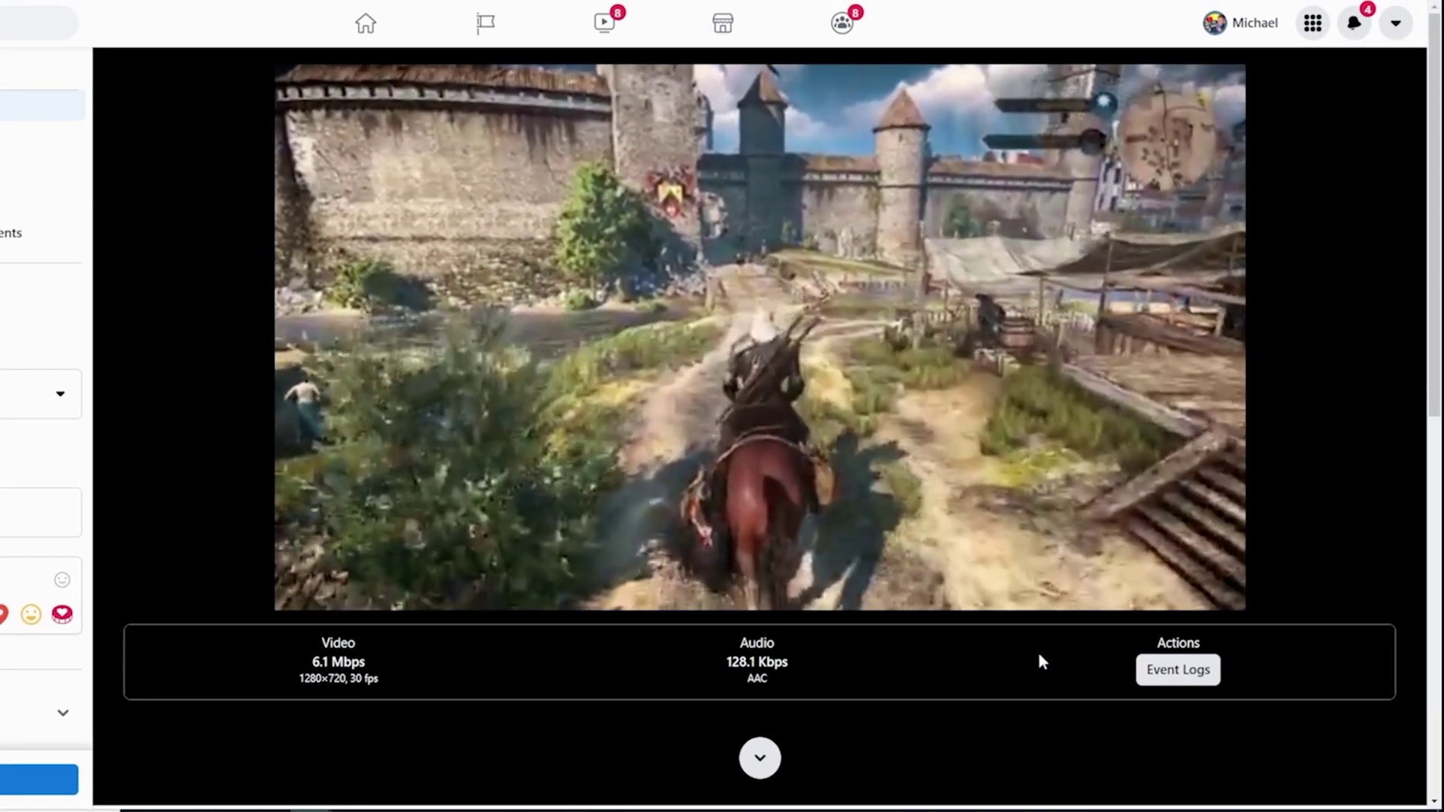
scroll(1128, 654, down, 3)
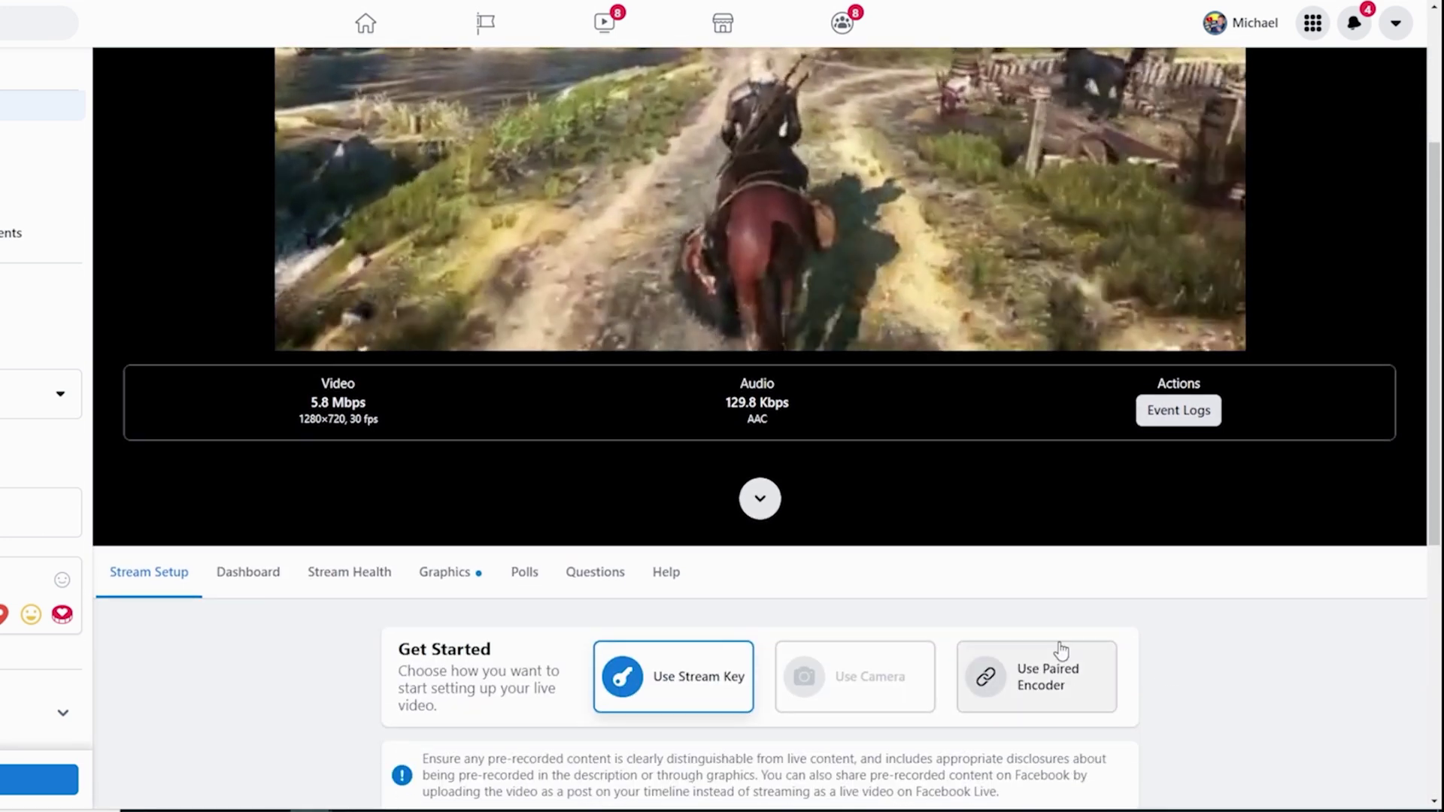
click(760, 500)
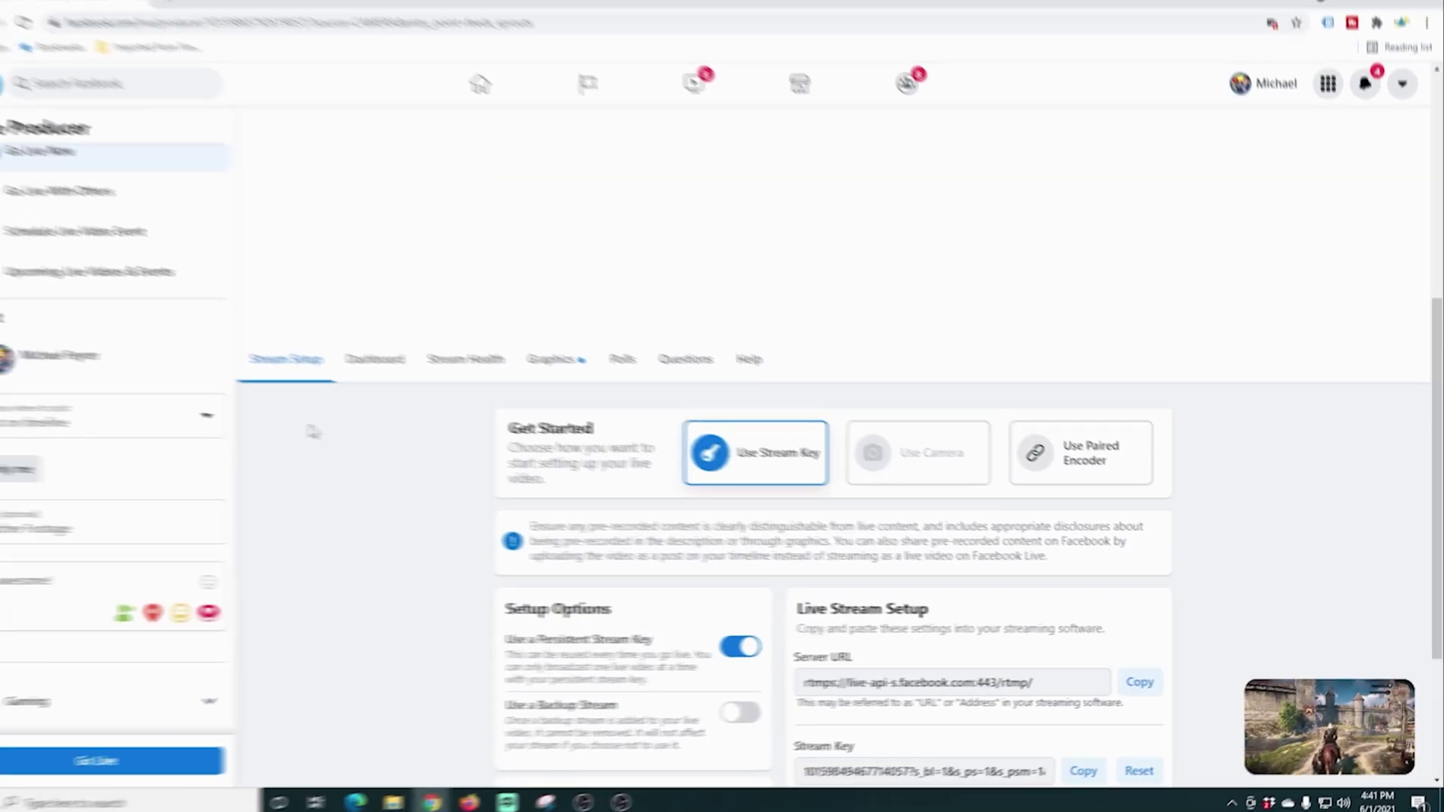
scroll(252, 173, up, 2)
Open the live video's Dashboard tab and scroll through its contents
click(248, 73)
scroll(387, 269, down, 2)
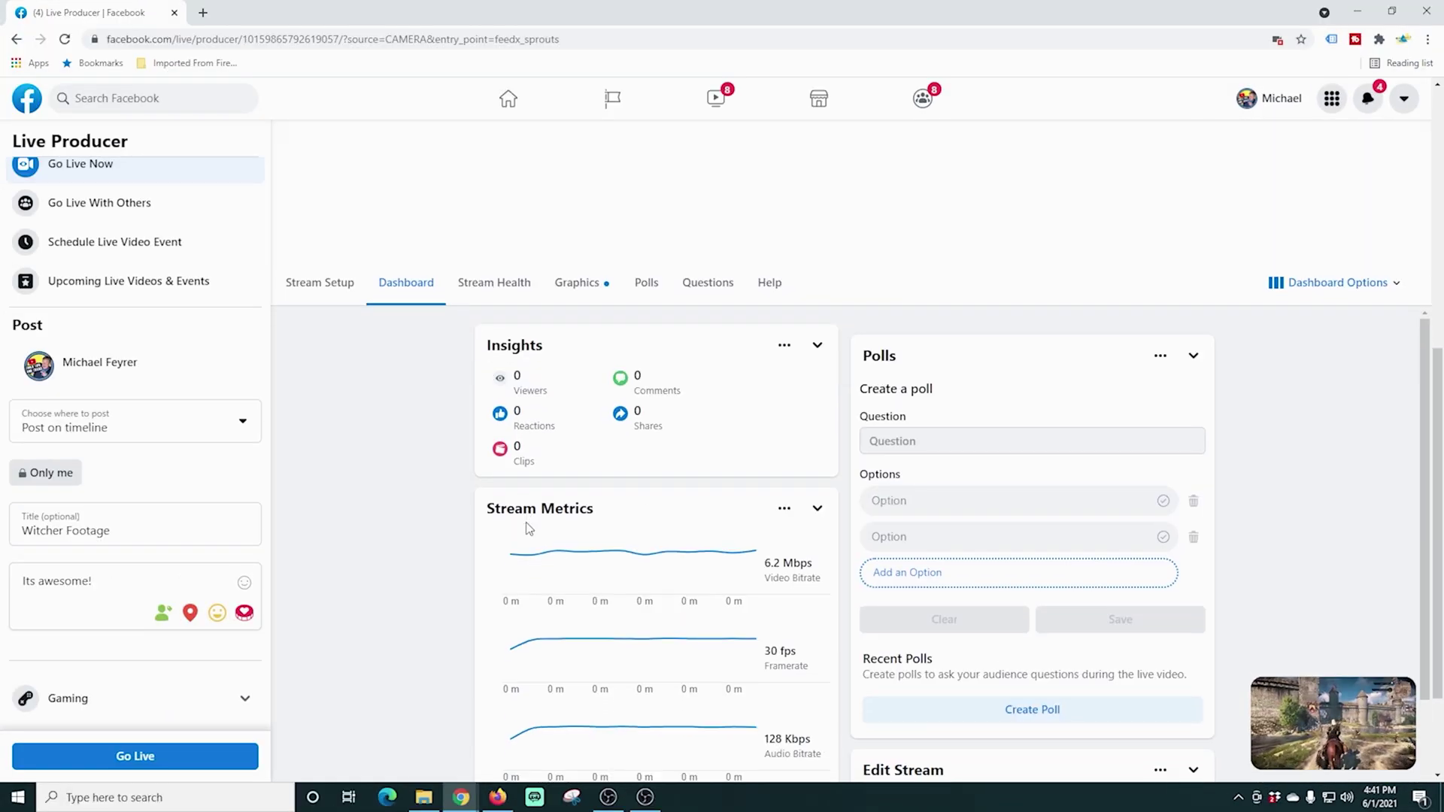
scroll(527, 528, down, 2)
scroll(530, 526, down, 1)
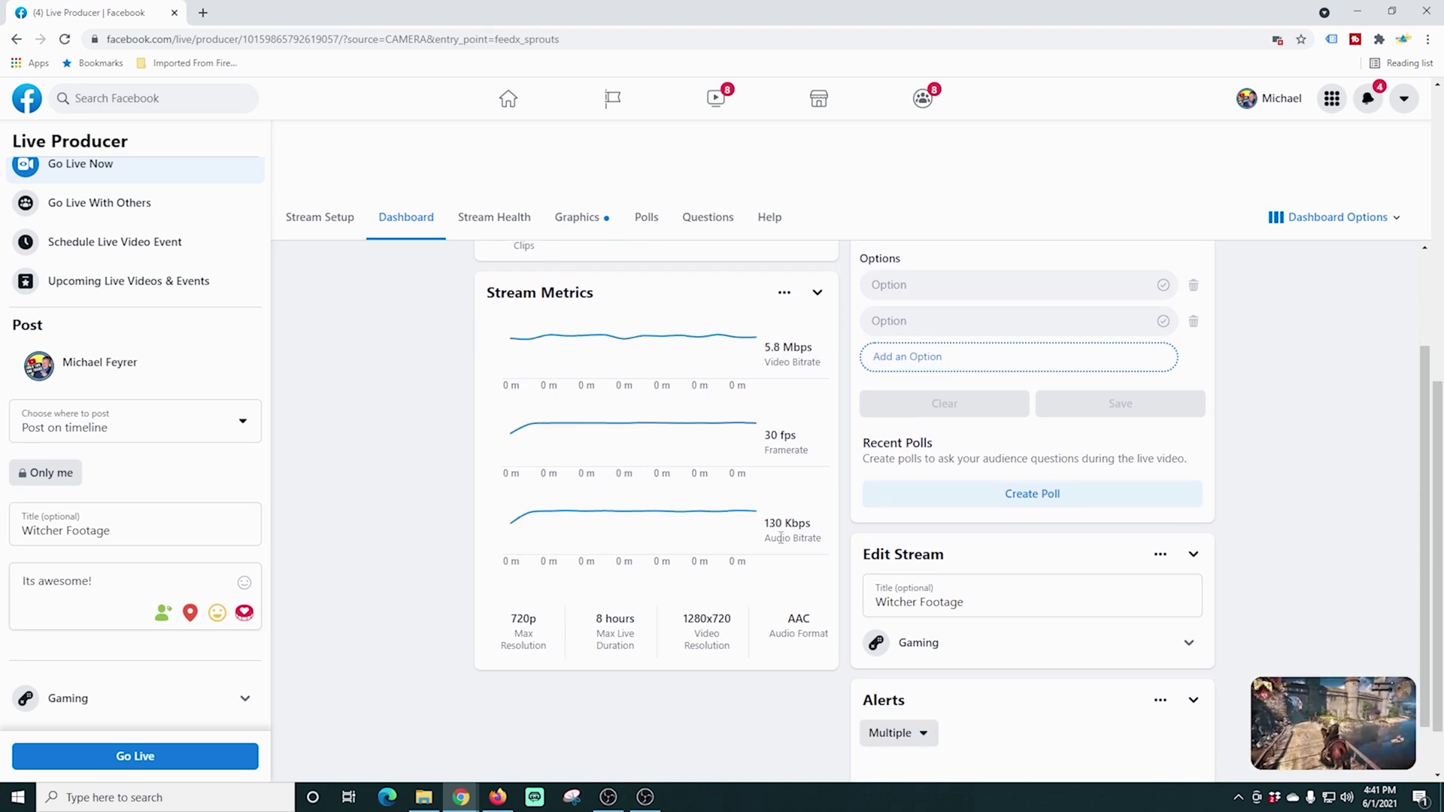
scroll(775, 543, down, 2)
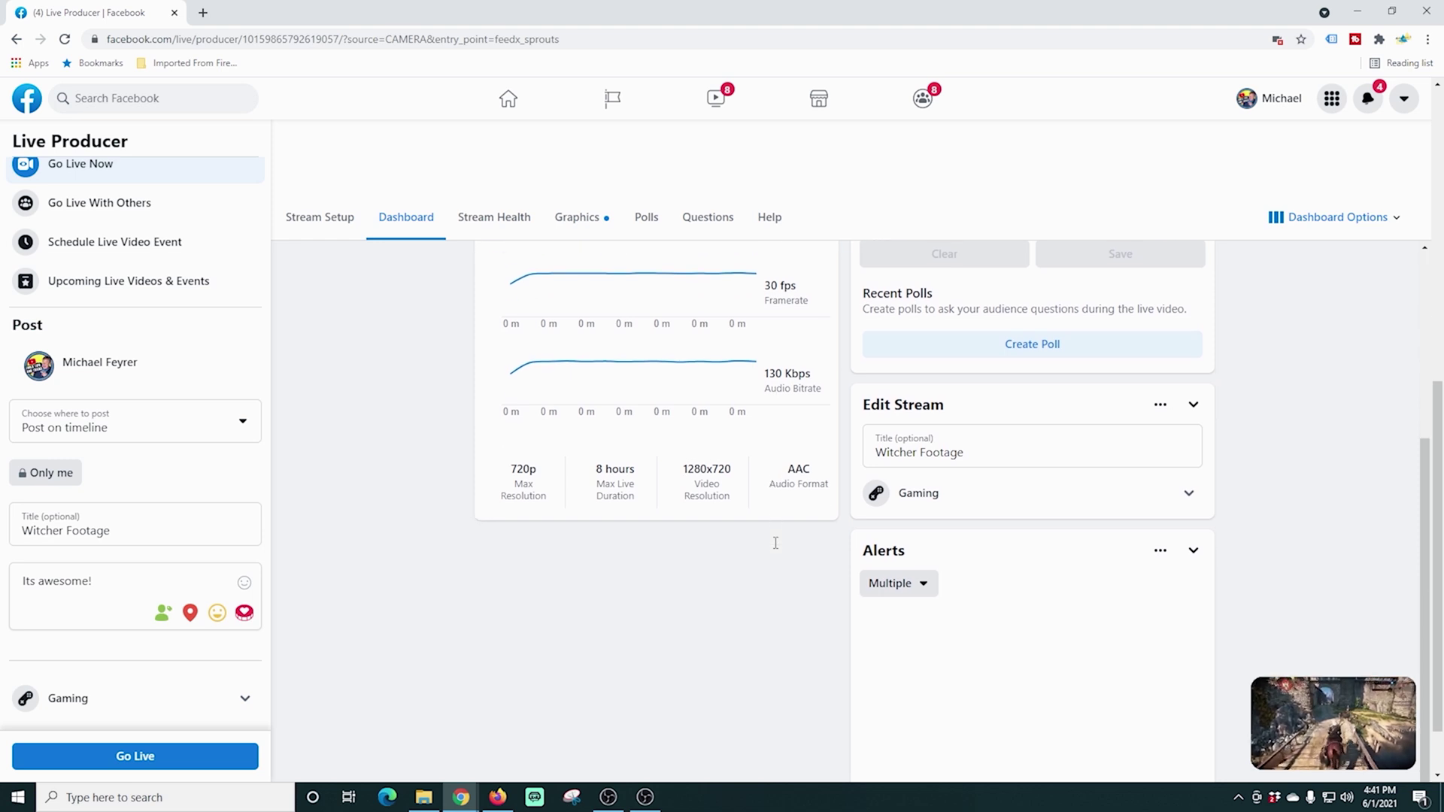
scroll(776, 548, up, 4)
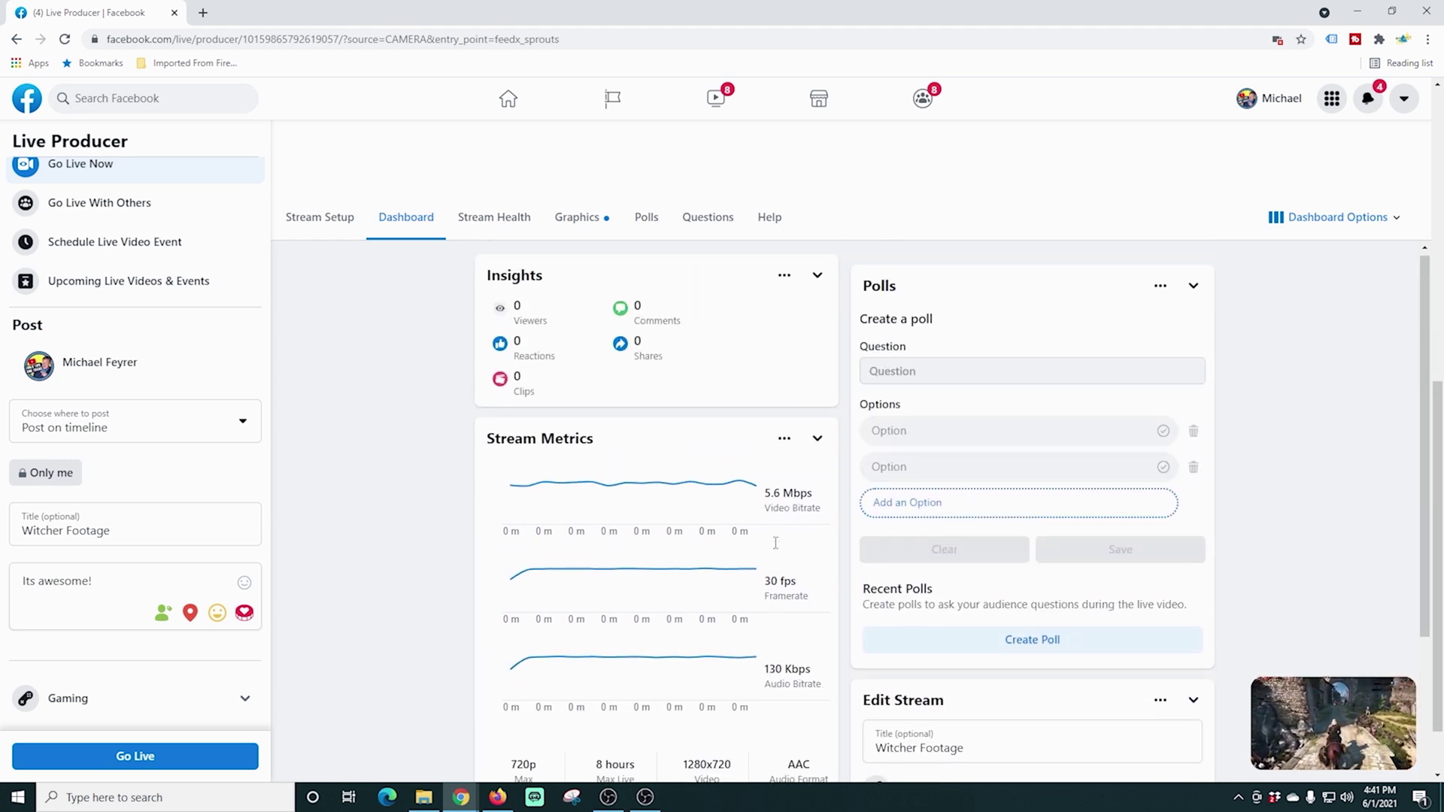
scroll(777, 549, up, 2)
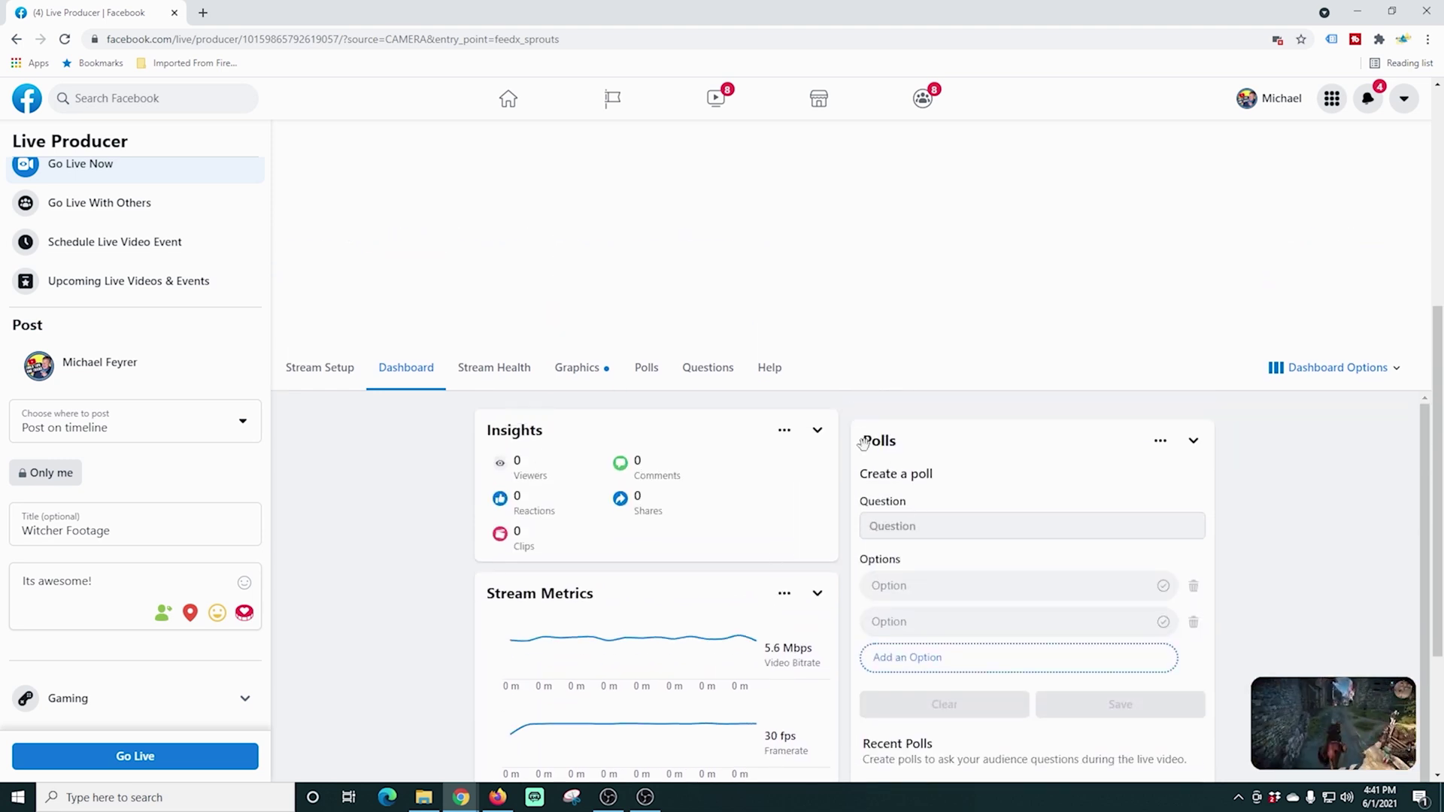
Open Stream Health to see 6.2 Mbps, 1280x720 30 fps video and 129.7 Kbps AAC audio
click(505, 374)
scroll(370, 464, down, 2)
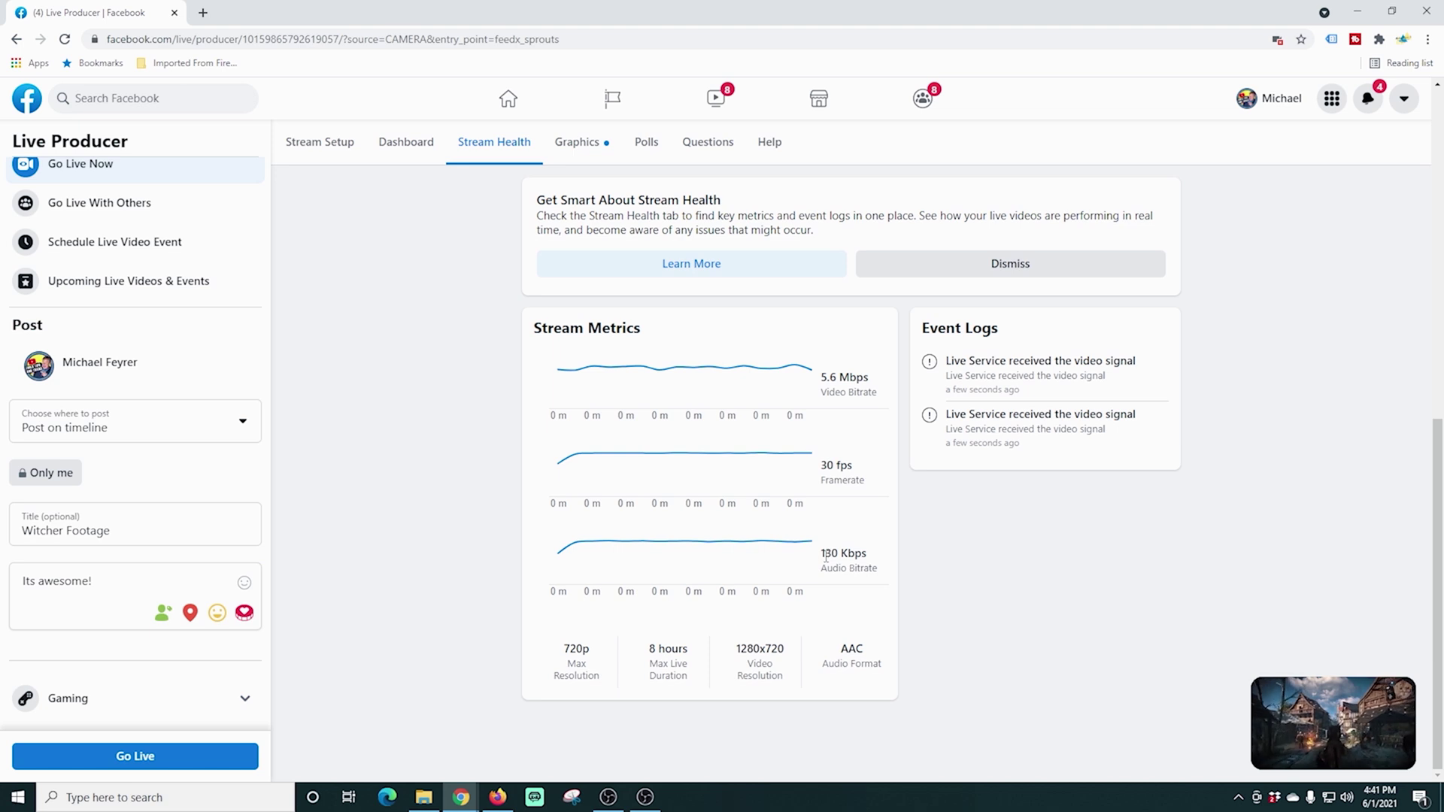
scroll(826, 557, up, 8)
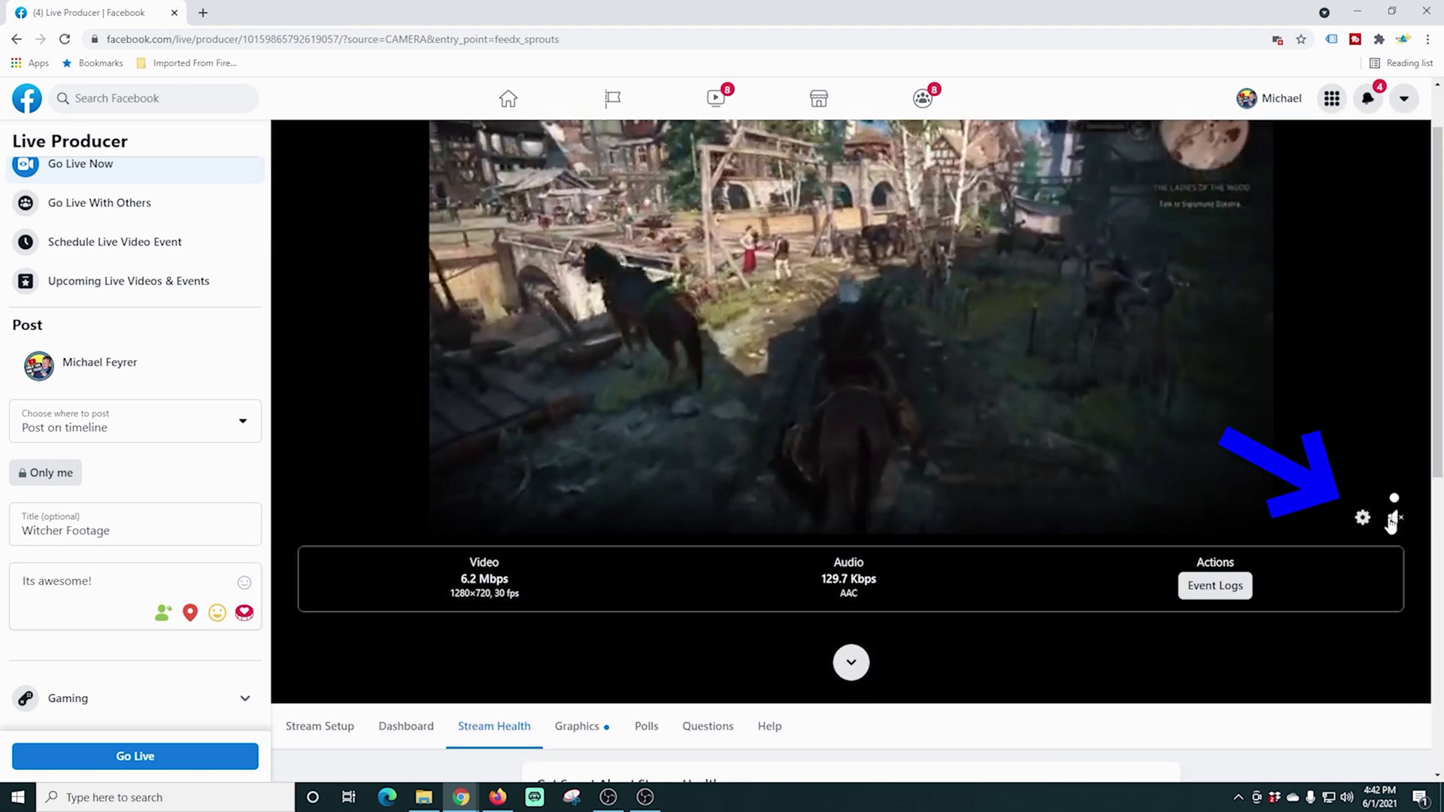
Check the live preview player's Quality options, then close its settings menu
click(1362, 519)
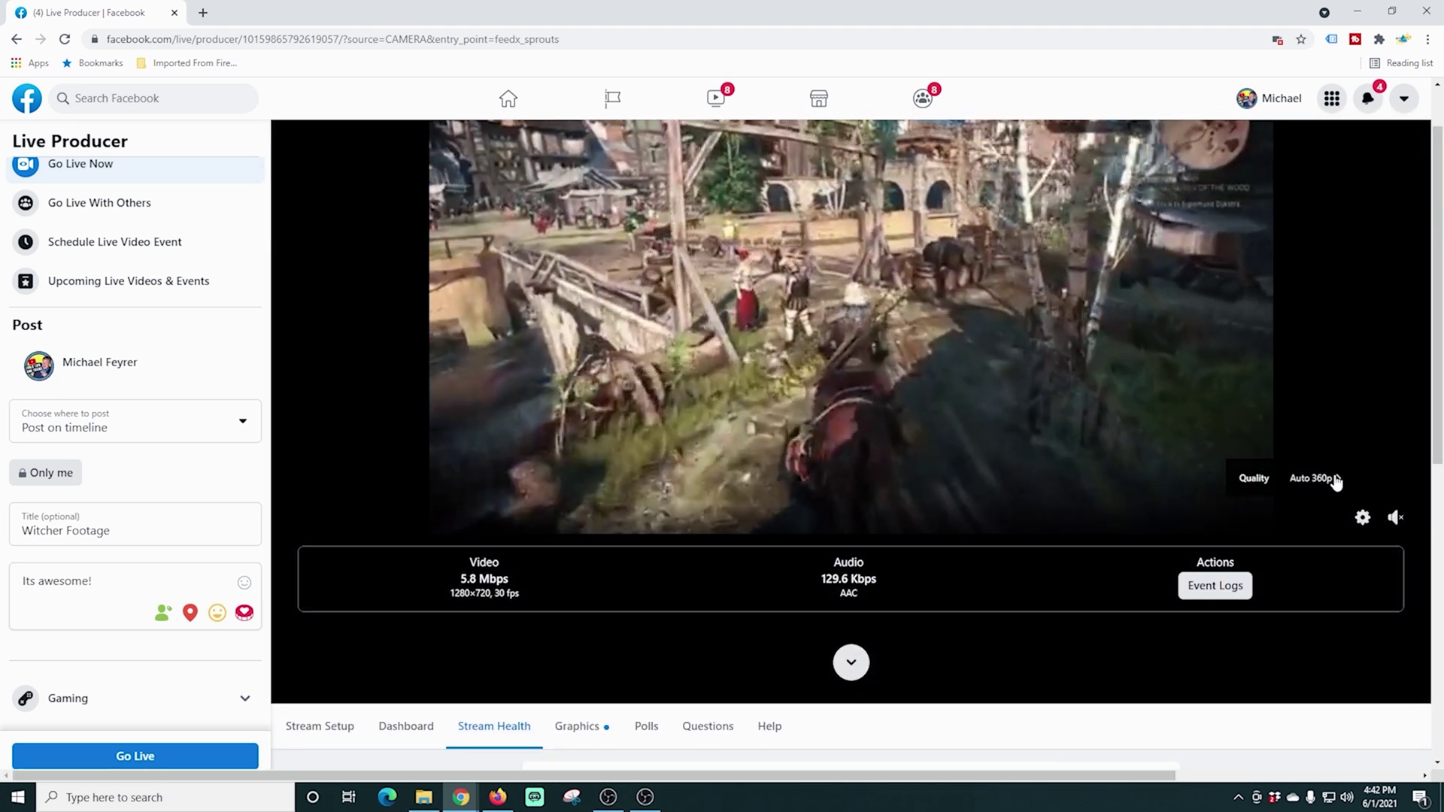
click(1335, 480)
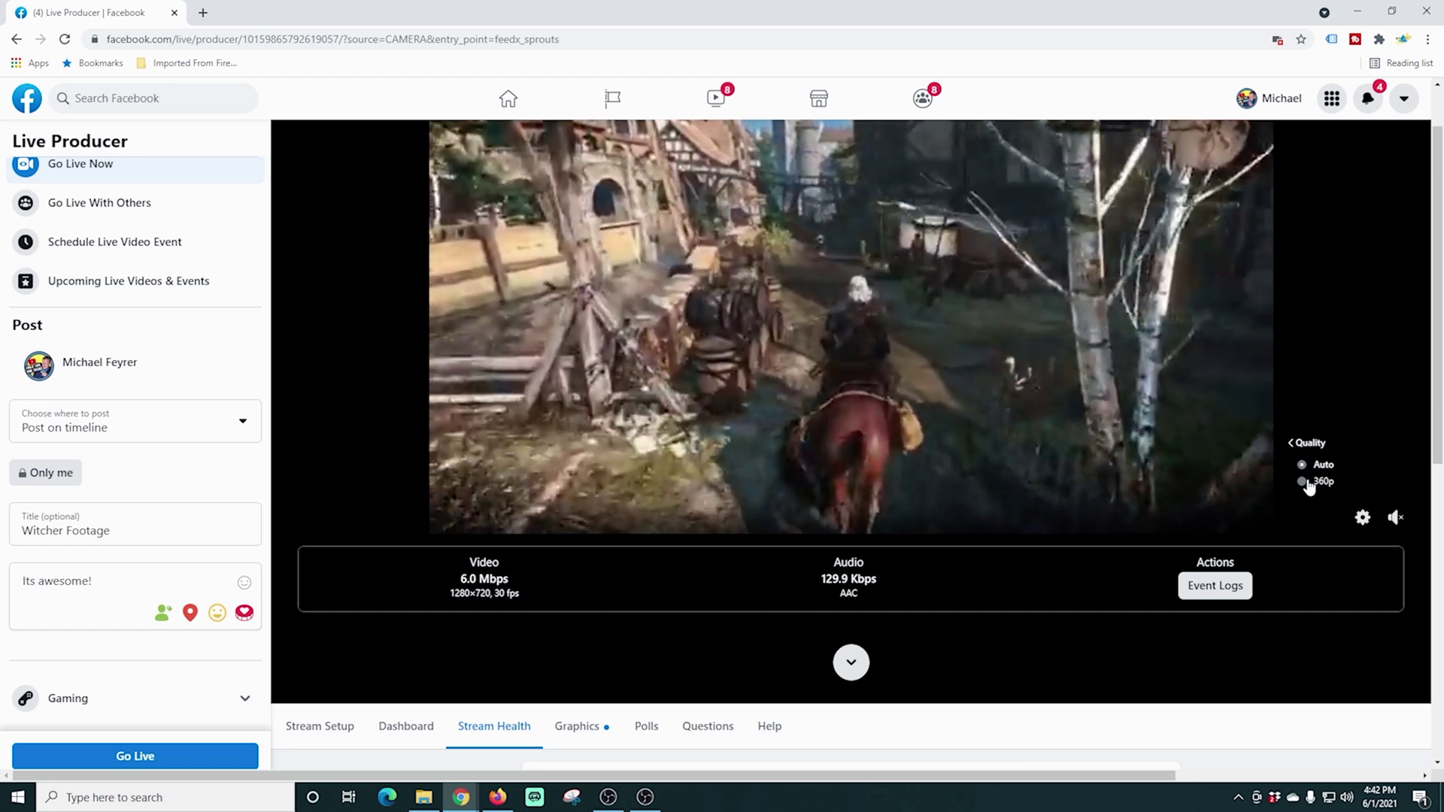
click(1301, 464)
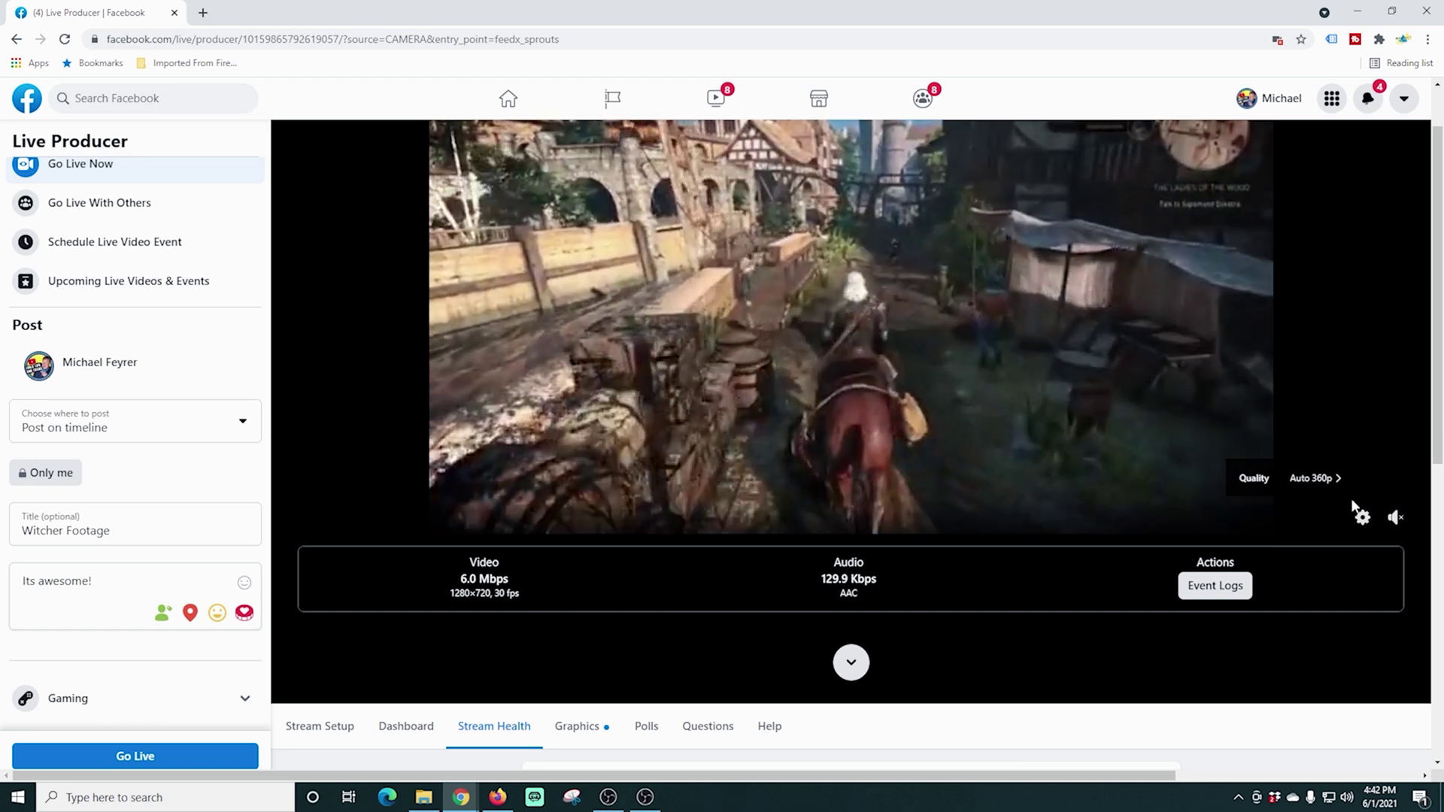
click(1362, 519)
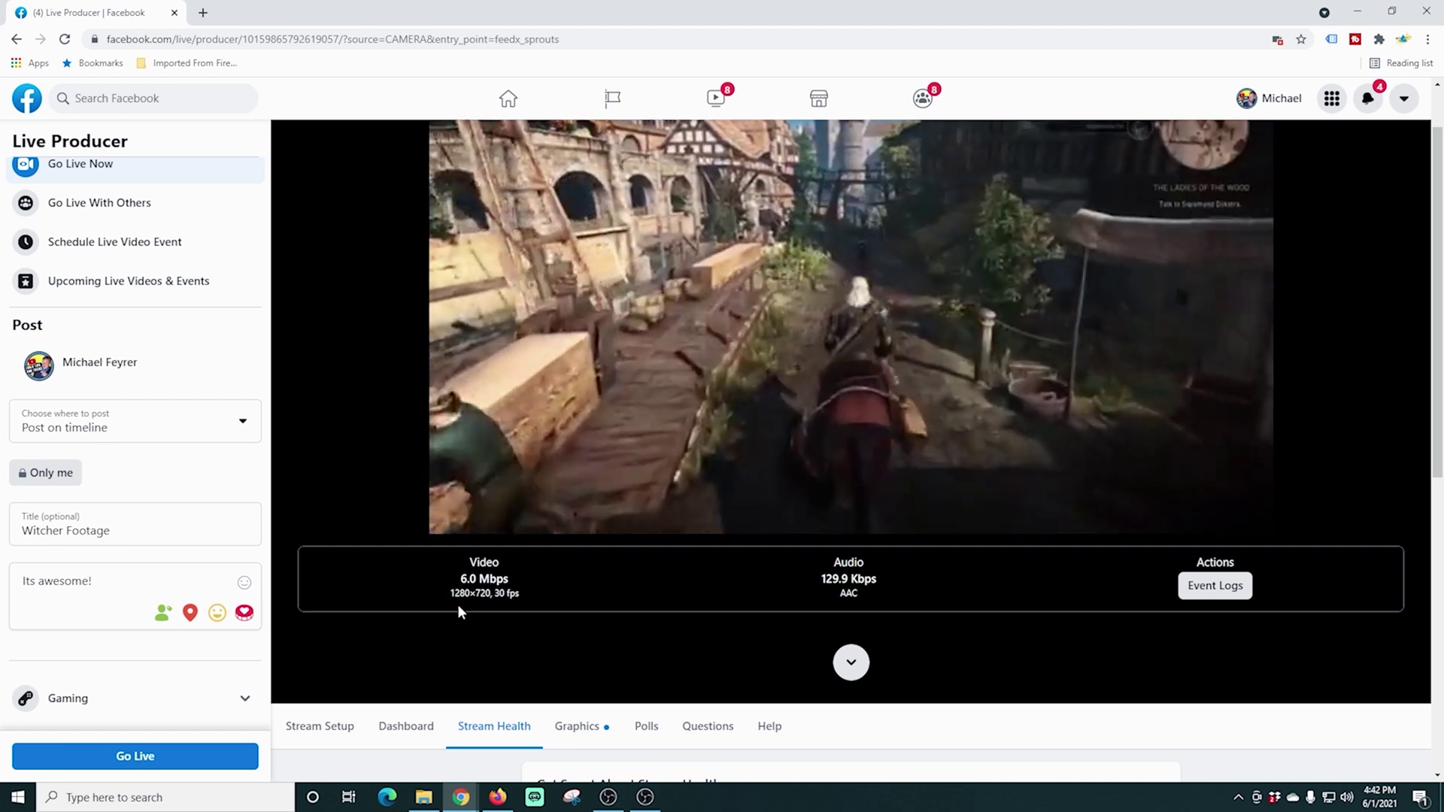
Highlight the 1280×720 resolution stat, switch to the Dashboard and go live
double_click(471, 593)
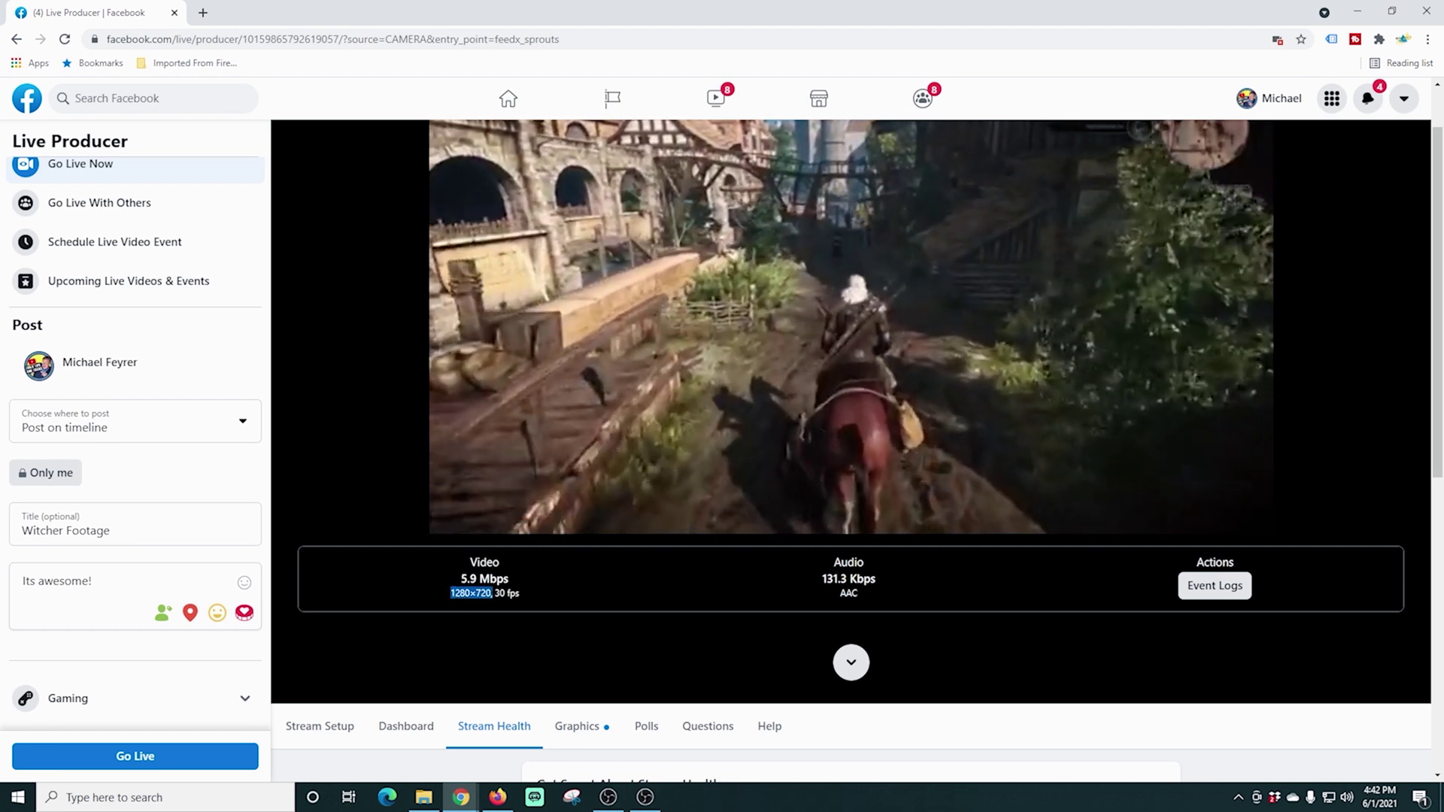
click(406, 725)
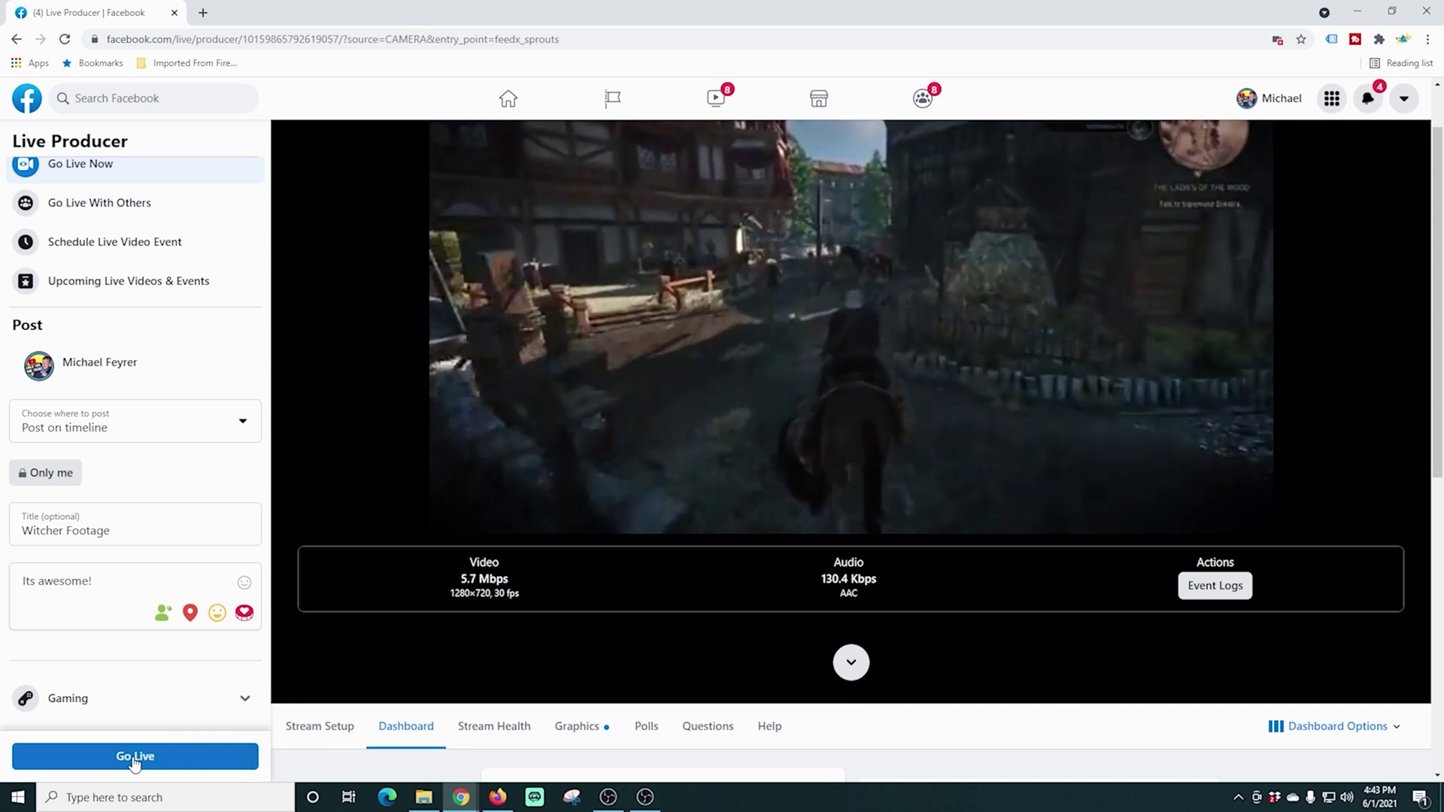
click(135, 756)
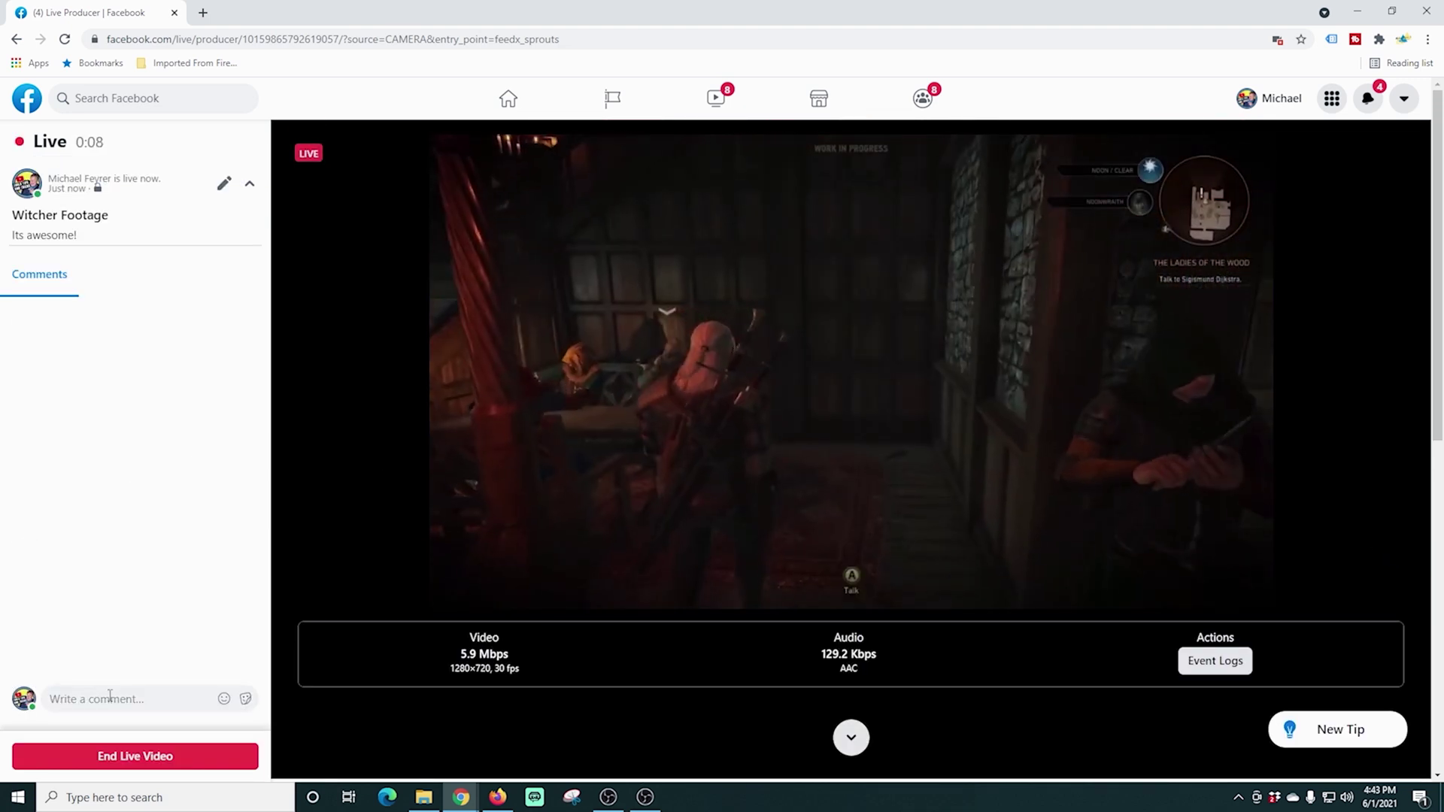
Post the test comment 'You can cee chat he' and edit the live post's description
text(You )
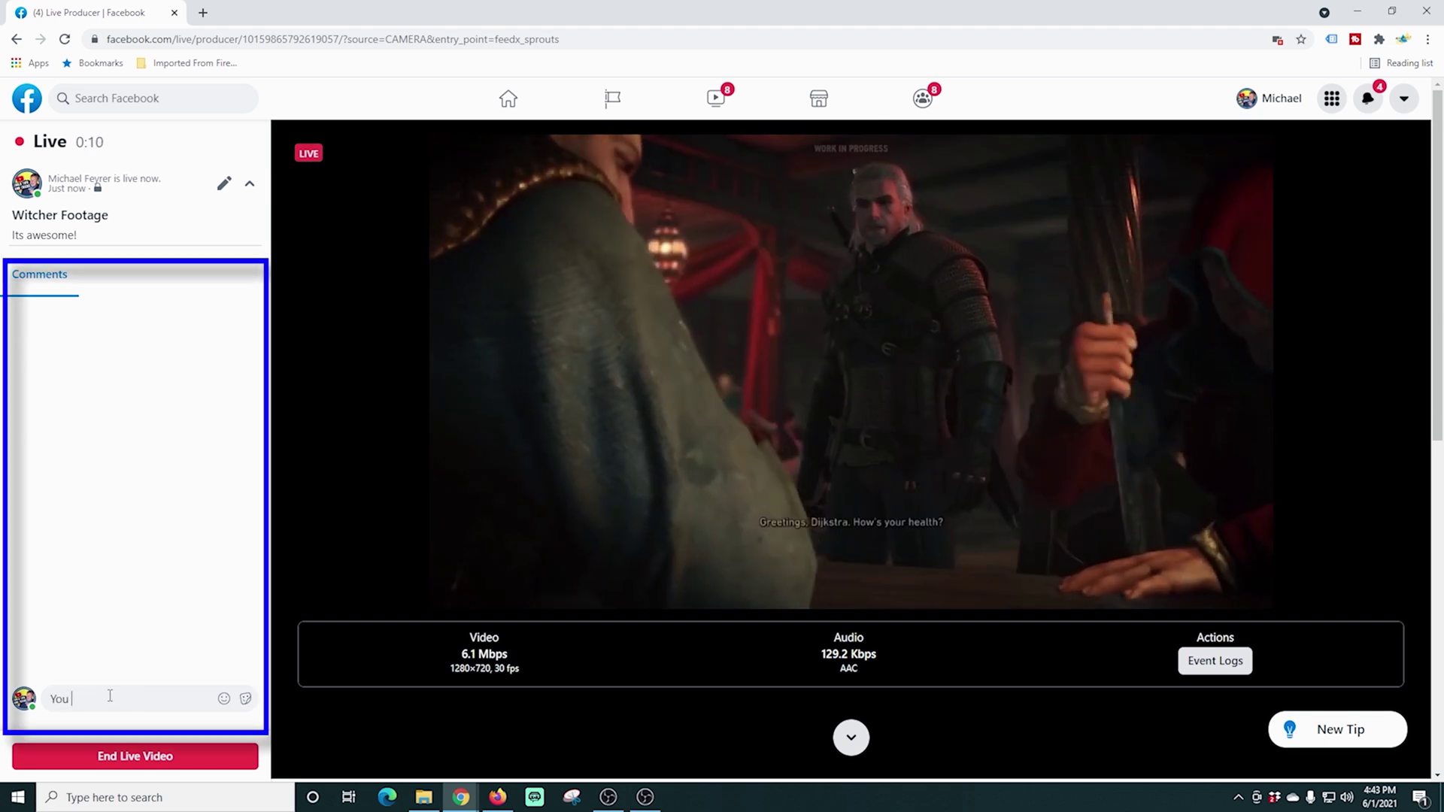
text(can )
text(ch)
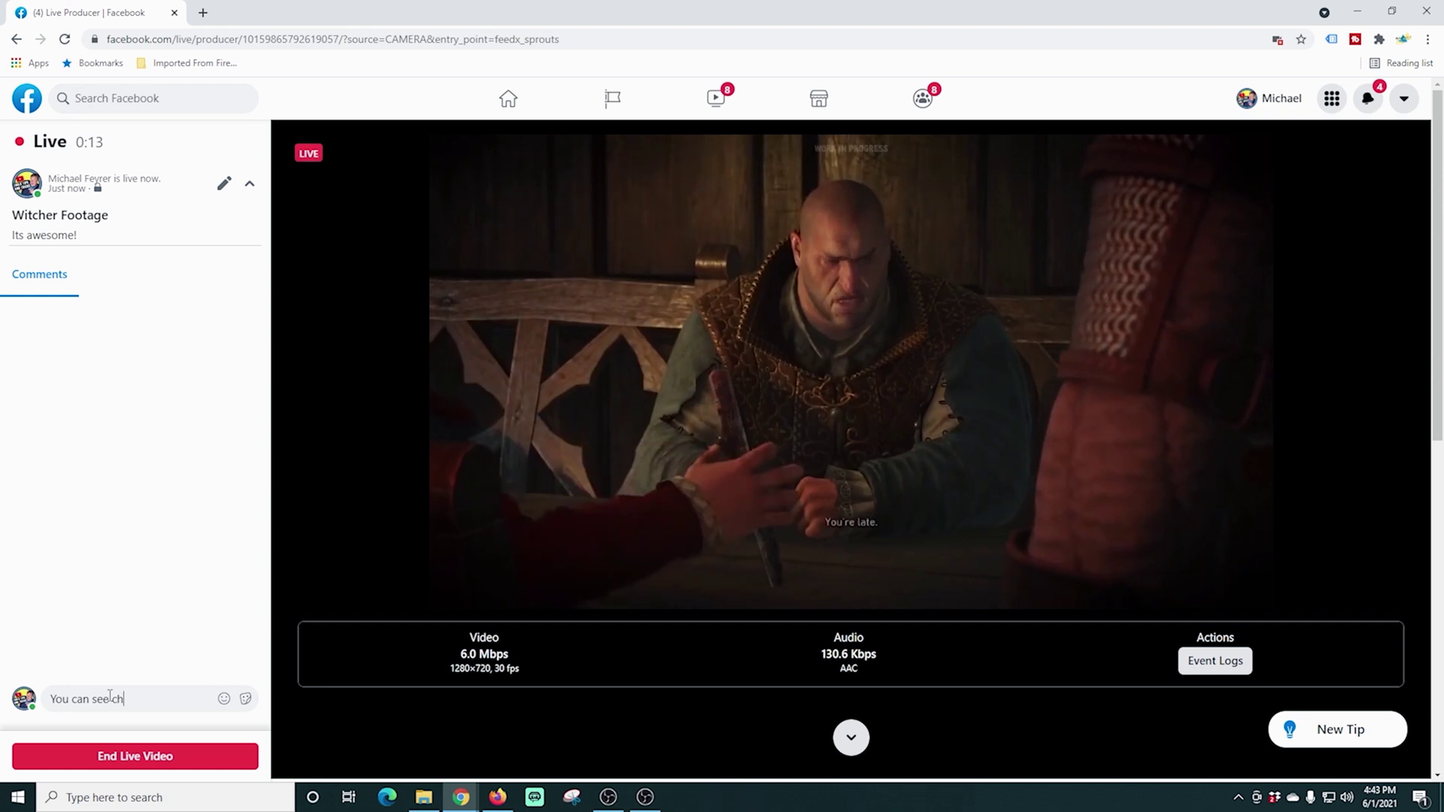
text(ee chat he)
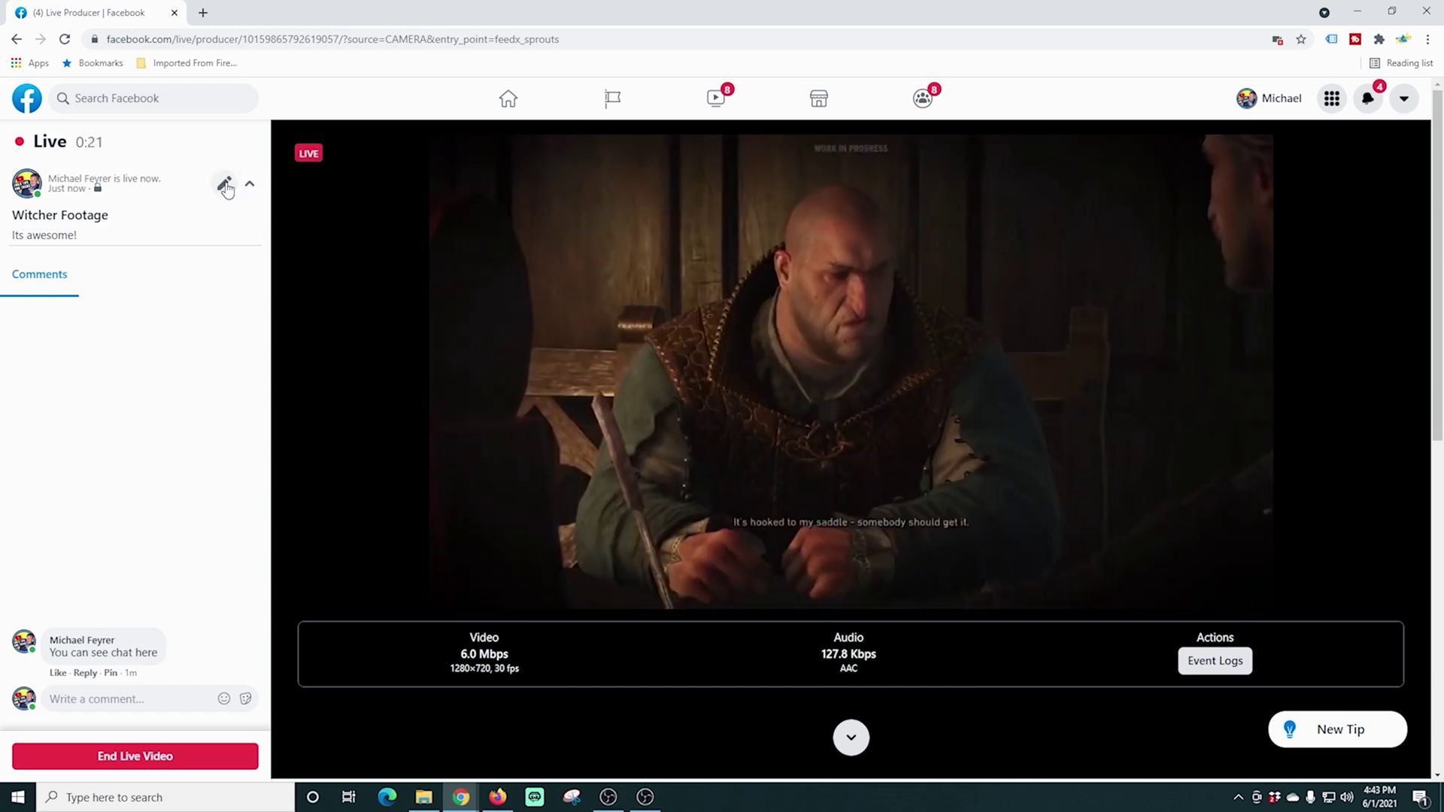
click(225, 185)
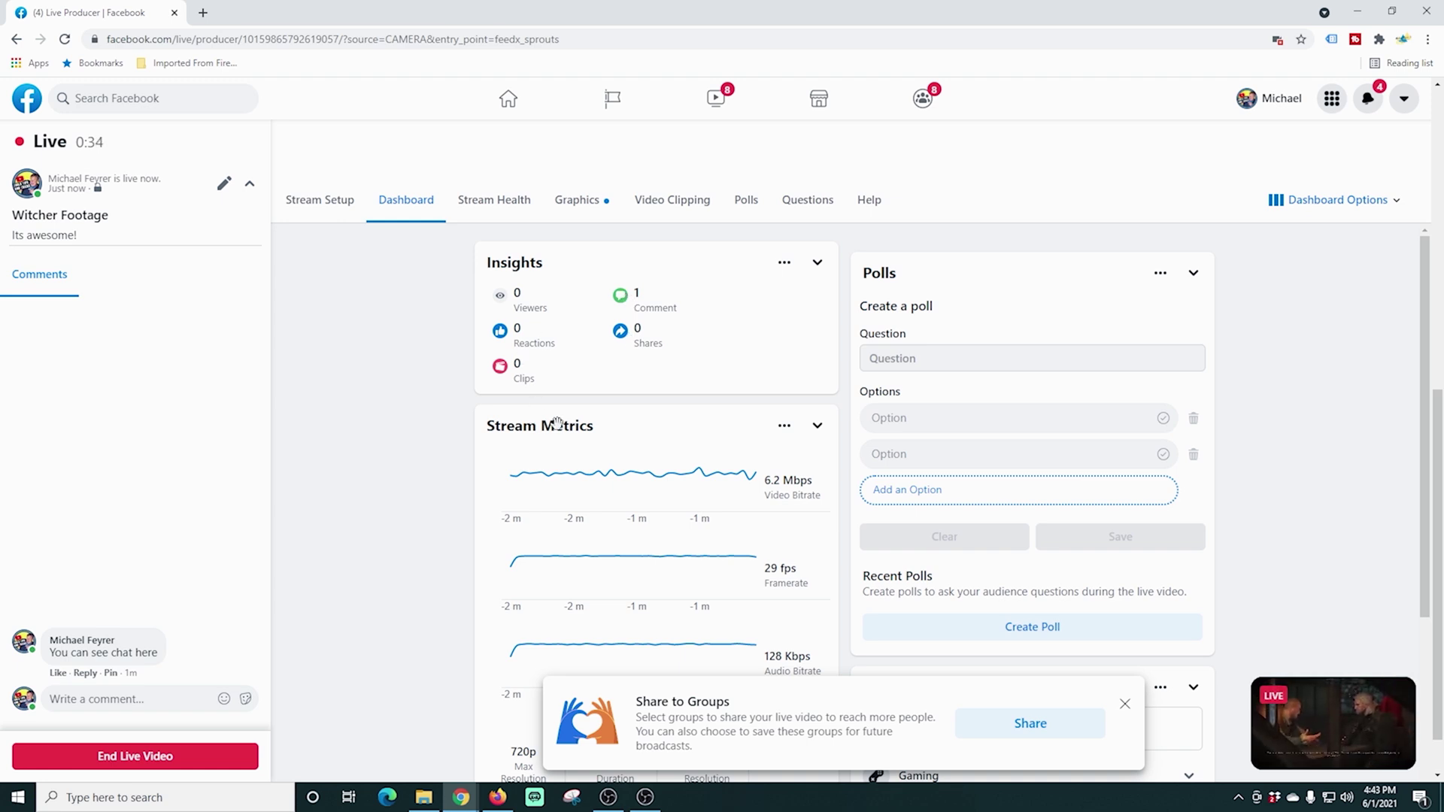
scroll(572, 436, down, 2)
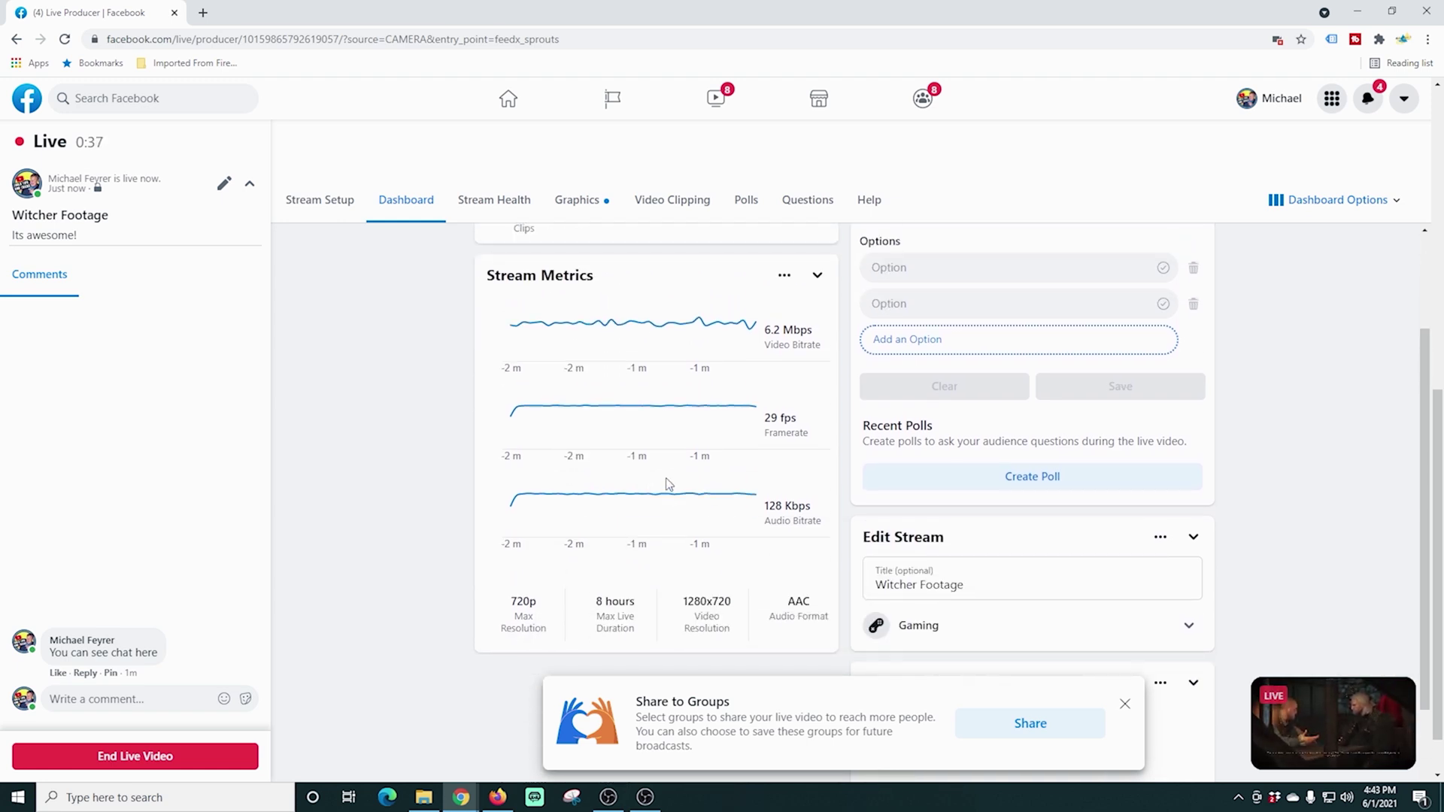
scroll(668, 481, up, 4)
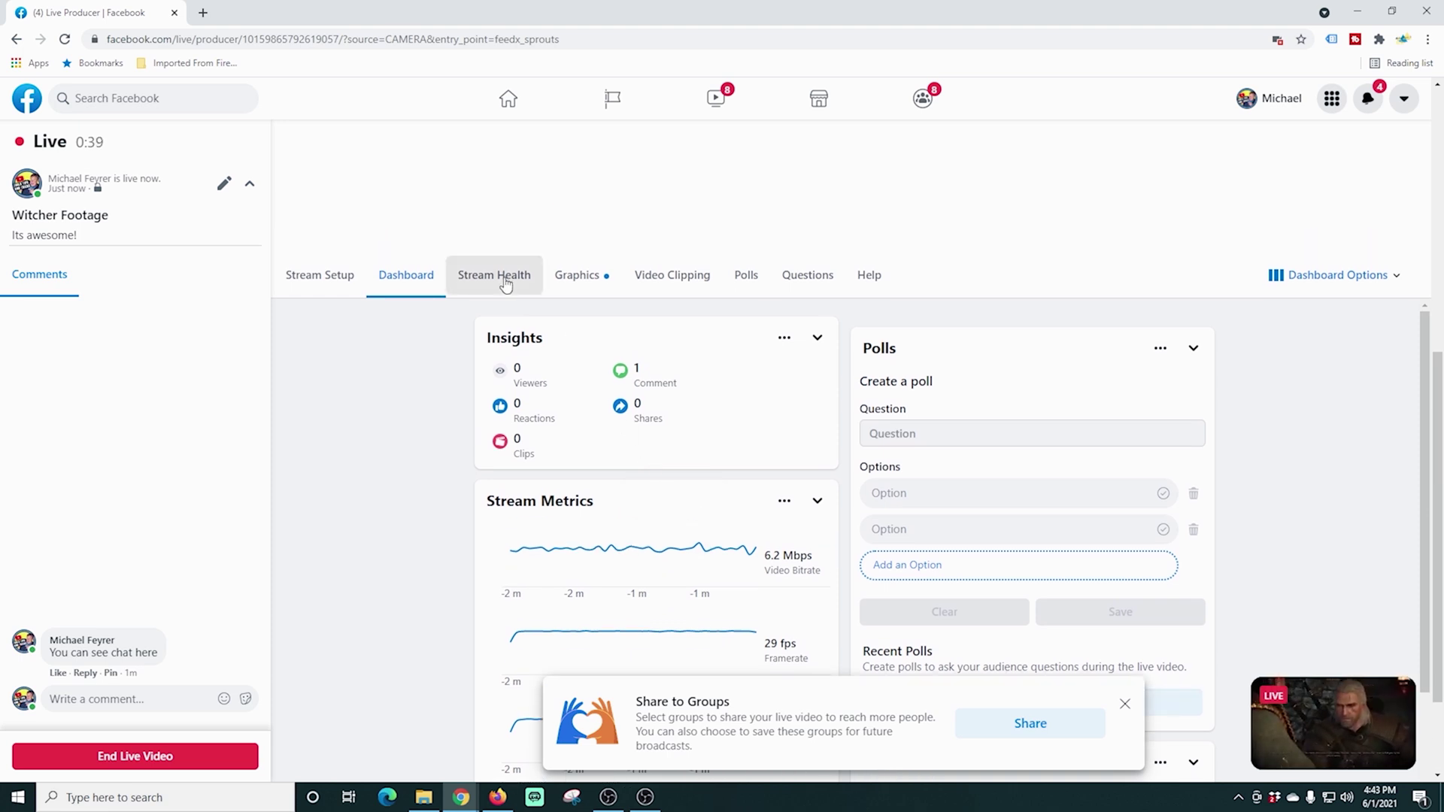
Review the Stream Health metrics and event logs, then return to OBS Studio
click(505, 284)
scroll(538, 407, down, 2)
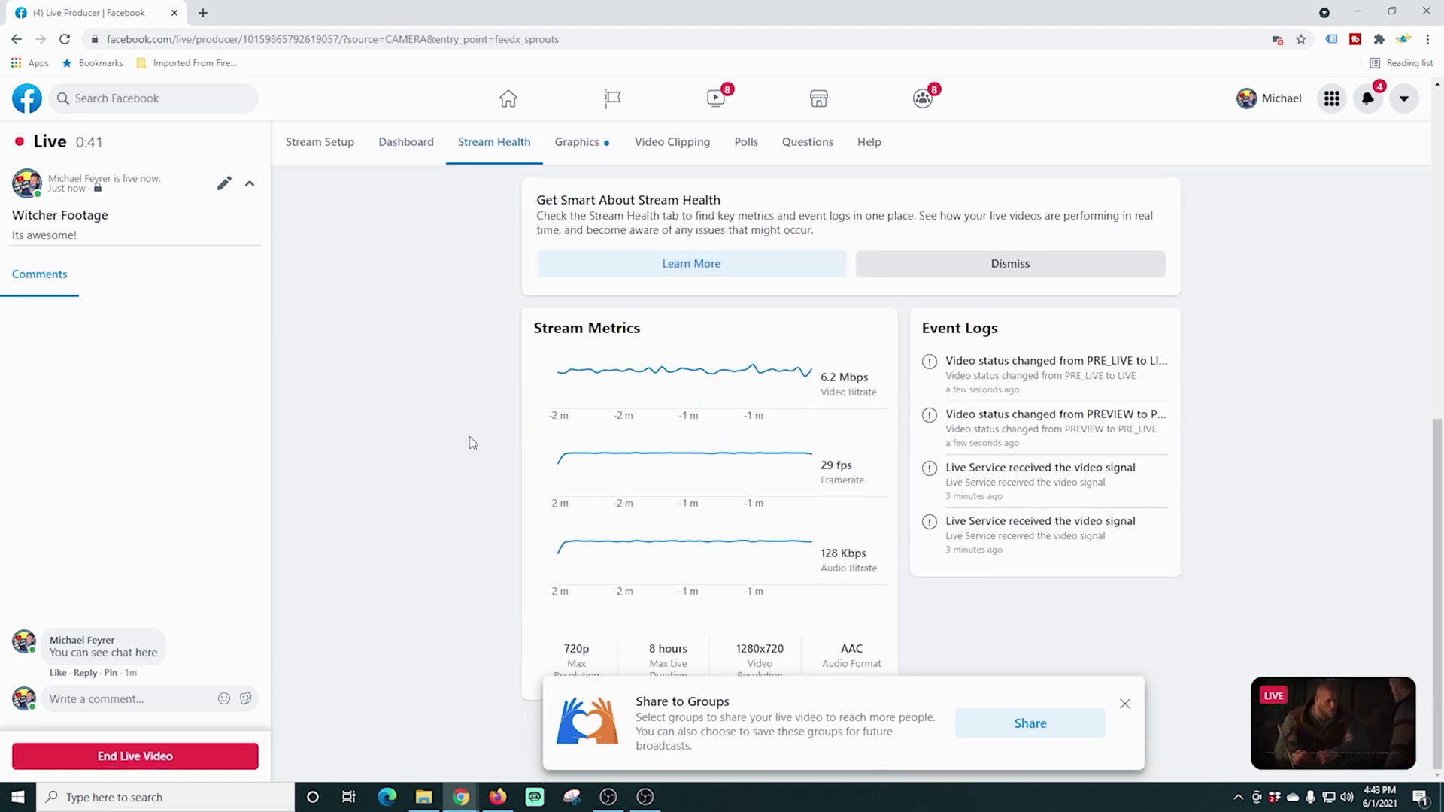
click(645, 797)
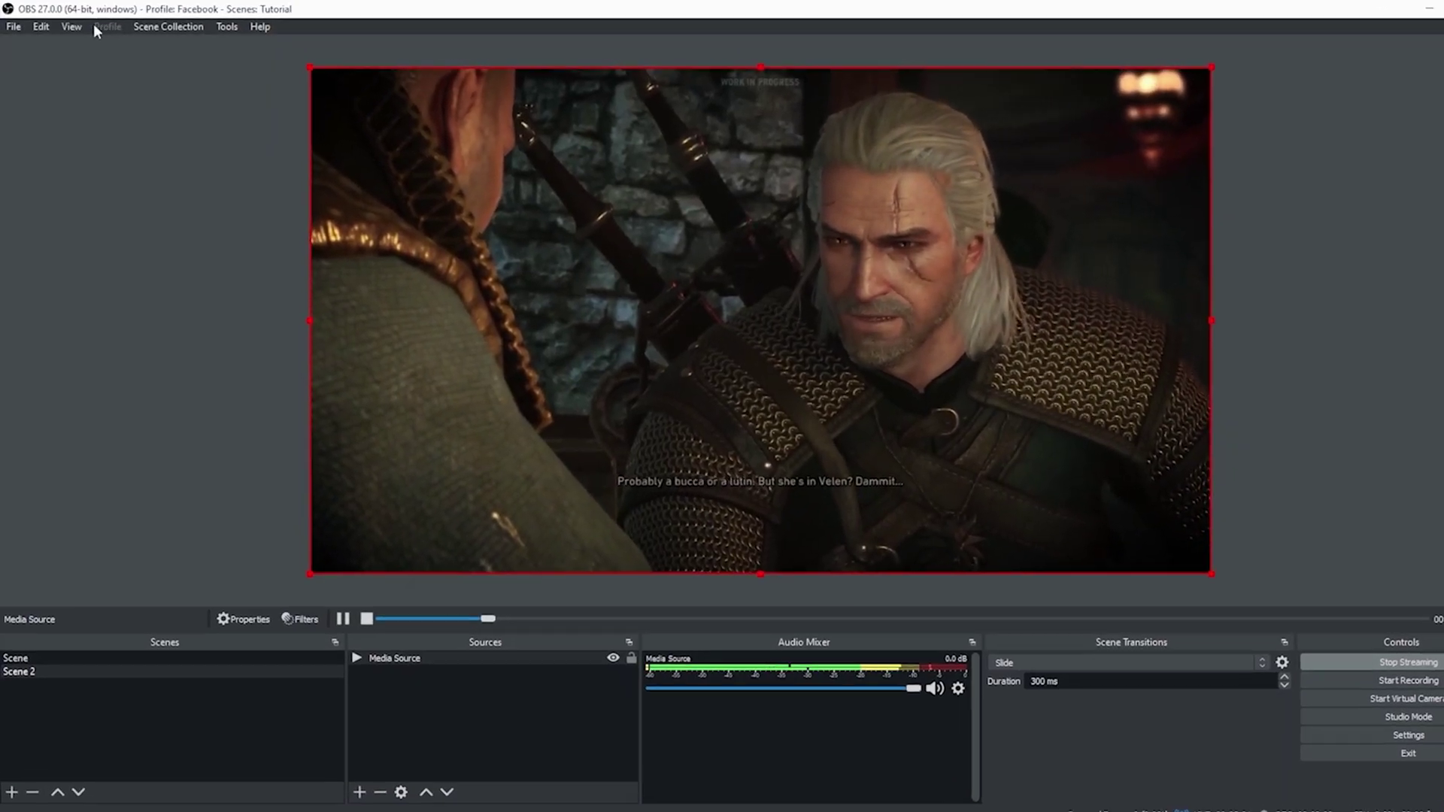
Show the OBS Stats dock via View > Docks > Stats to confirm 0 dropped frames
click(73, 27)
mouse_move(83, 66)
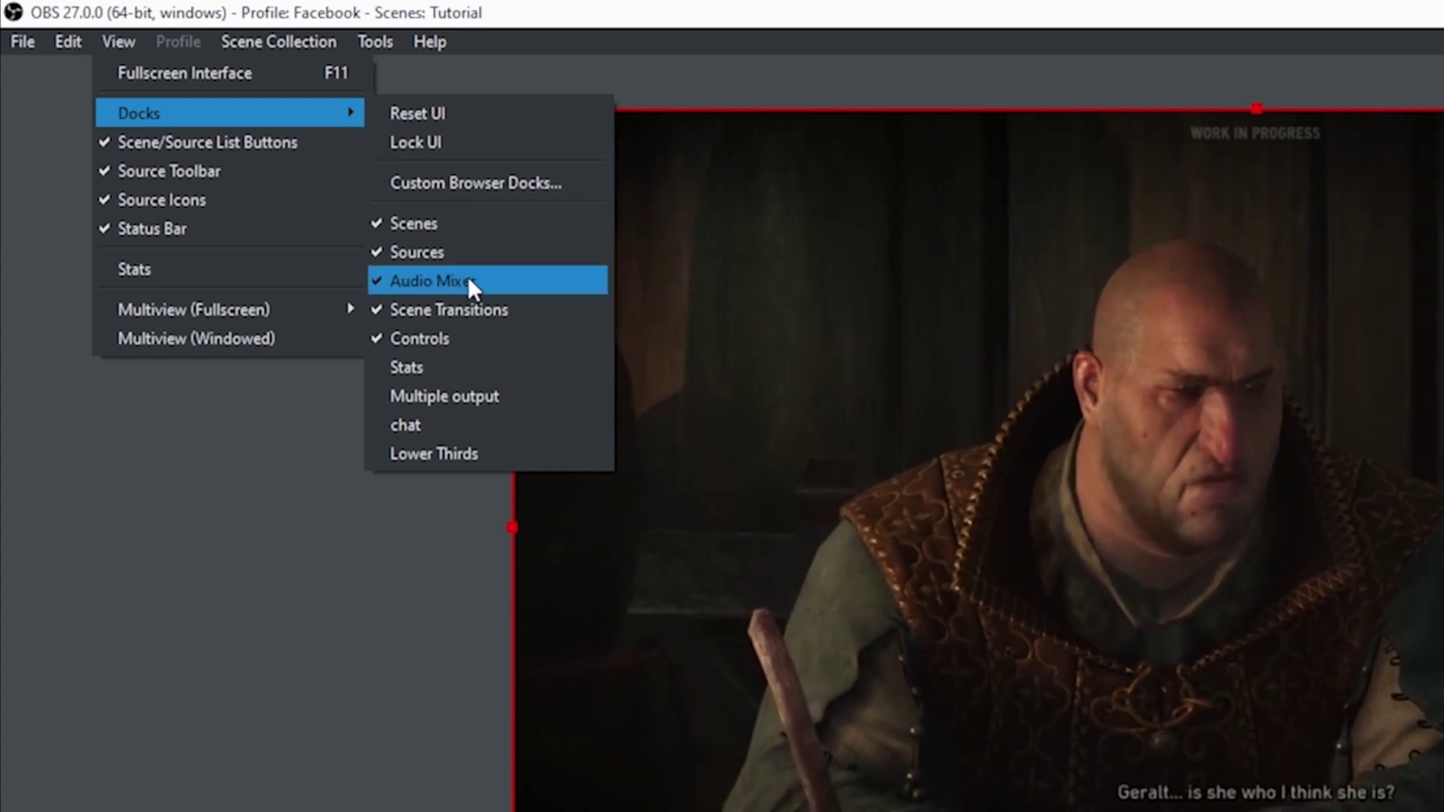
click(433, 368)
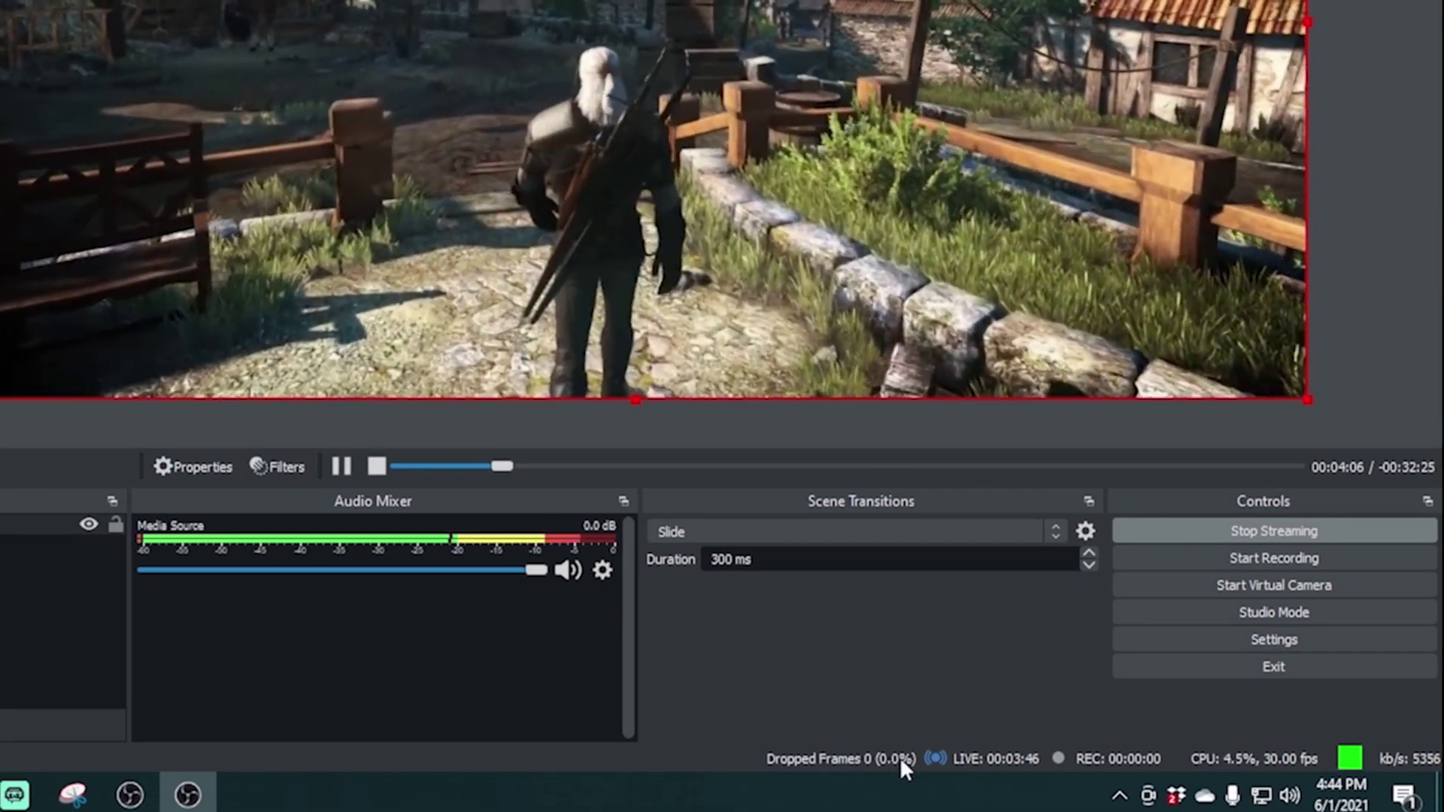
click(901, 756)
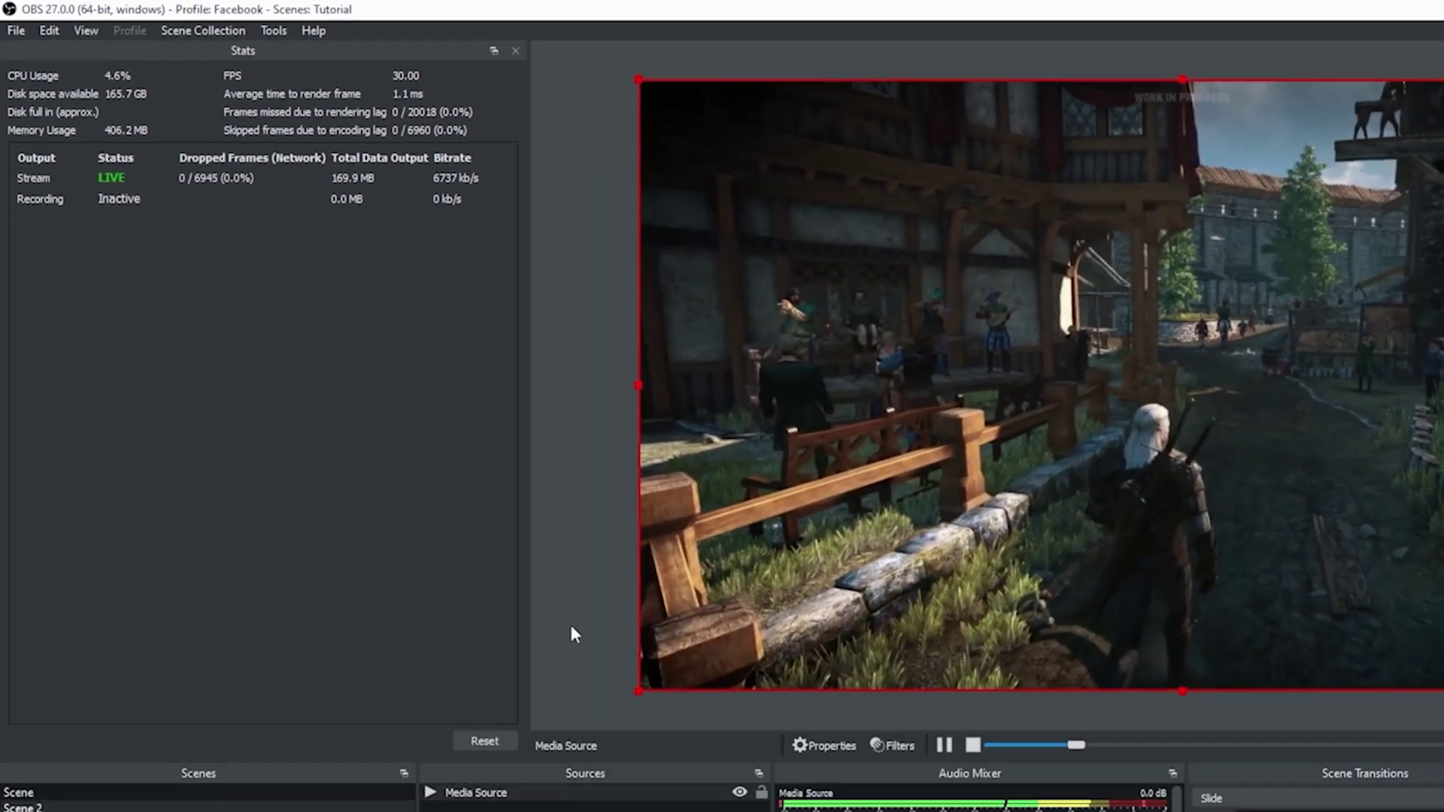
Switch back to Live Producer and end the live broadcast
mouse_move(461, 797)
click(538, 726)
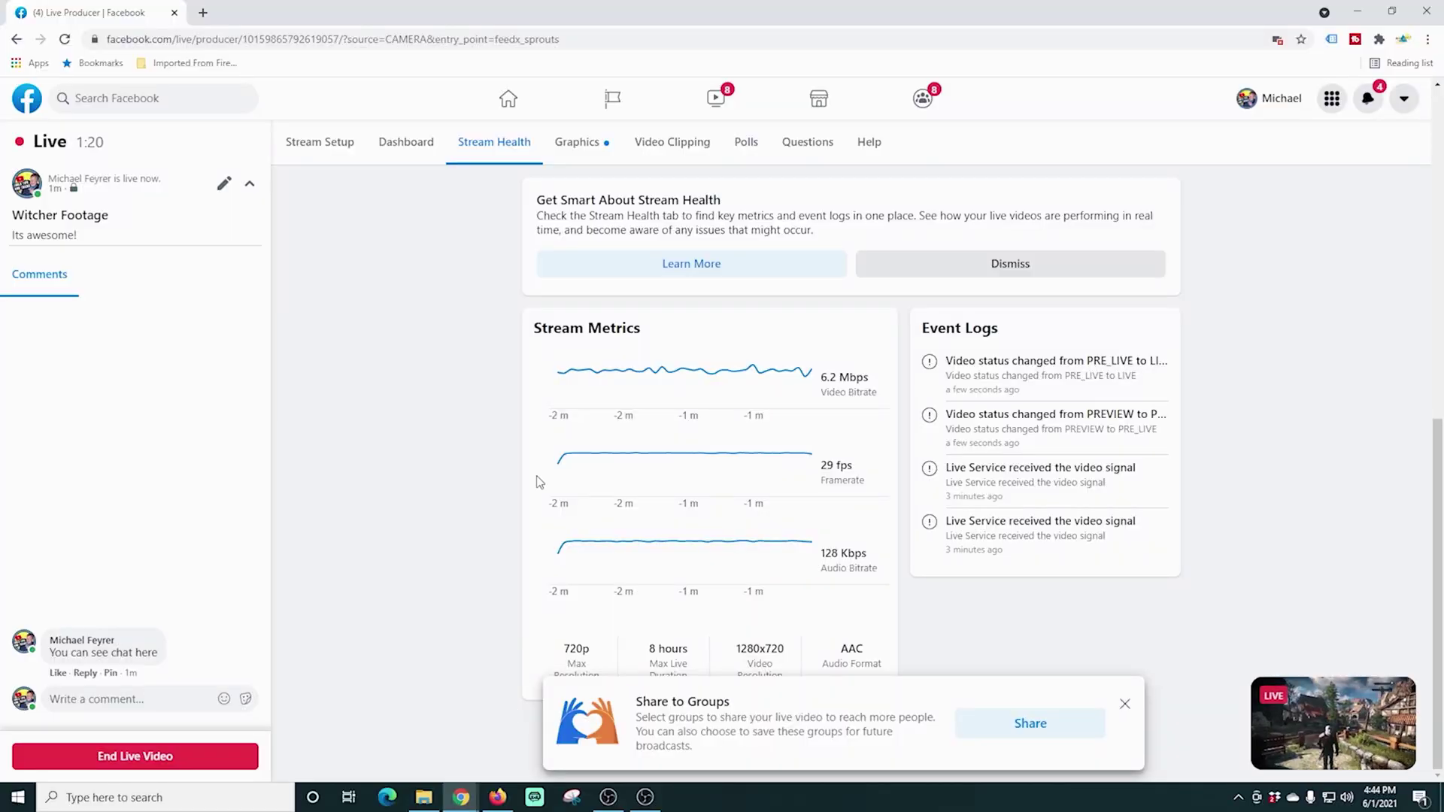
scroll(535, 461, up, 8)
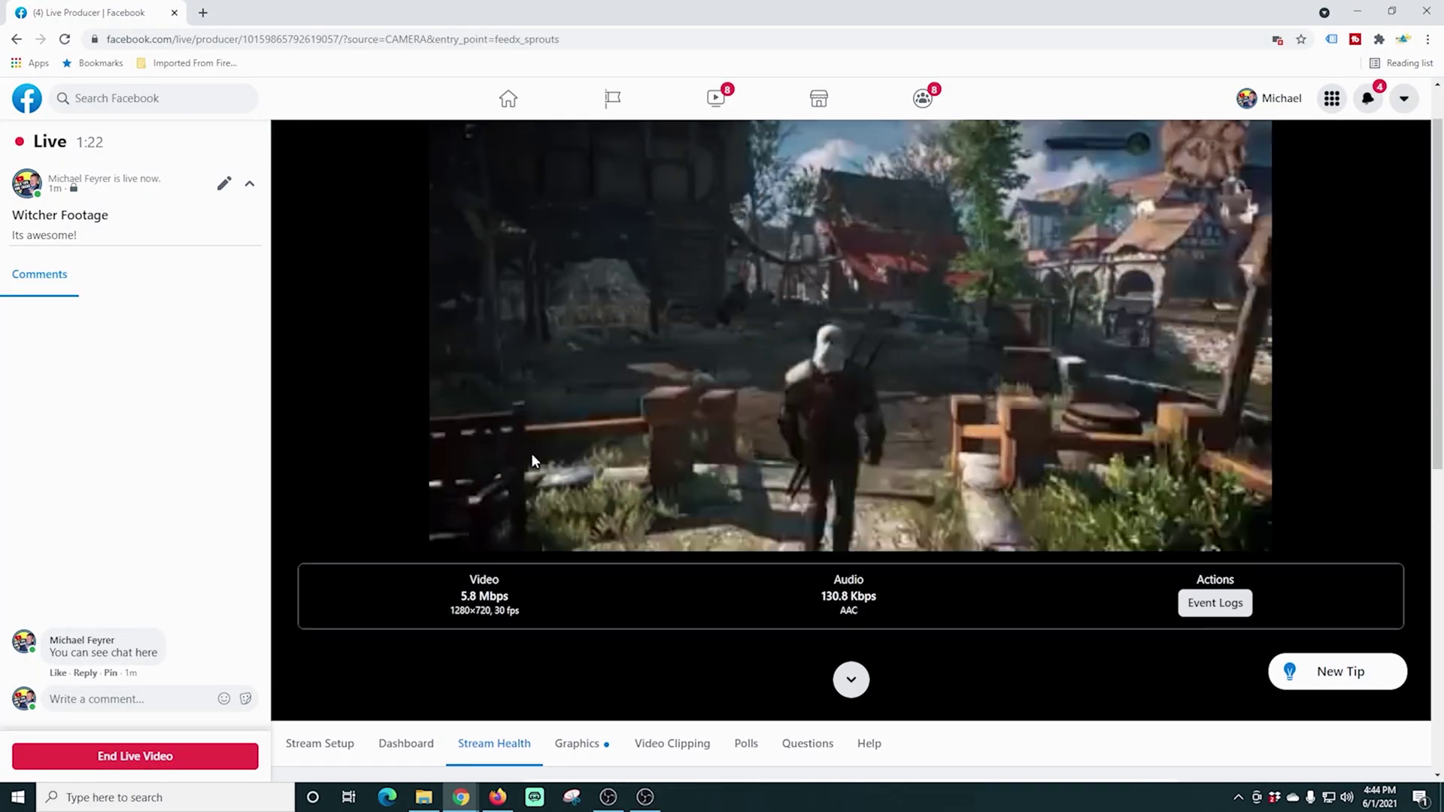
scroll(531, 453, down, 5)
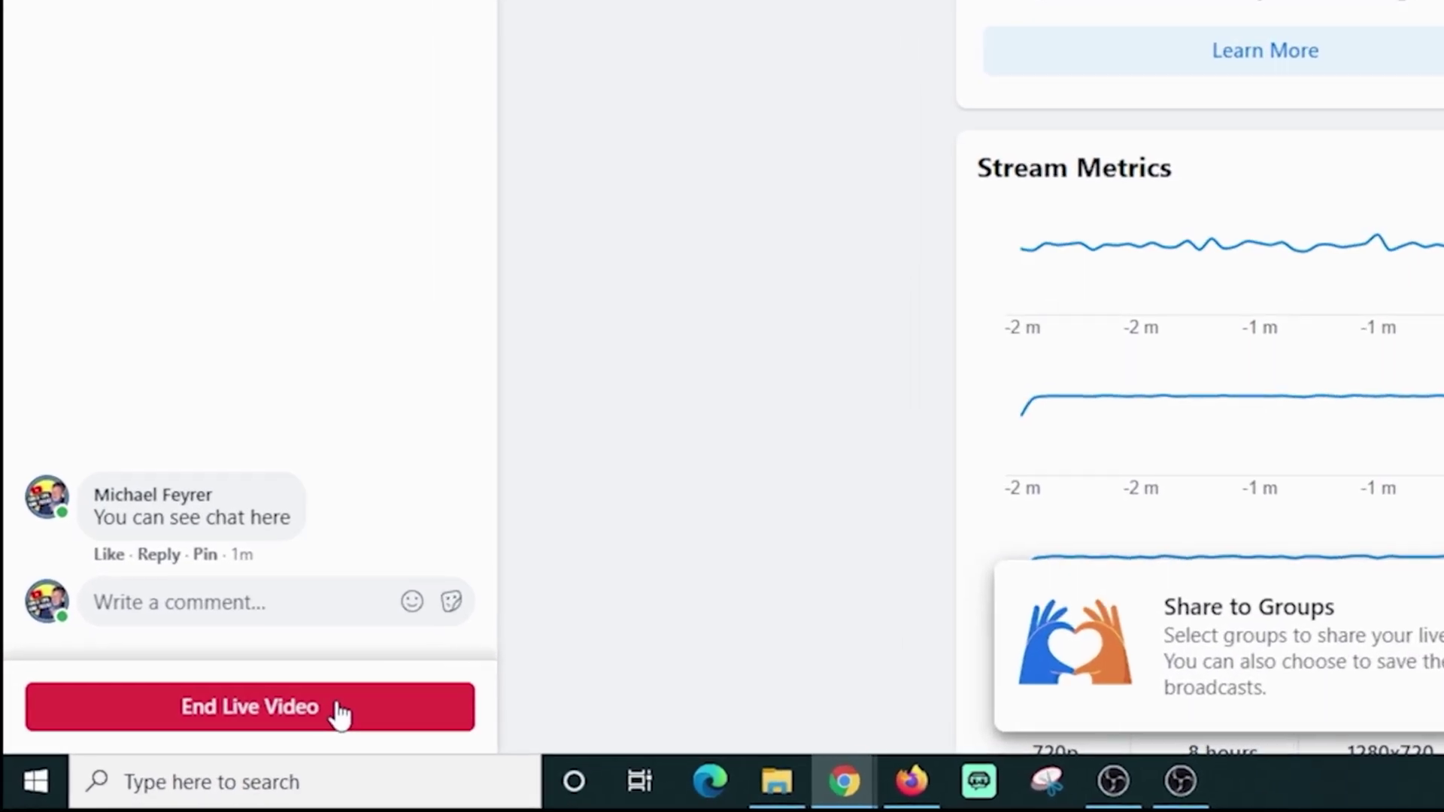
click(185, 755)
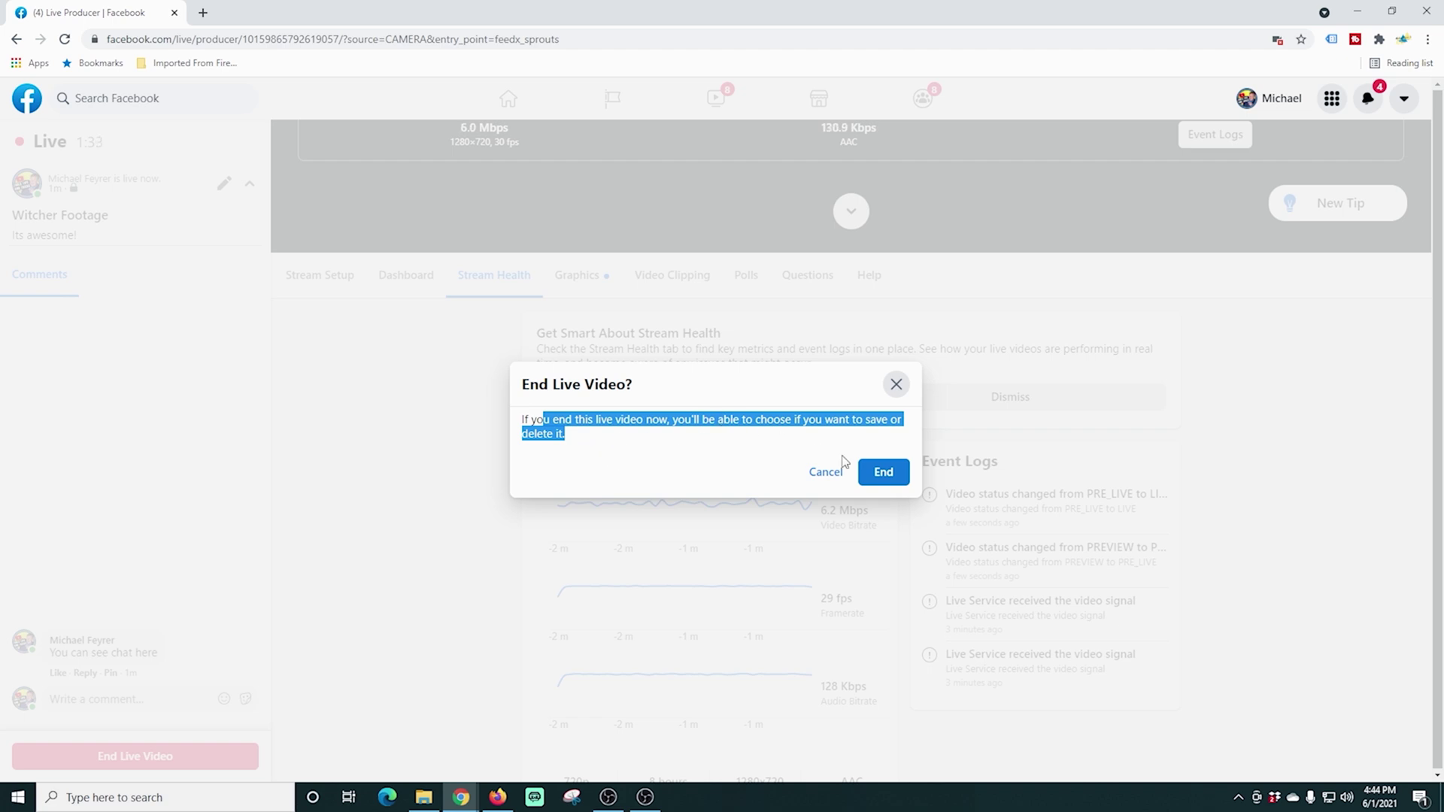
click(878, 472)
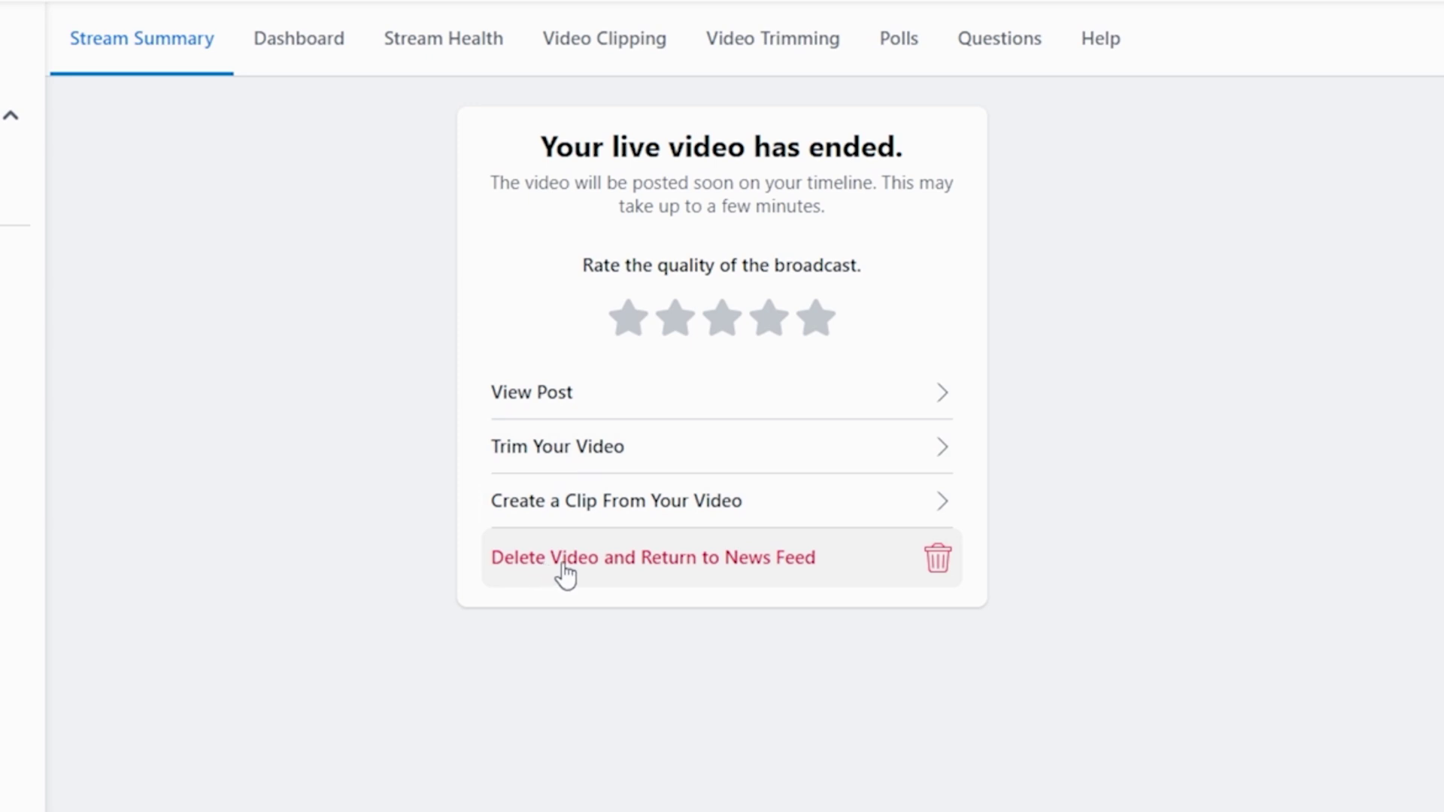
Permanently delete the ended live video, then open your Facebook profile page
click(939, 566)
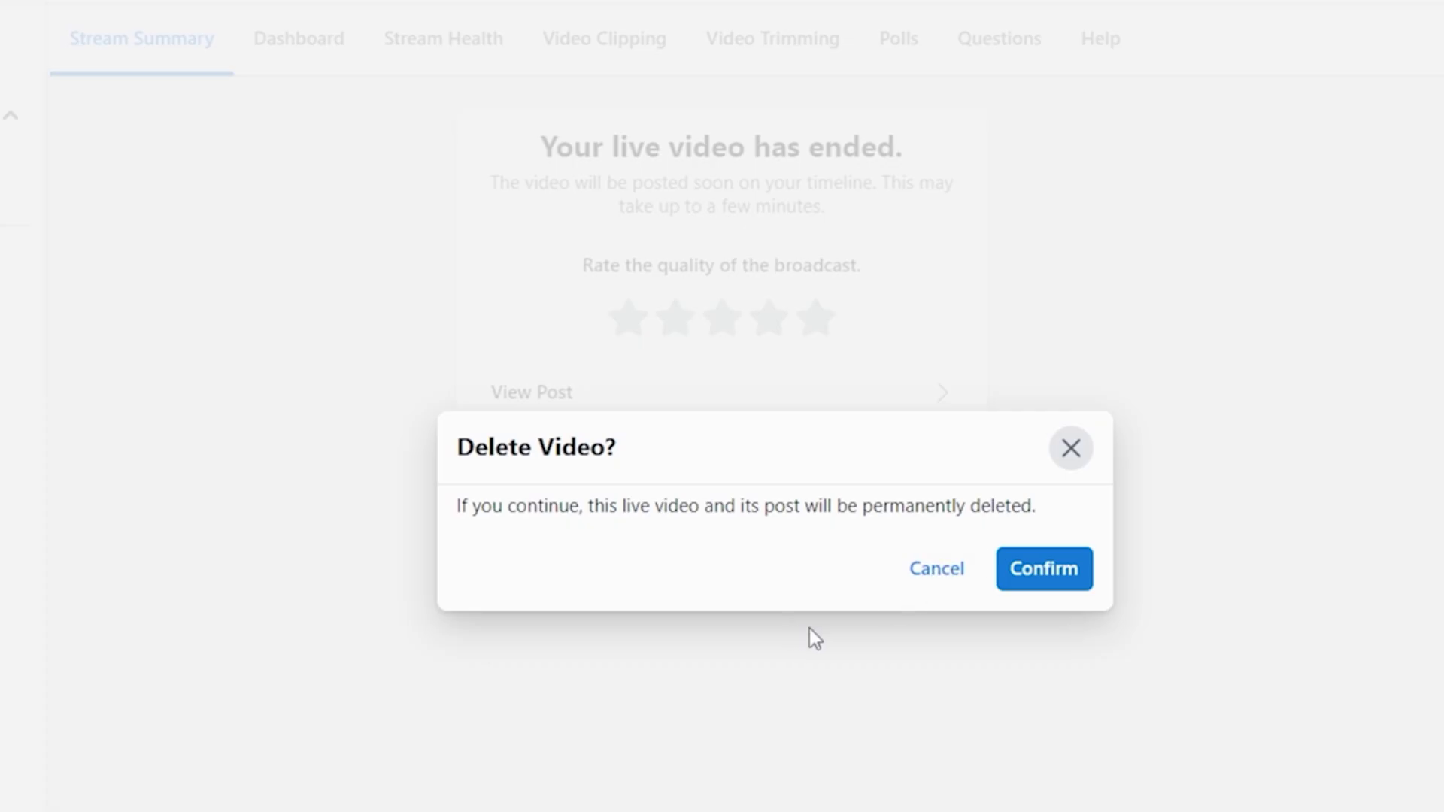
click(1062, 581)
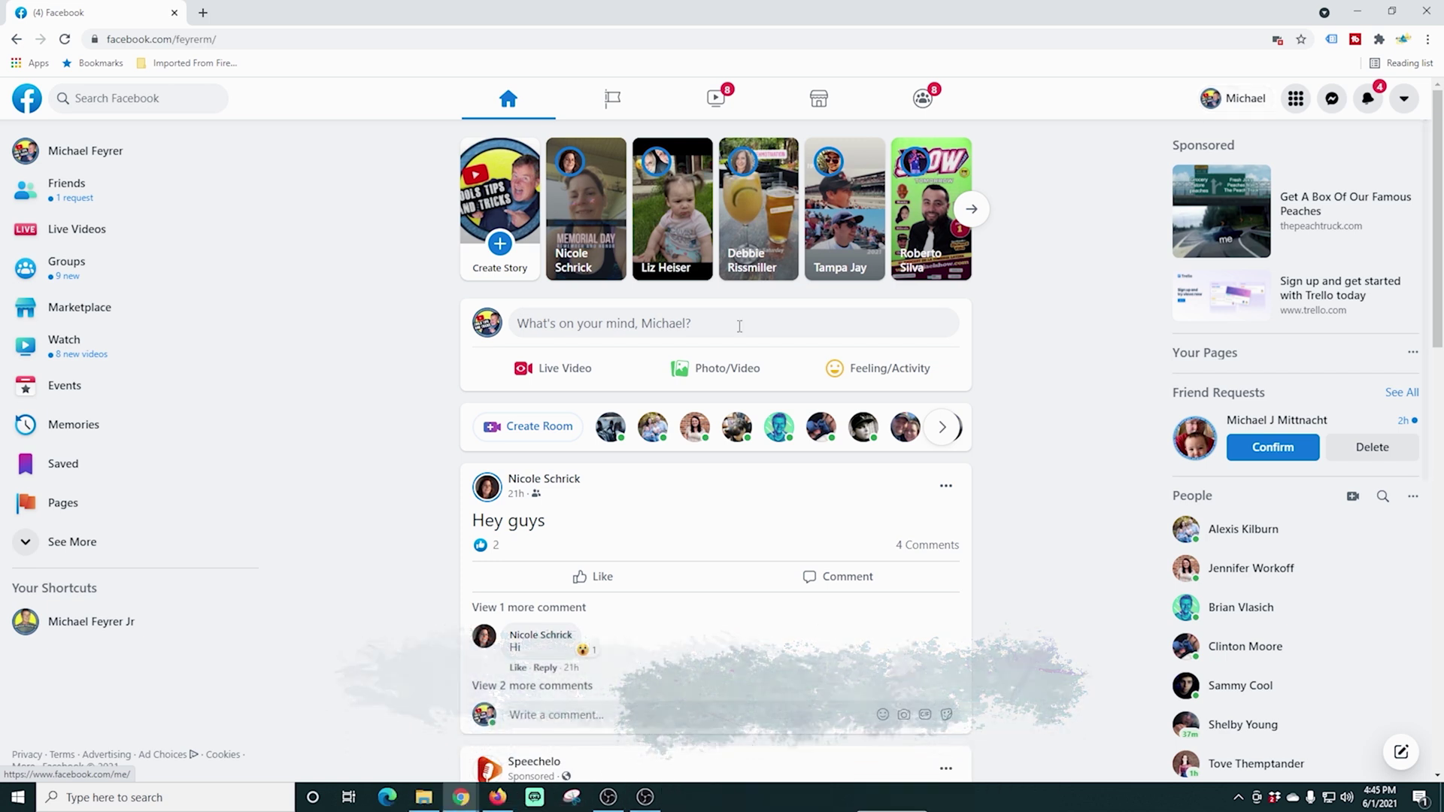
click(1237, 98)
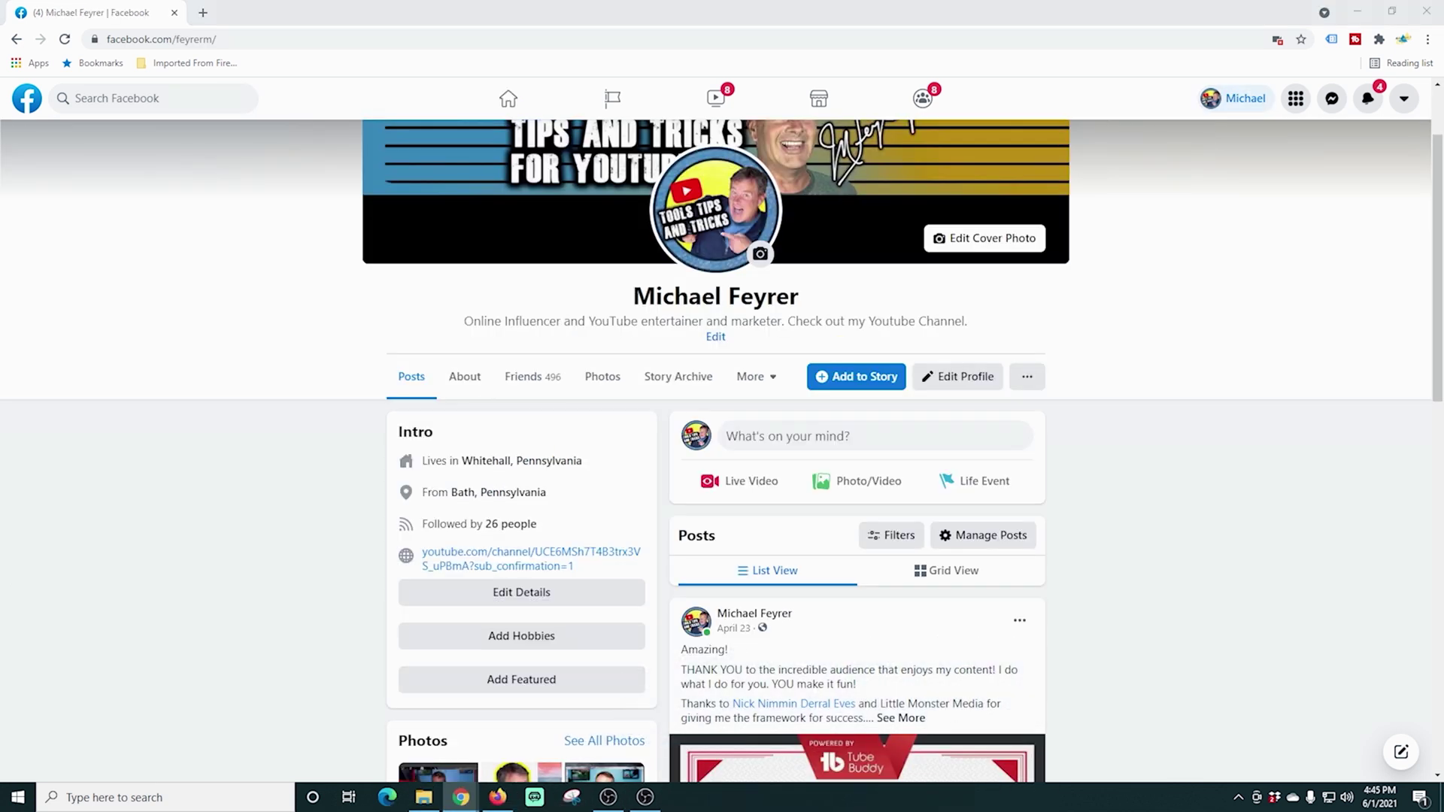